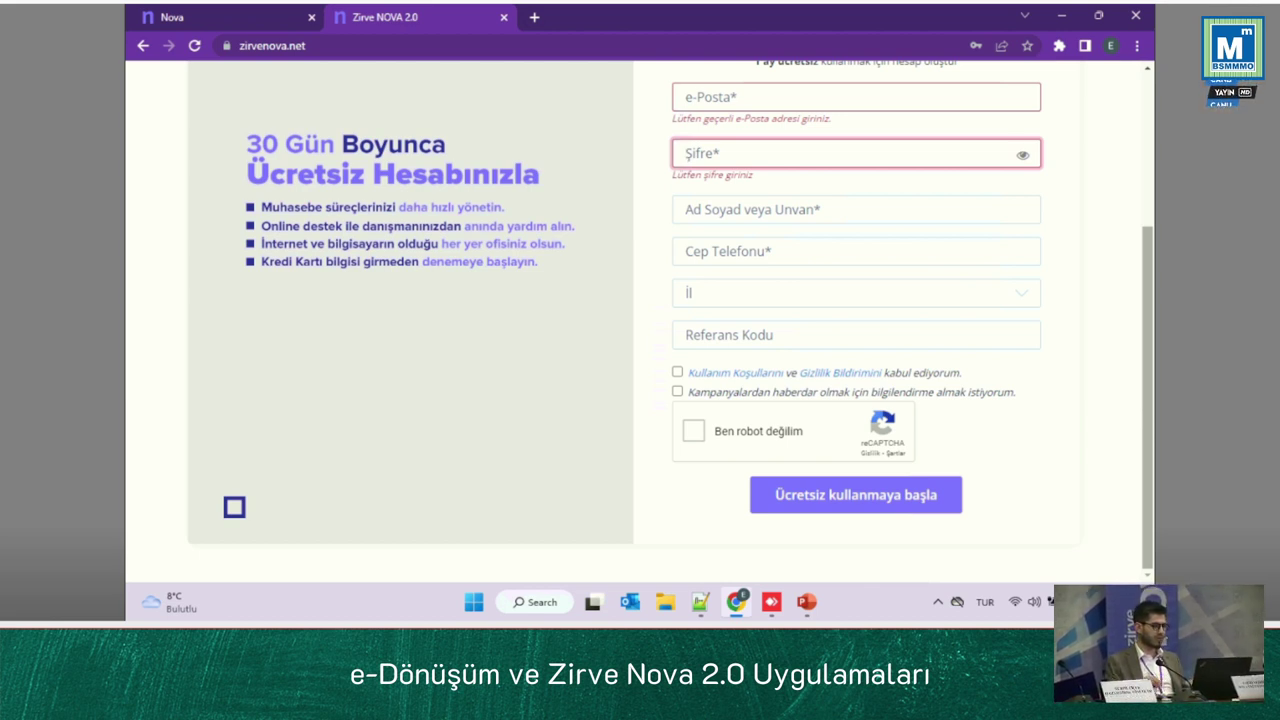
Step: Return to the Nova accounting session, close the e-Defter İşlemleri page, and switch to the general (Genel) workspace
scroll(640, 320, "up", 3)
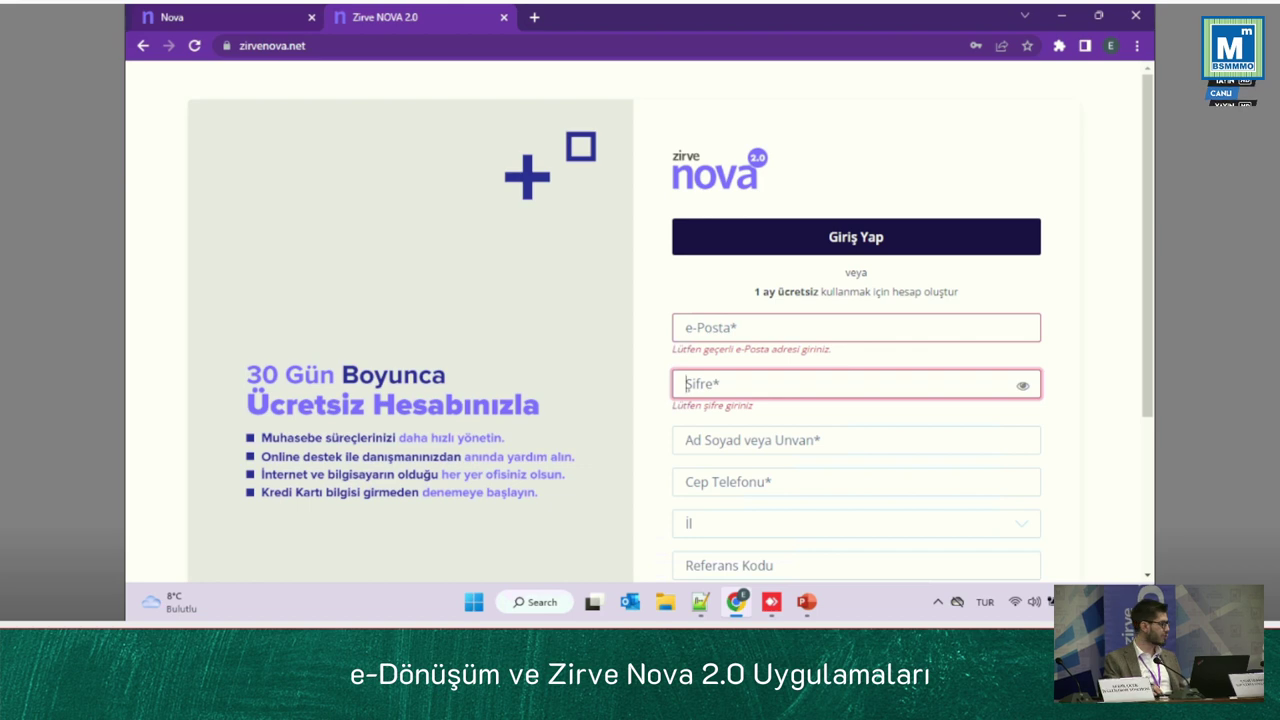
left_click(172, 17)
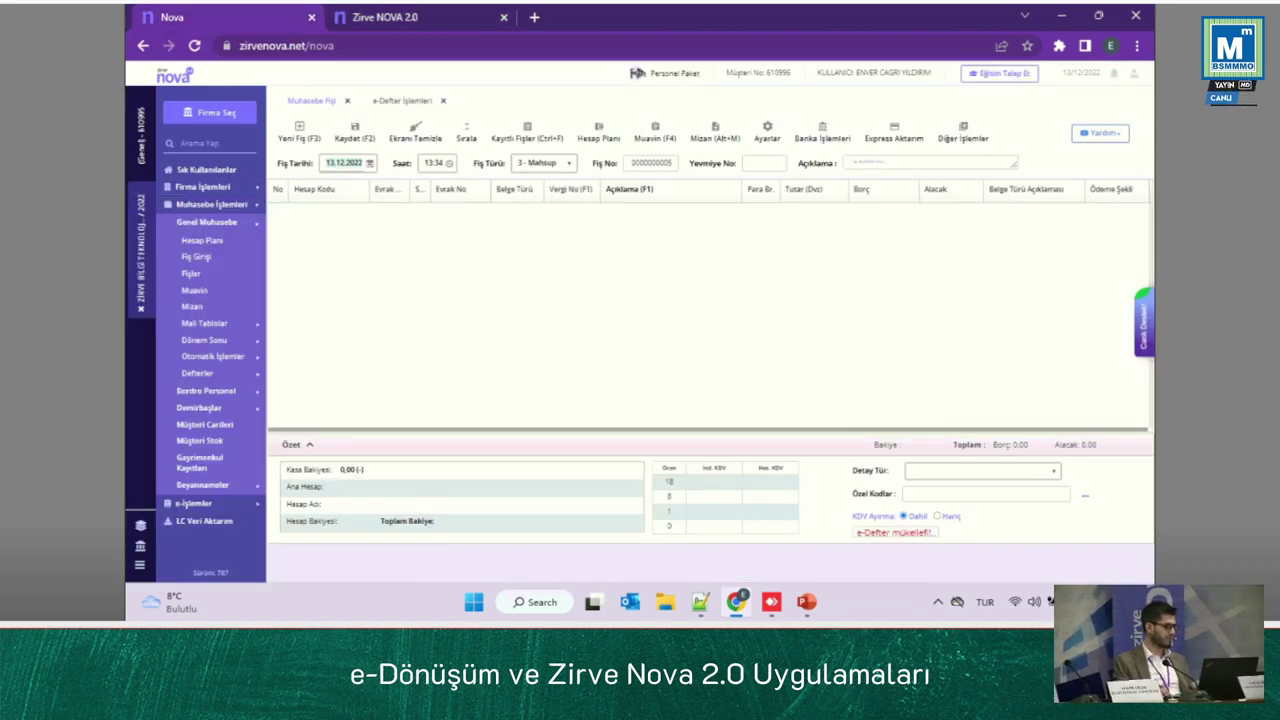
left_click(444, 101)
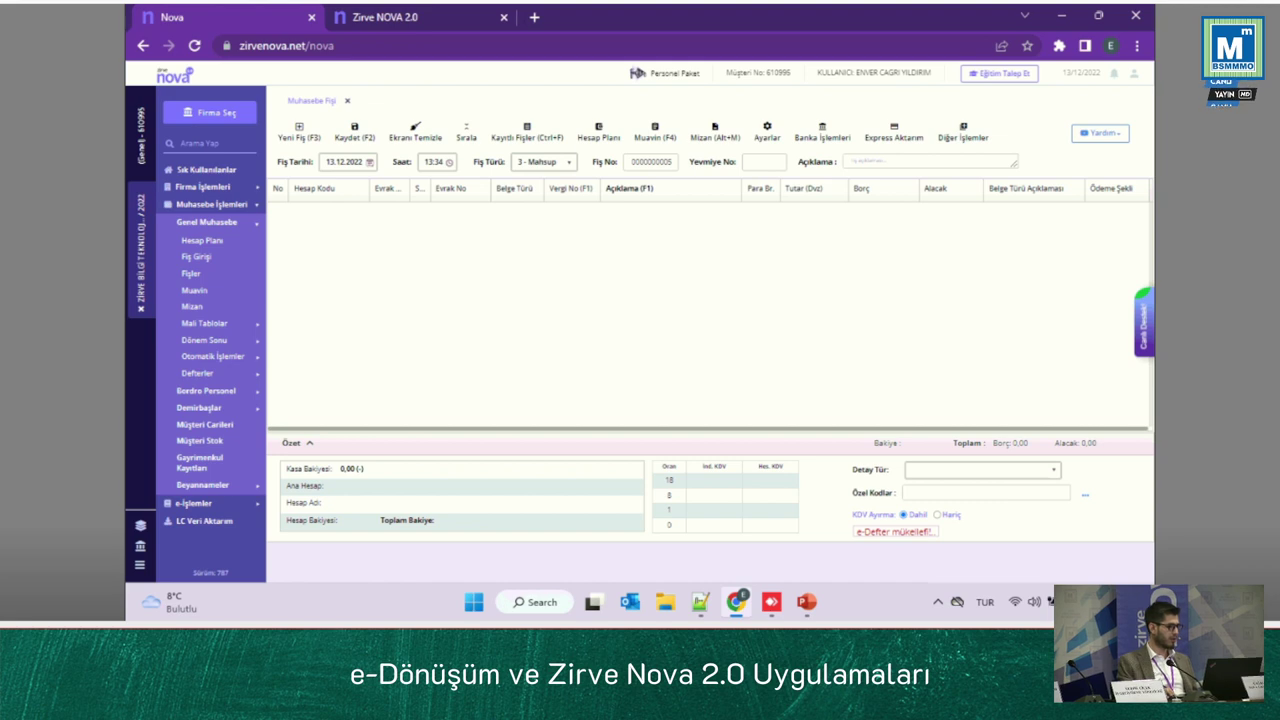
left_click(141, 136)
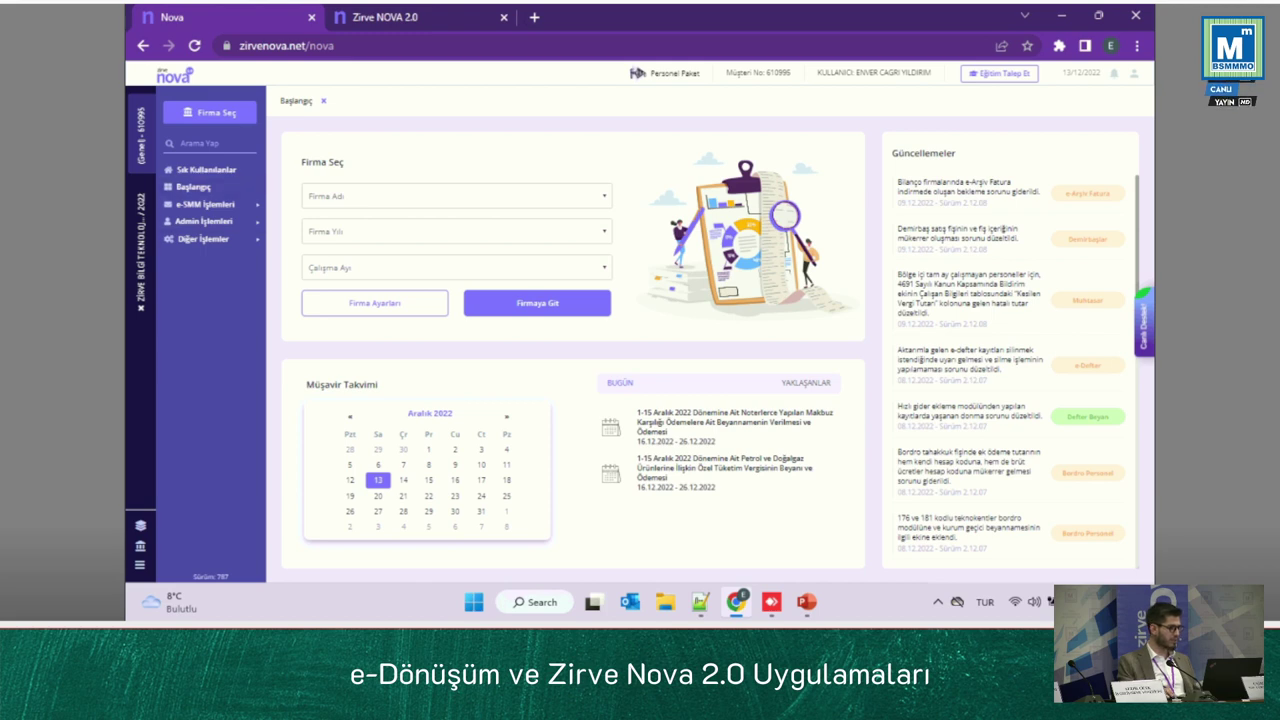
Step: Reopen the company ZİRVE BİLGİ TEKNOLOJİLERİ for 2022 without transferring data, and expand its Muhasebe İşlemleri section
left_click(141, 308)
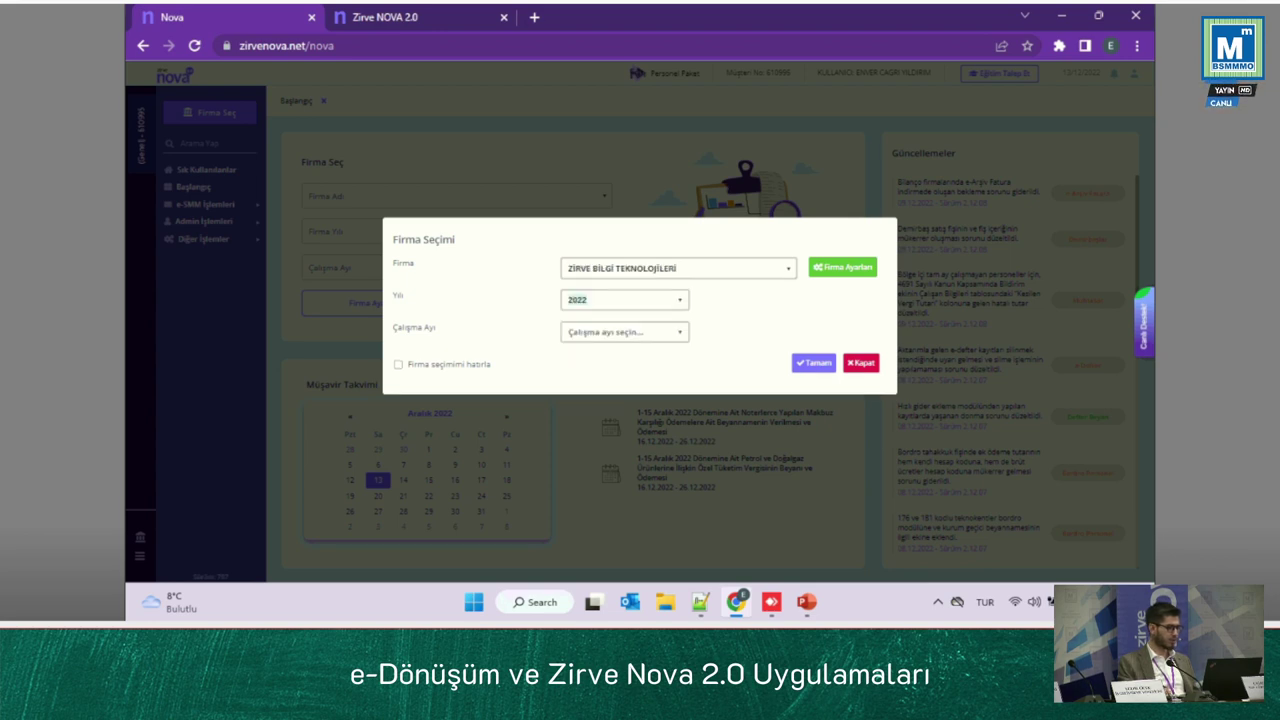
left_click(814, 363)
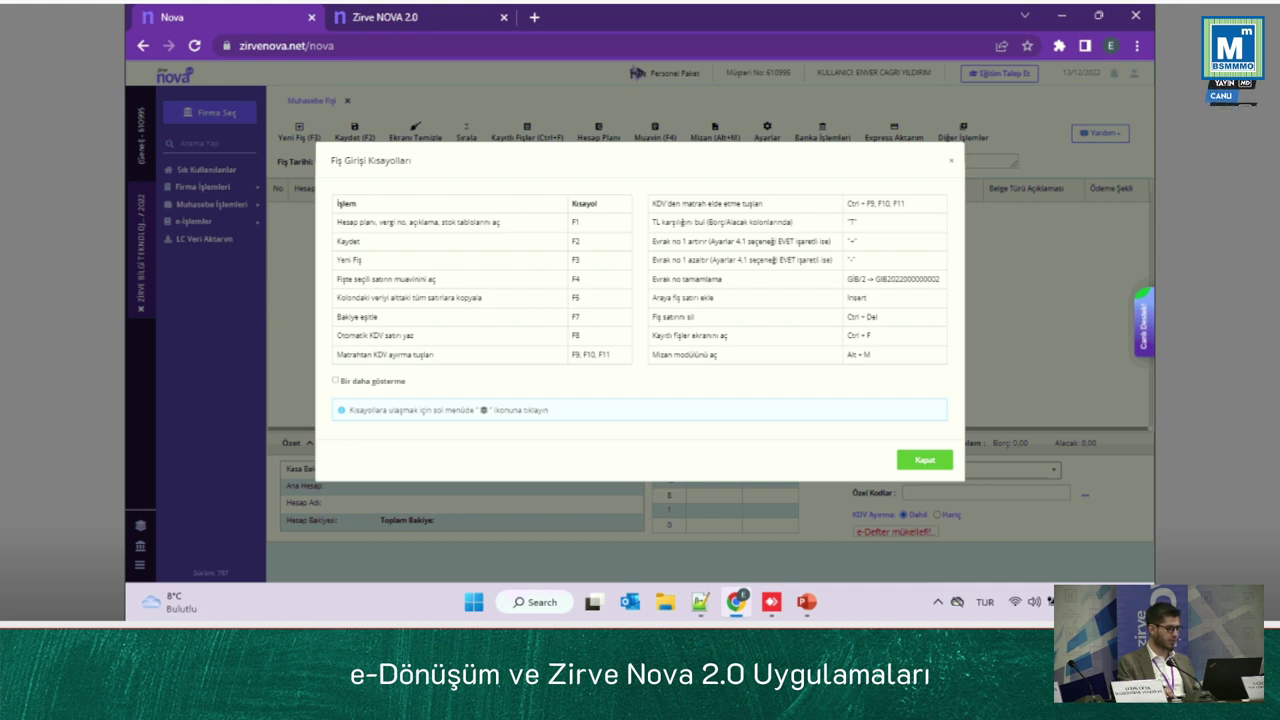
left_click(924, 460)
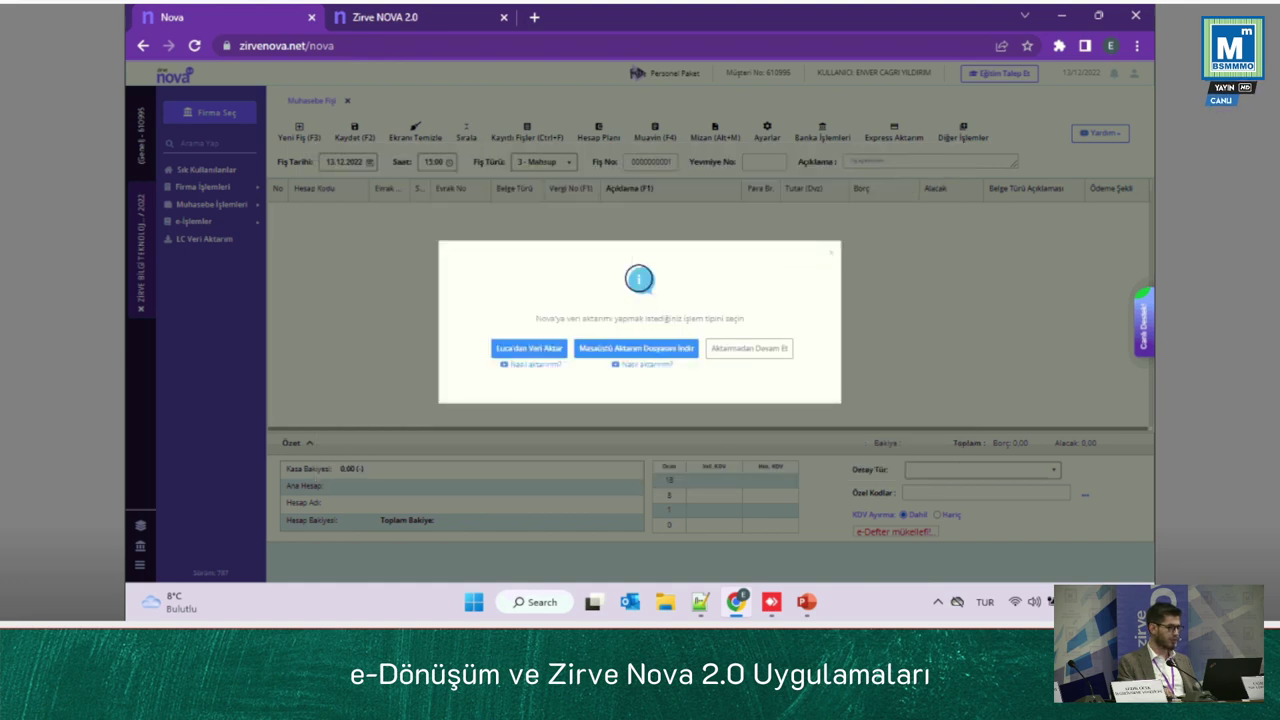
left_click(749, 348)
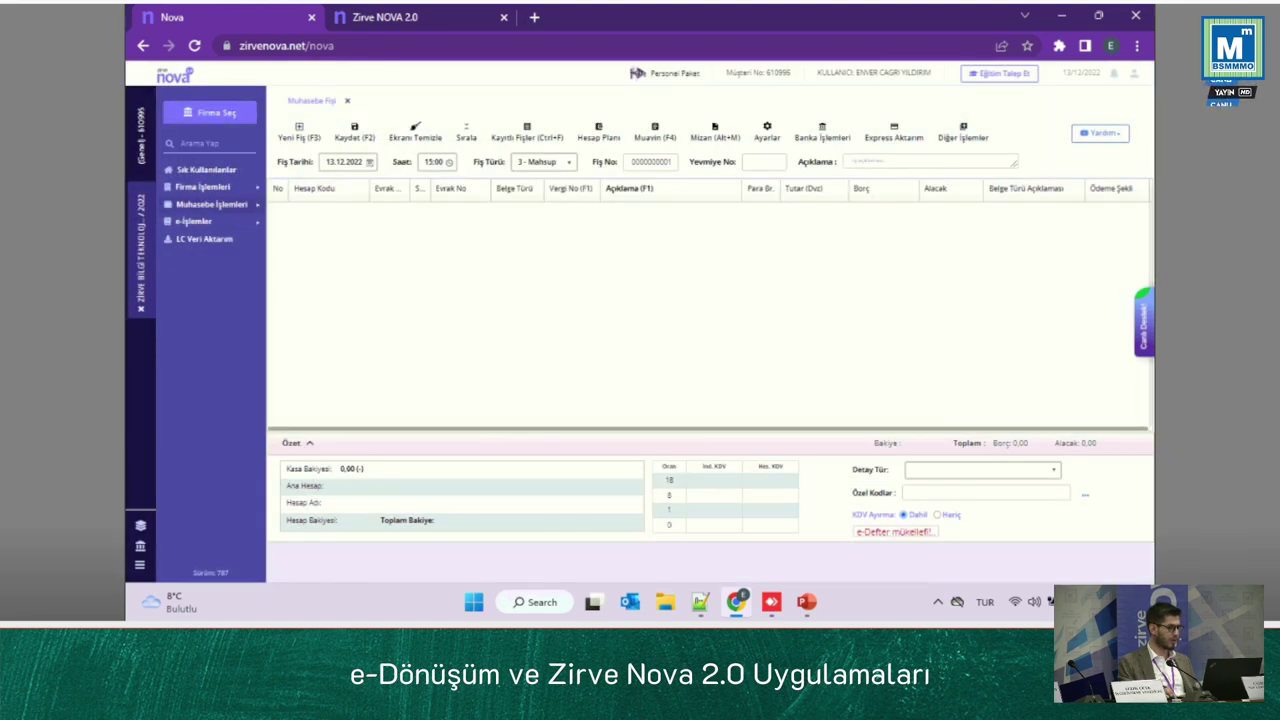
left_click(211, 205)
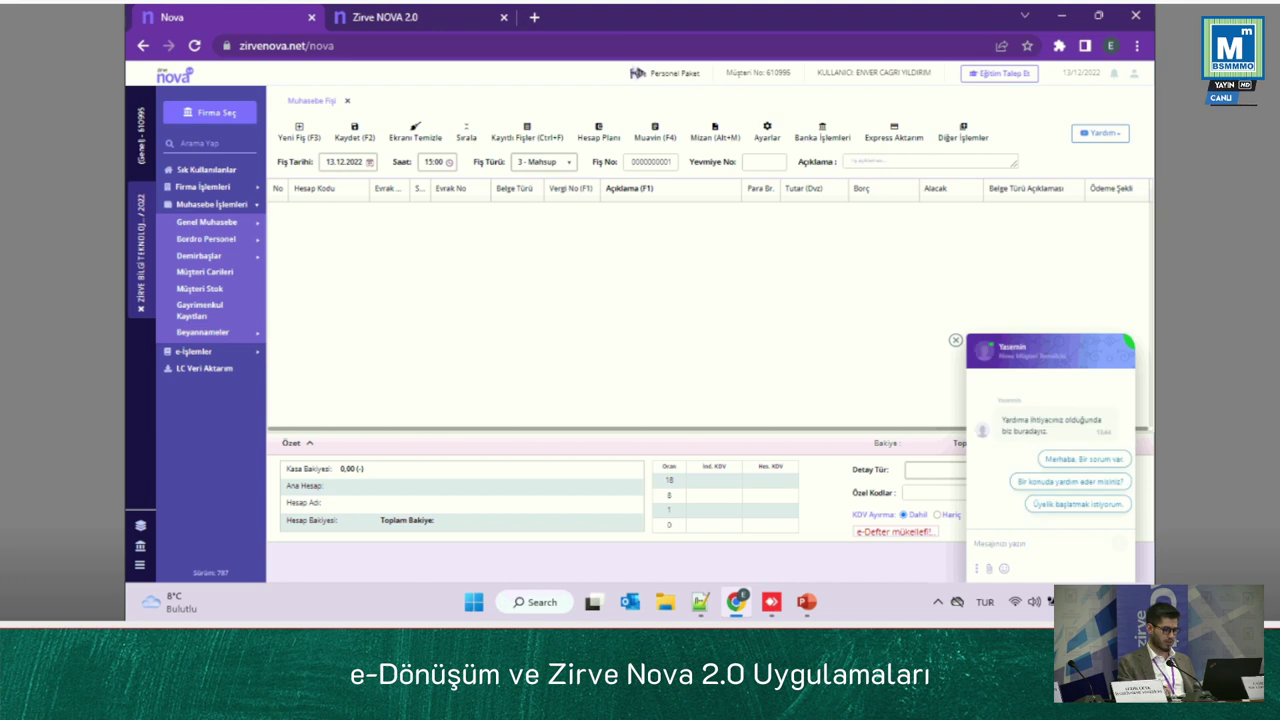
Step: Send the greeting "Merhaba" to the representative in the live support chat
key("Caps_Lock")
type("m")
key("Caps_Lock")
type("E")
key("Caps_Lock")
type("erhaba")
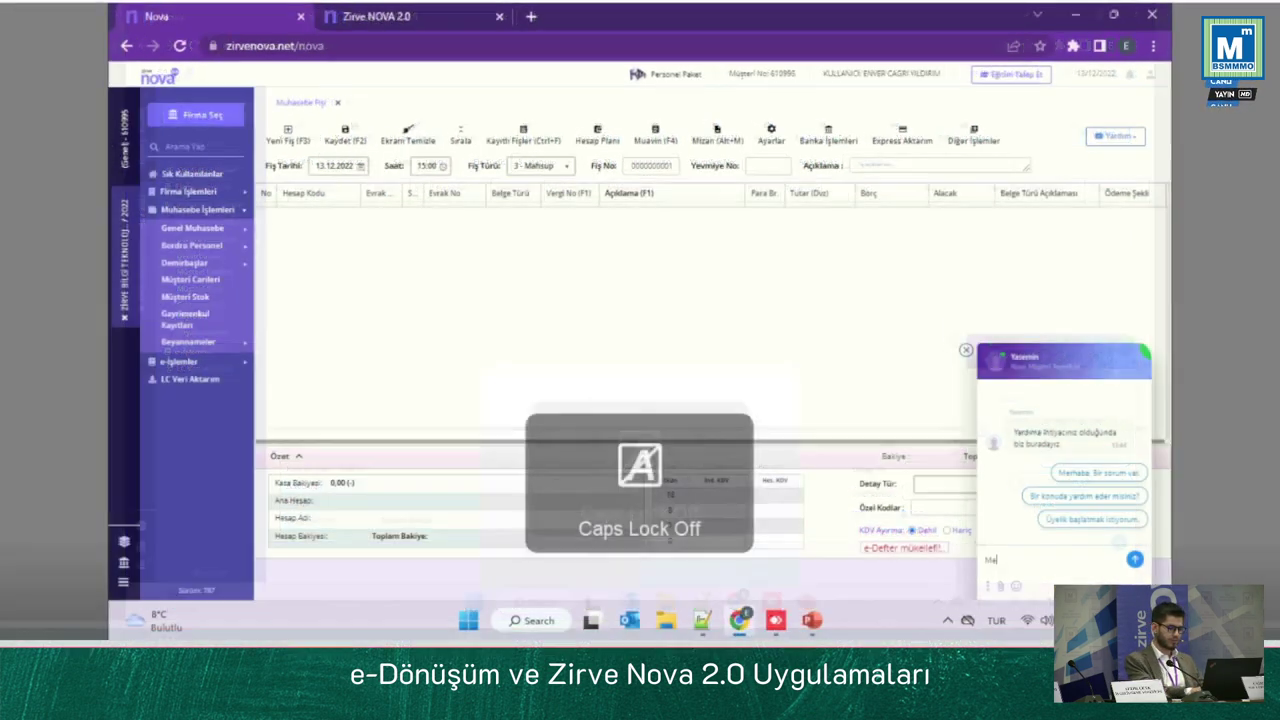
key("Return")
Step: Send the chat message "Ben verilerimi NOVA'ya aktarmak istiyorum" to the support representative
key("Caps_Lock")
type("B")
key("Caps_Lock")
type("en verilerimi z")
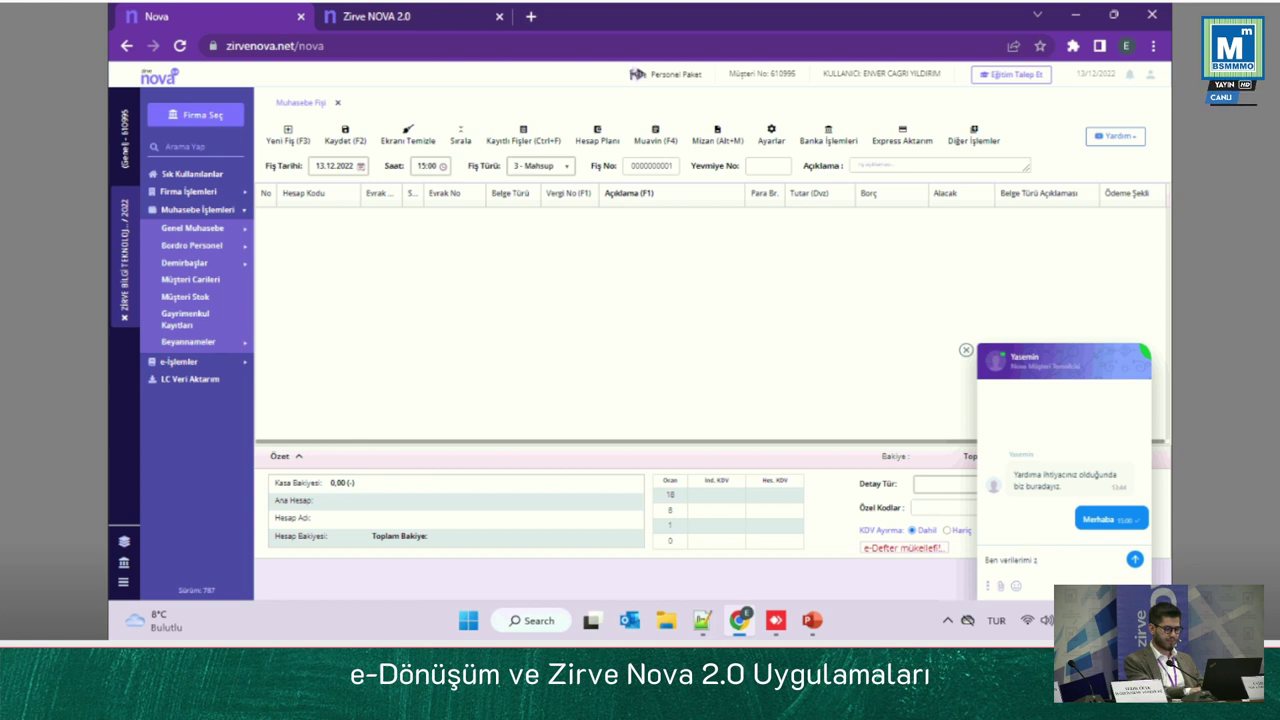
key("BackSpace")
key("Caps_Lock")
type("NOVA")
key("Caps_Lock")
type("a")
key("BackSpace")
key("Caps_Lock")
type("A")
key("Caps_Lock")
type("'ya aktar")
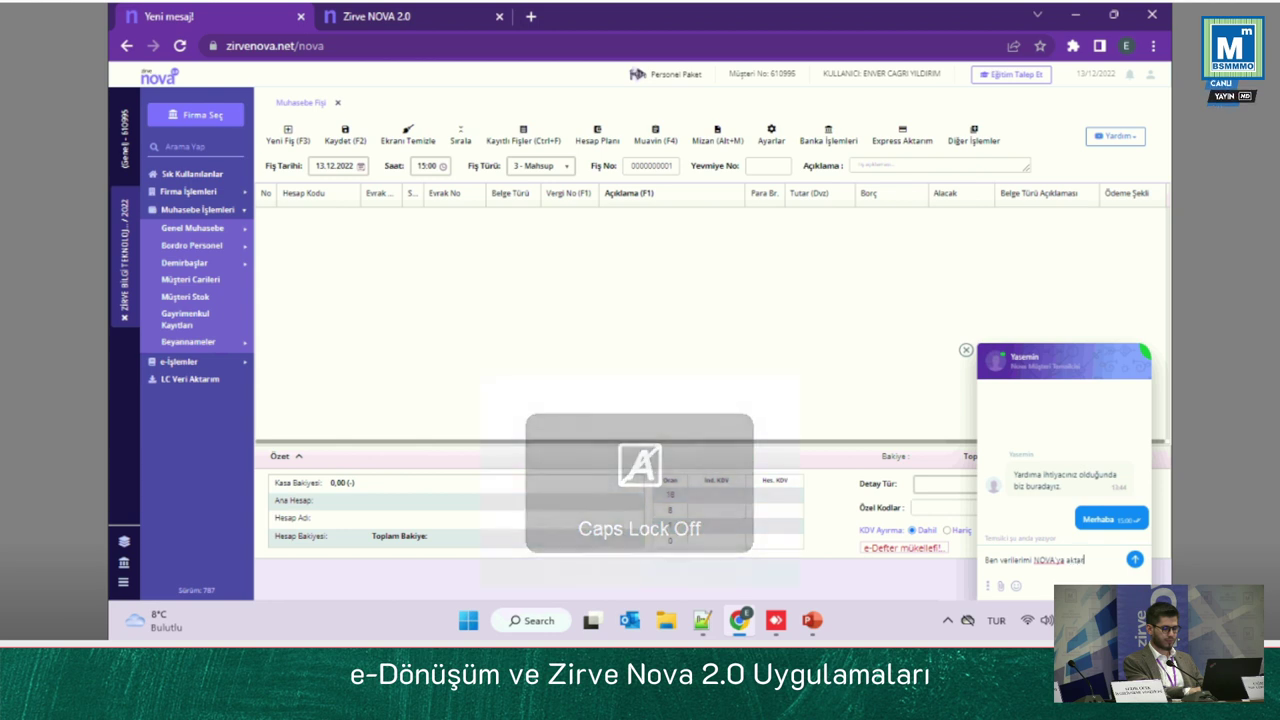
type("mak istiyorum")
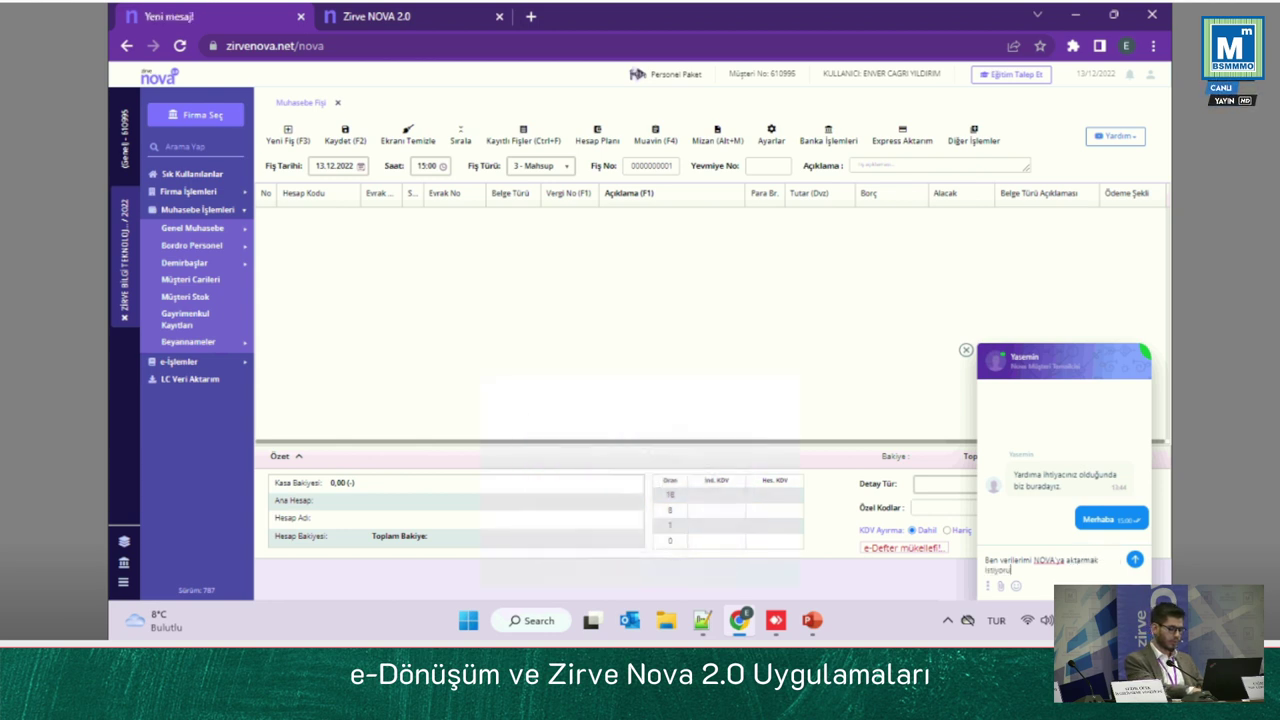
key("Return")
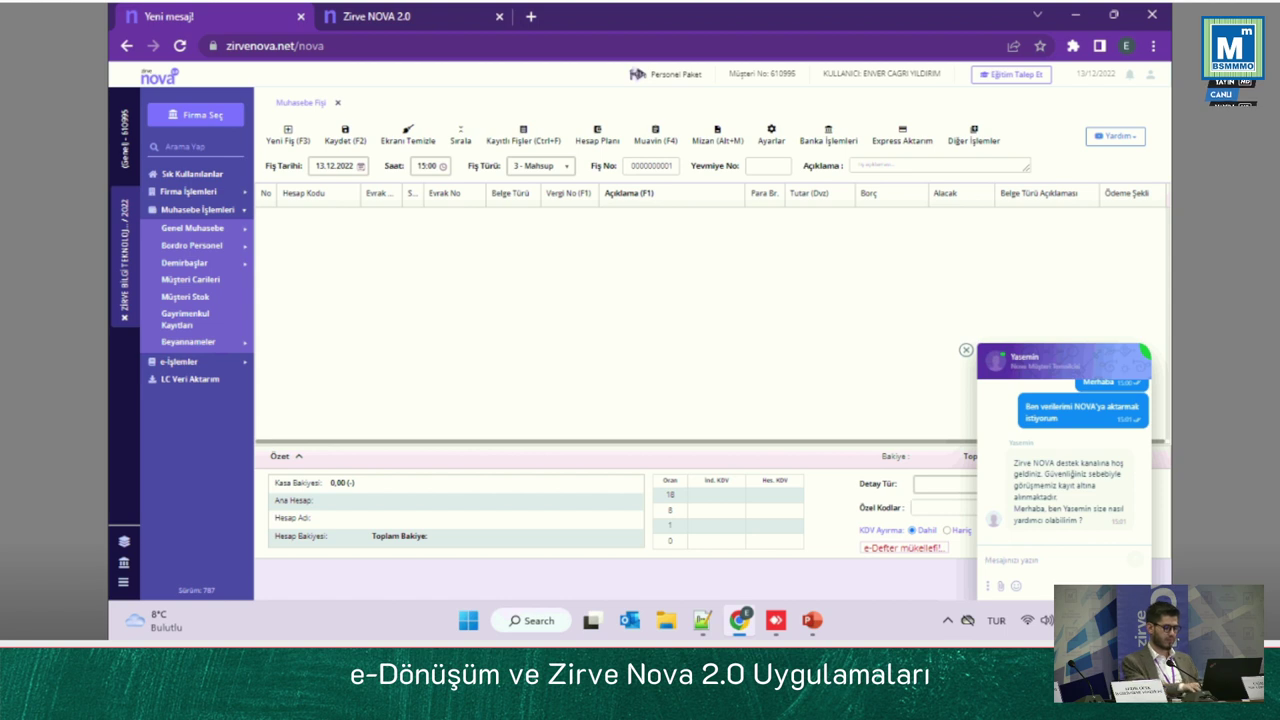
Step: Ask the support representative "Nasıl aktarabilirim?" in the chat
key("Caps_Lock")
type("N")
key("Caps_Lock")
type("asıl a")
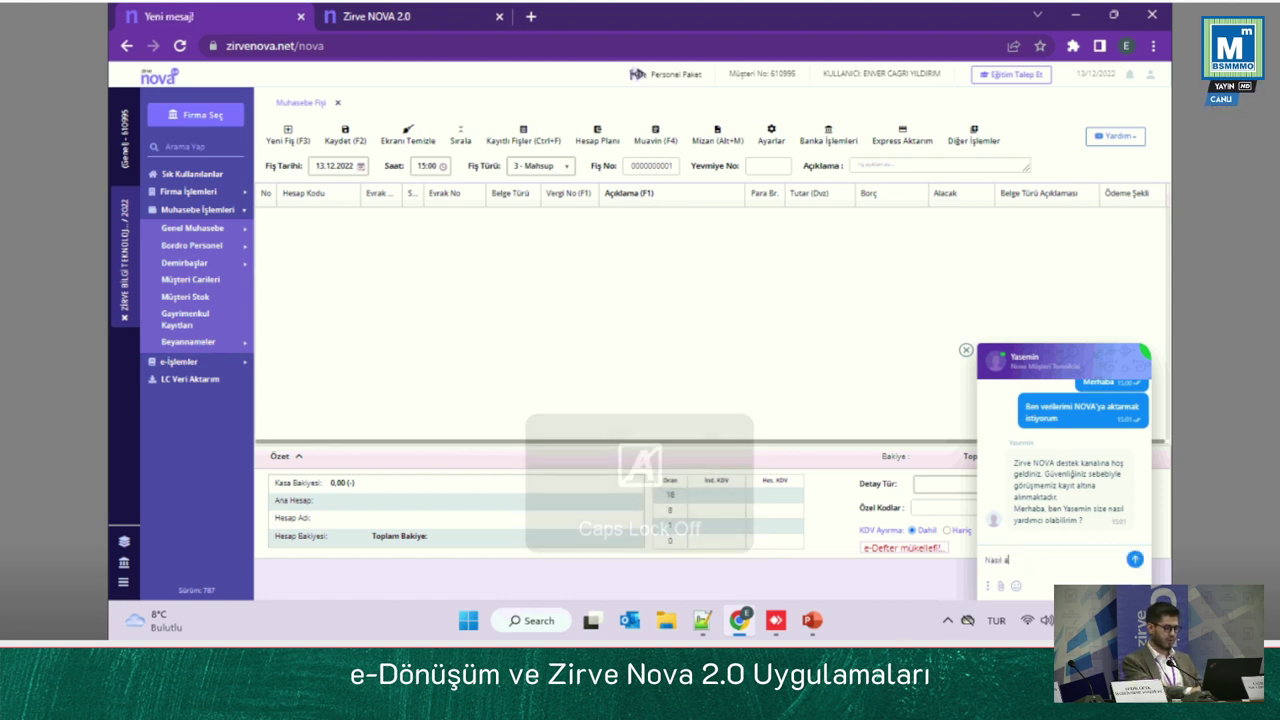
type("ktarabi")
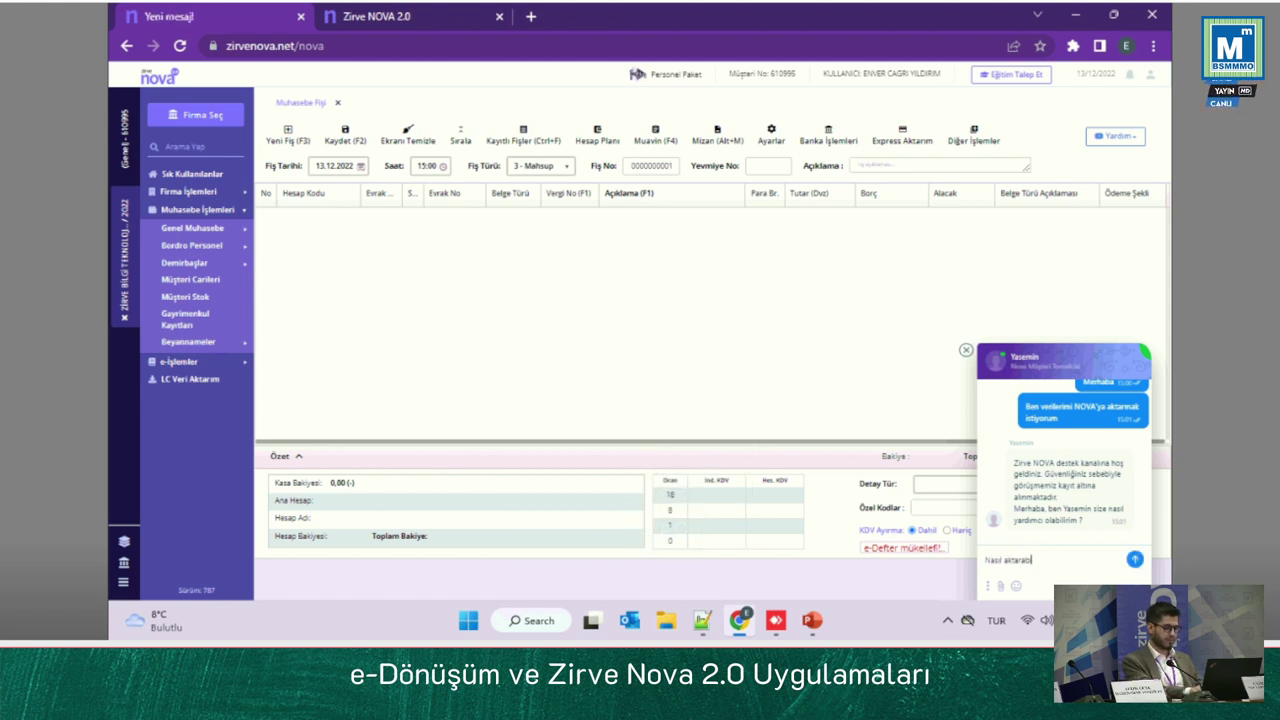
type("lirim?")
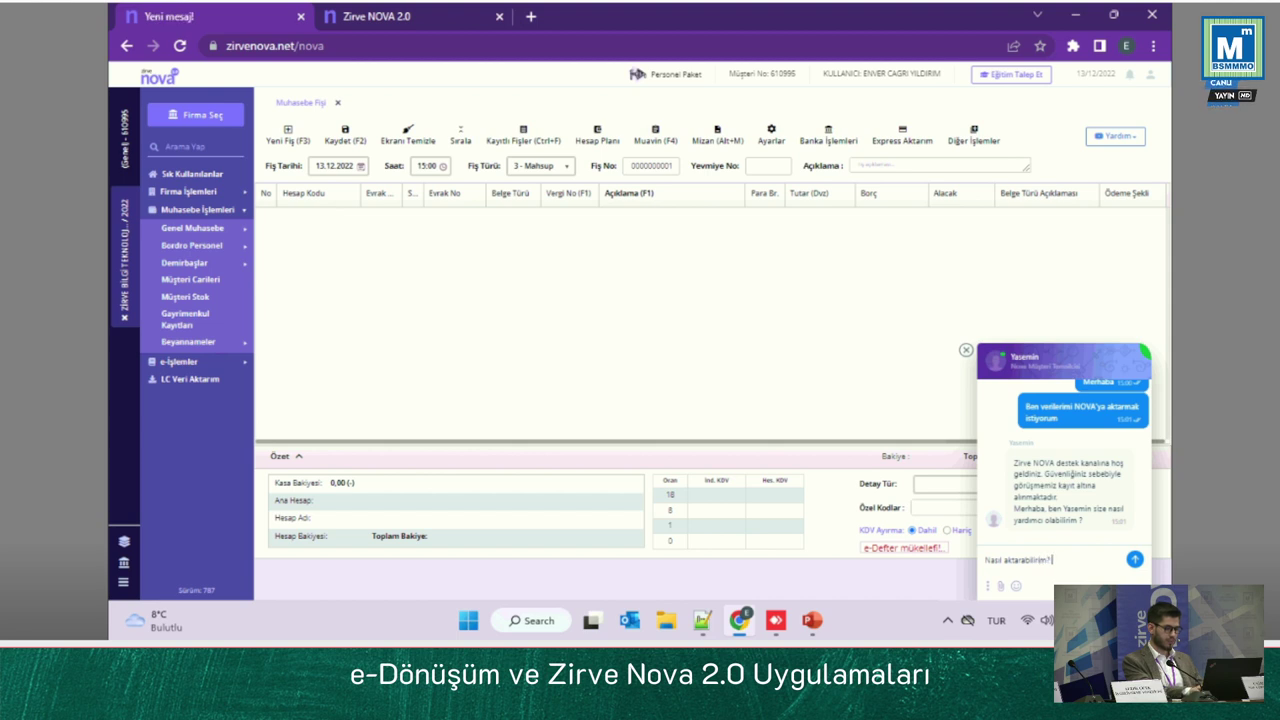
key("Return")
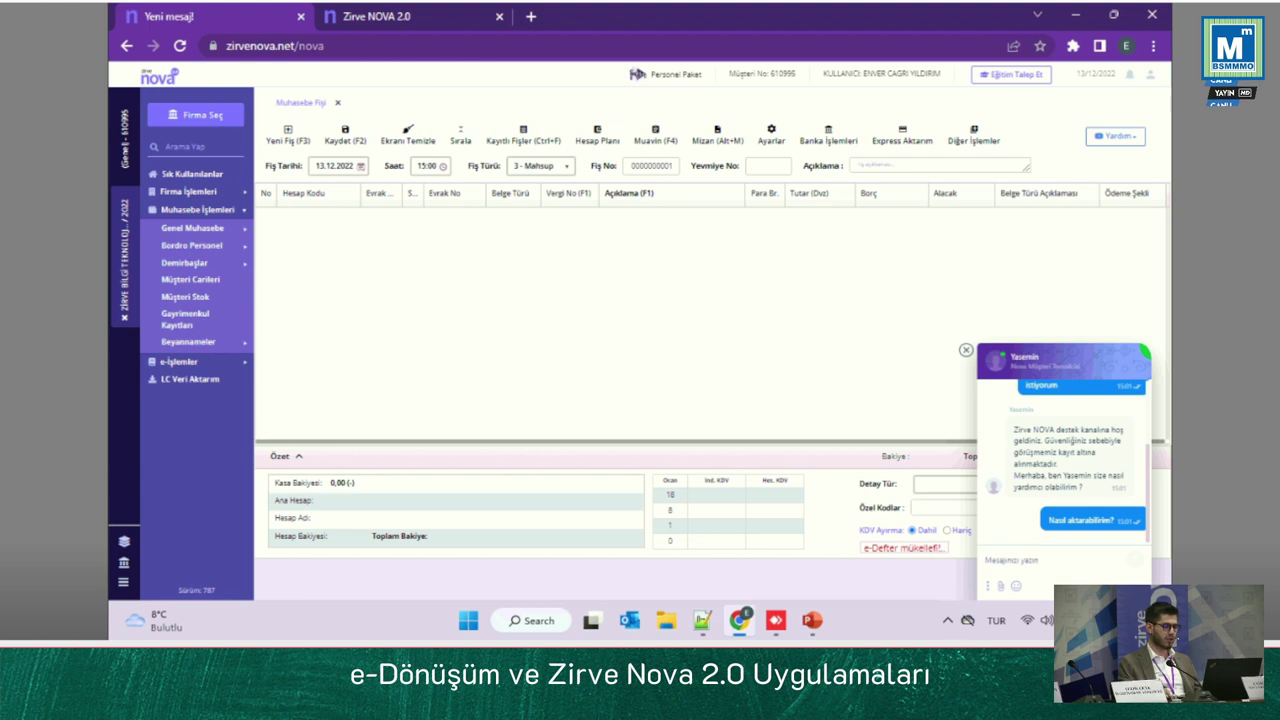
Step: Answer the support representative's question in the chat with the customer's first name
left_click(966, 350)
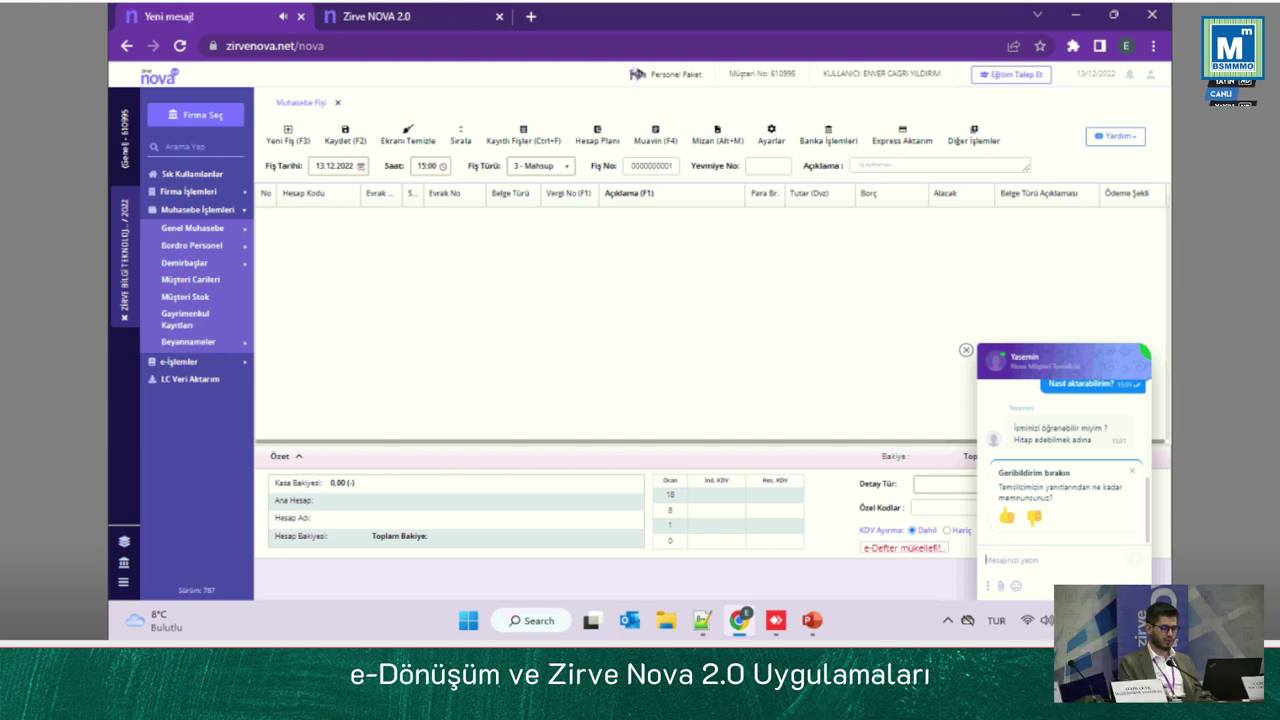
type("Ç")
key("Caps_Lock")
type("ağr")
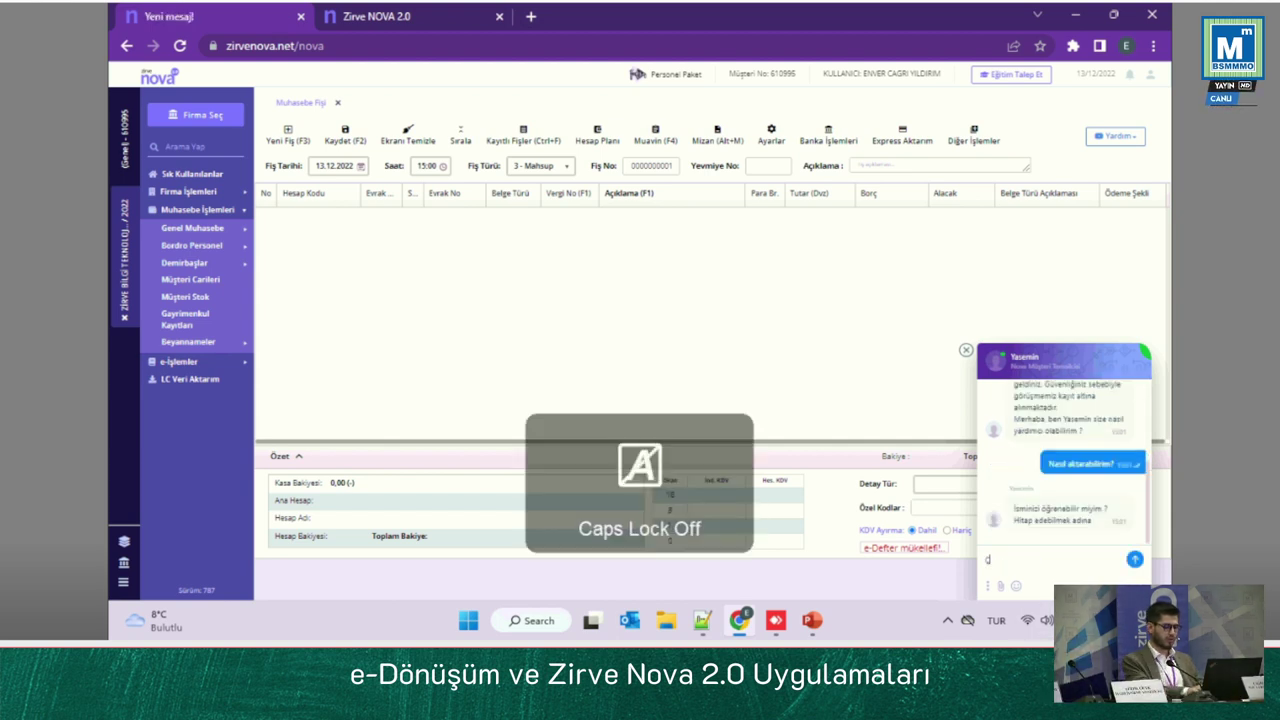
type("ı")
key("Return")
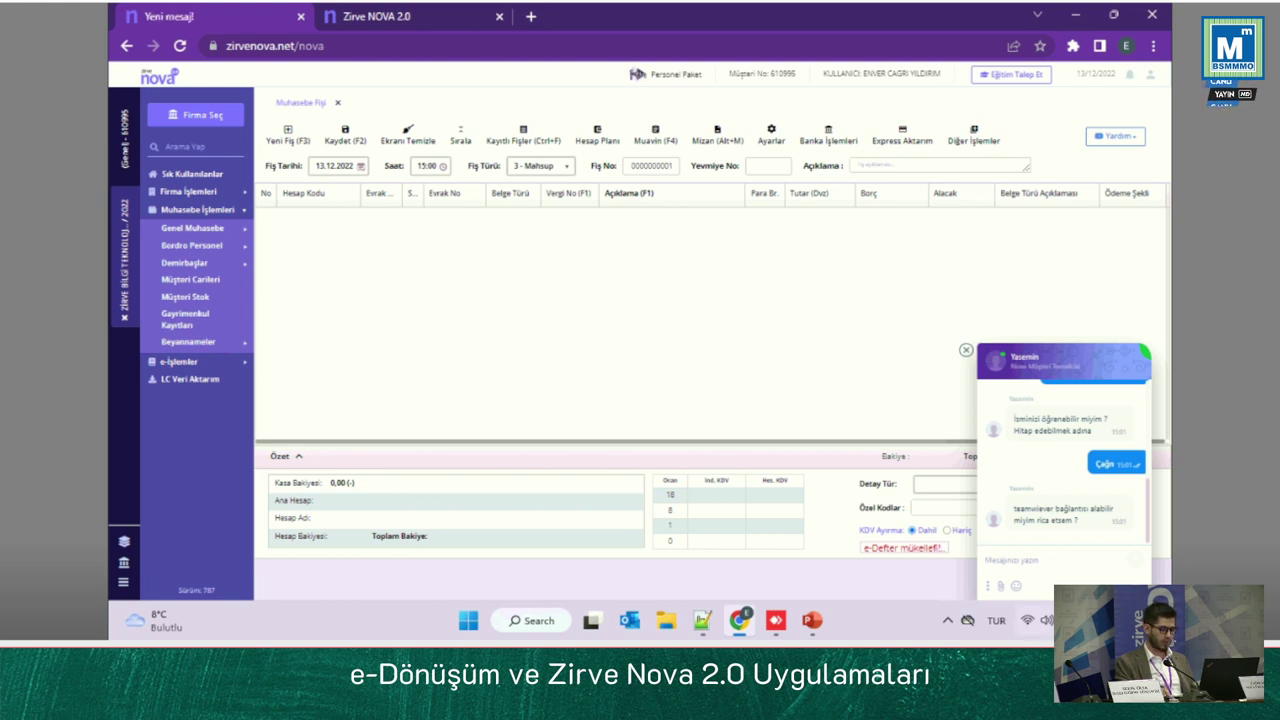
Step: Send "Teşekkür ederim" in the support chat and minimize the chat window
type("T")
key("Caps_Lock")
type("eşekkür ederim")
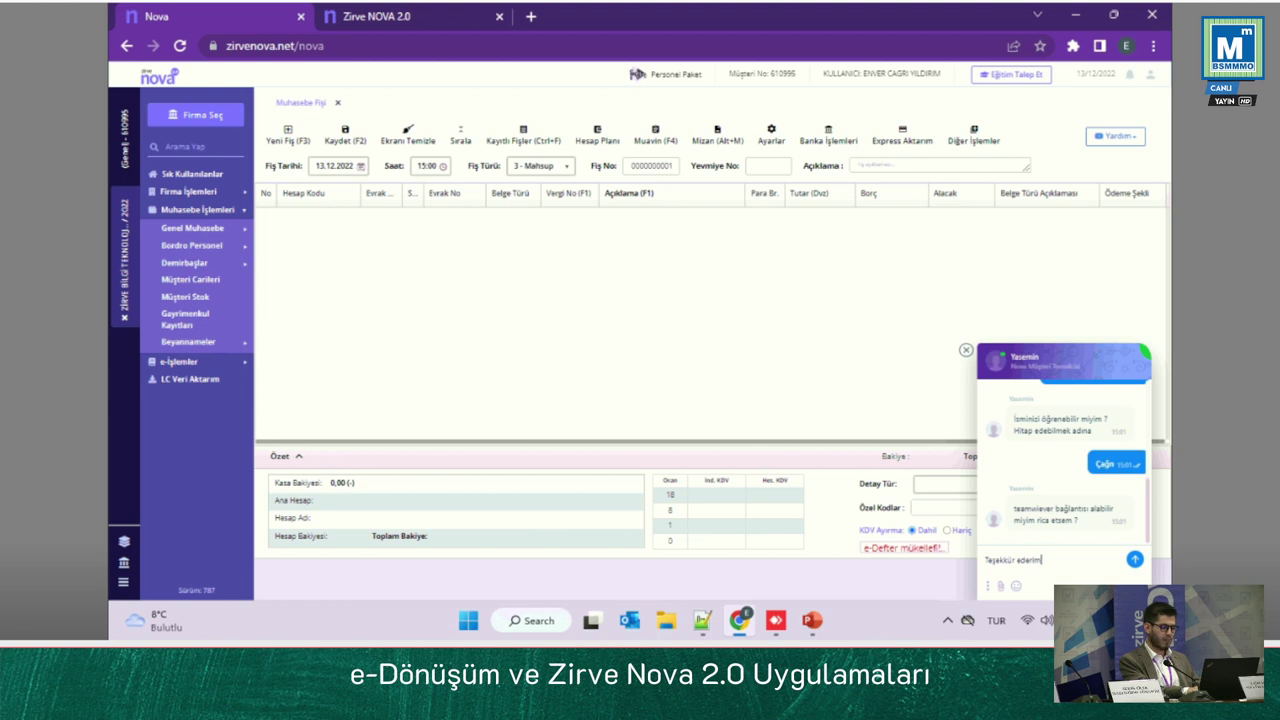
key("Return")
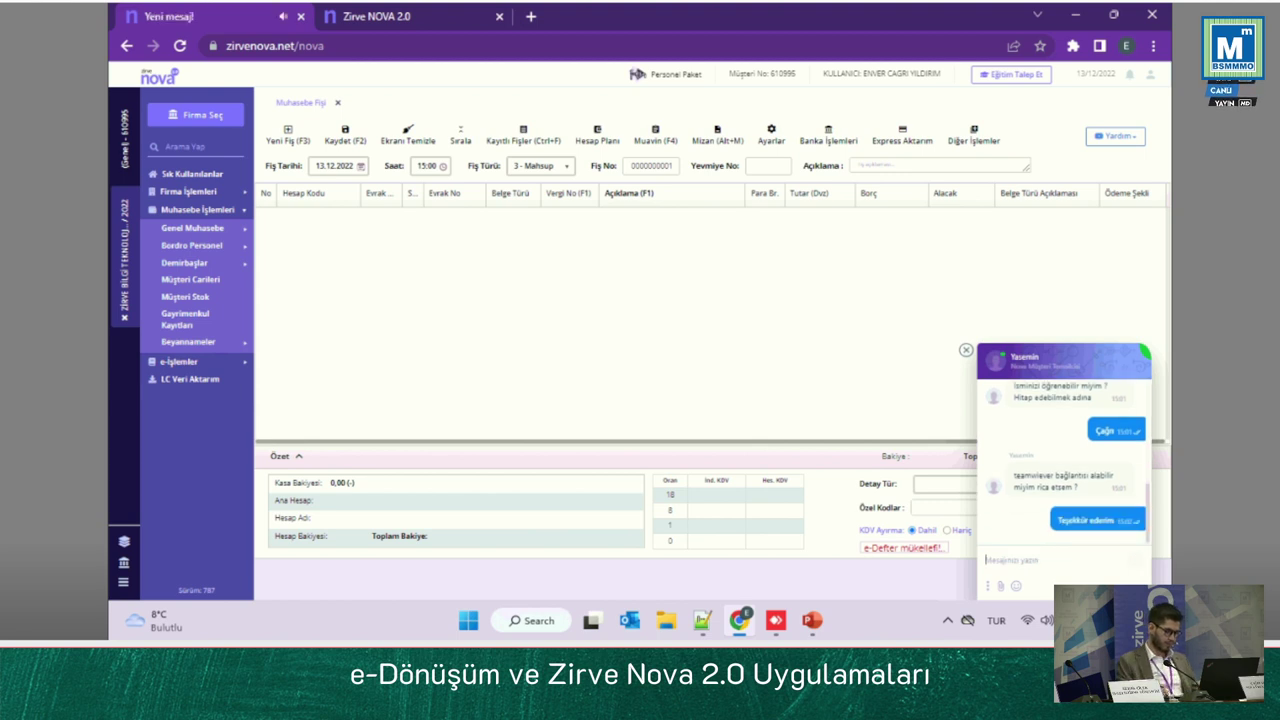
left_click(966, 350)
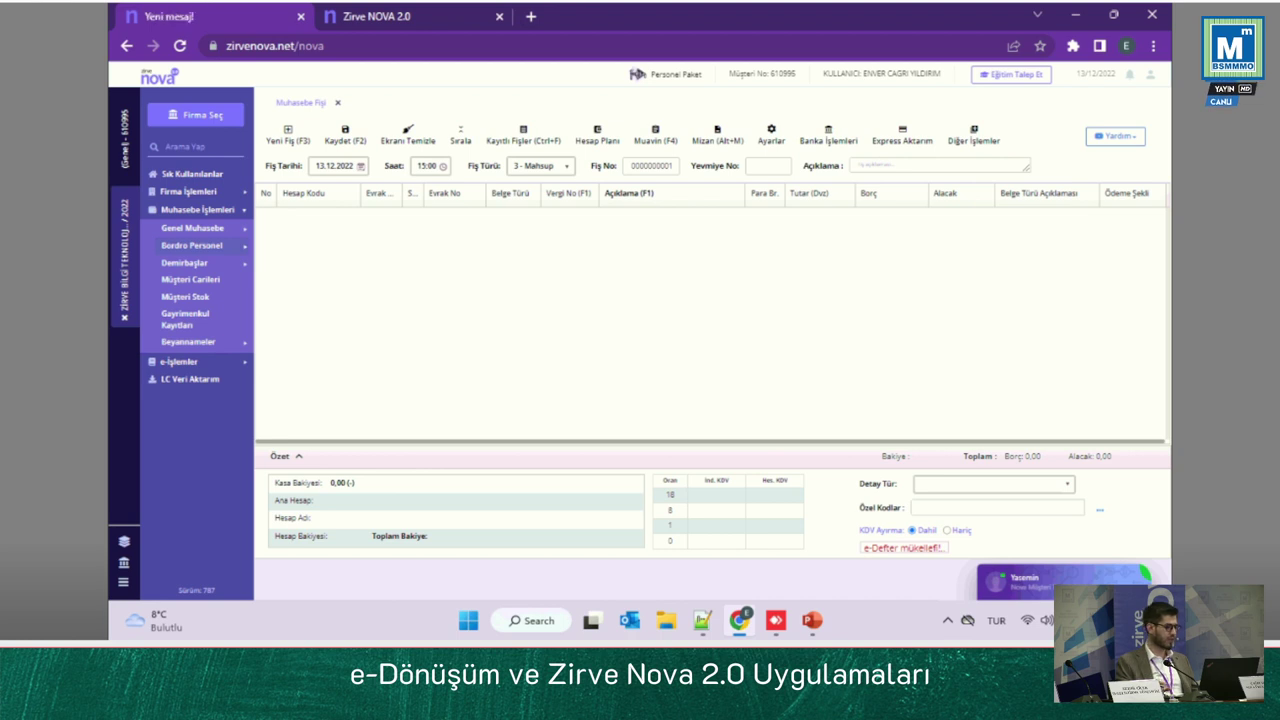
Step: Open Express Aktarım and download the sent invoices (Gönderilen Fatura) dated from 01.01.2022 to 31.01.2022
left_click(193, 229)
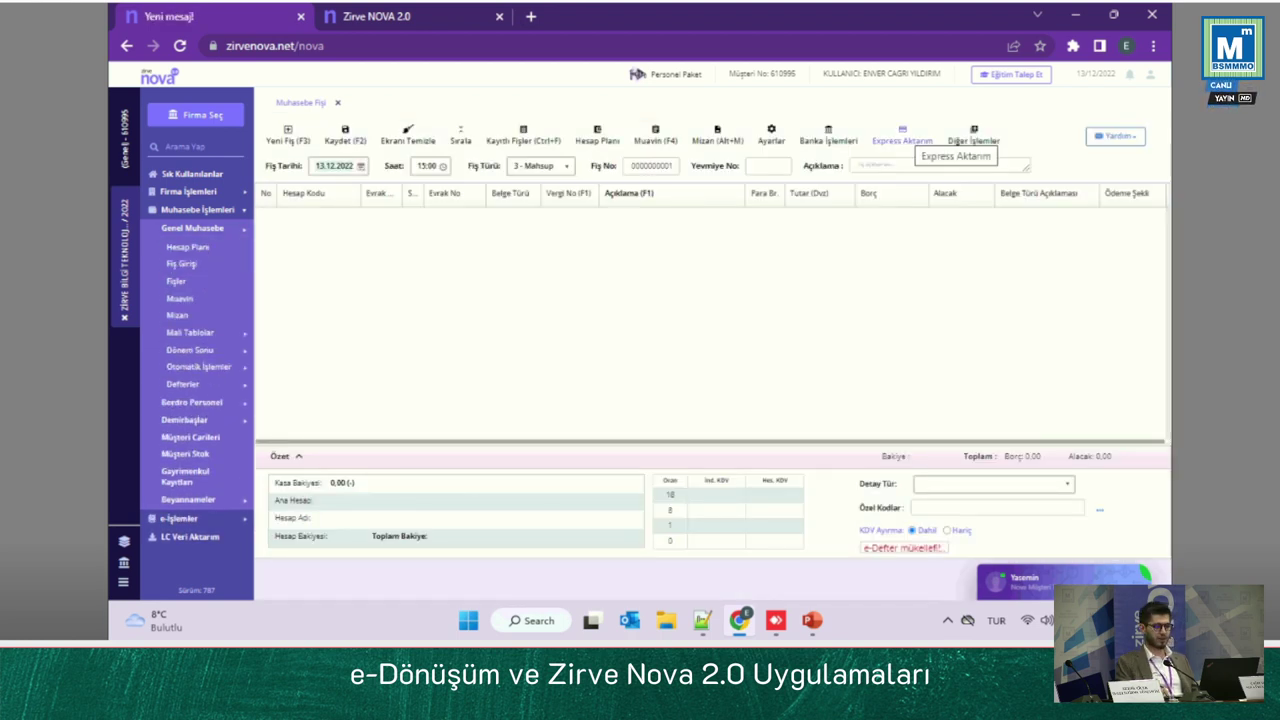
left_click(902, 140)
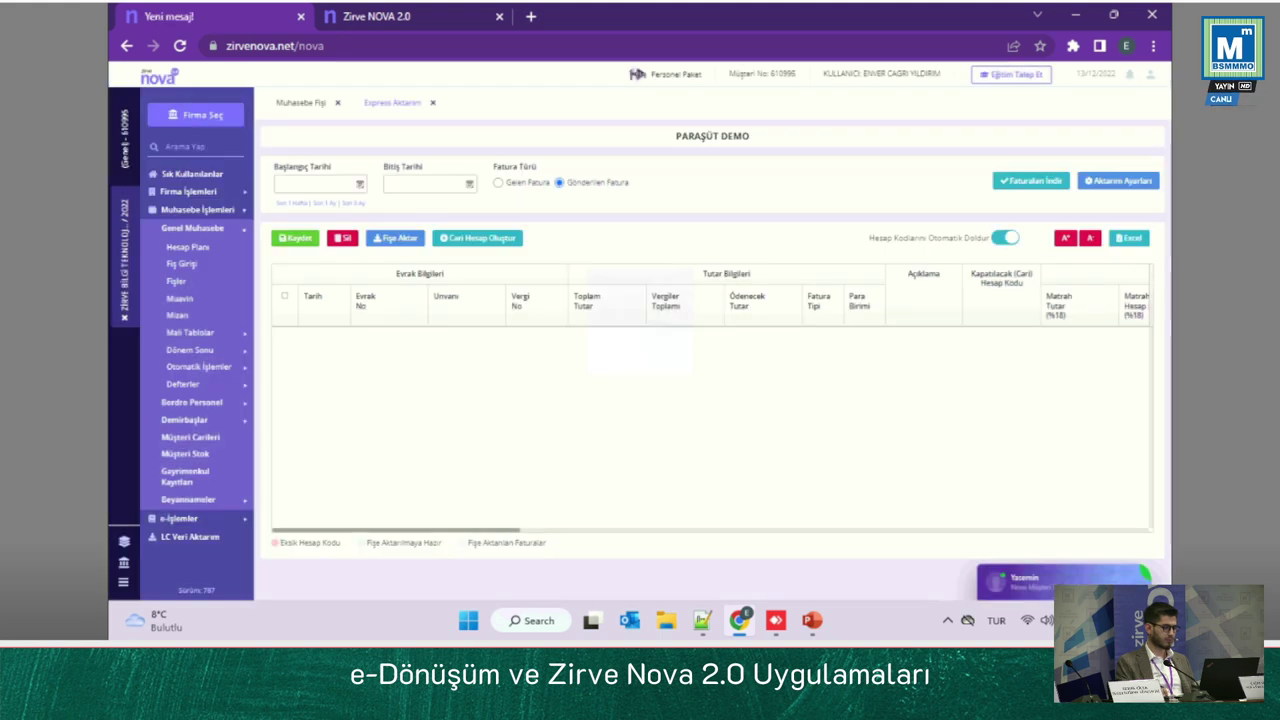
left_click(312, 184)
type("01.01.2")
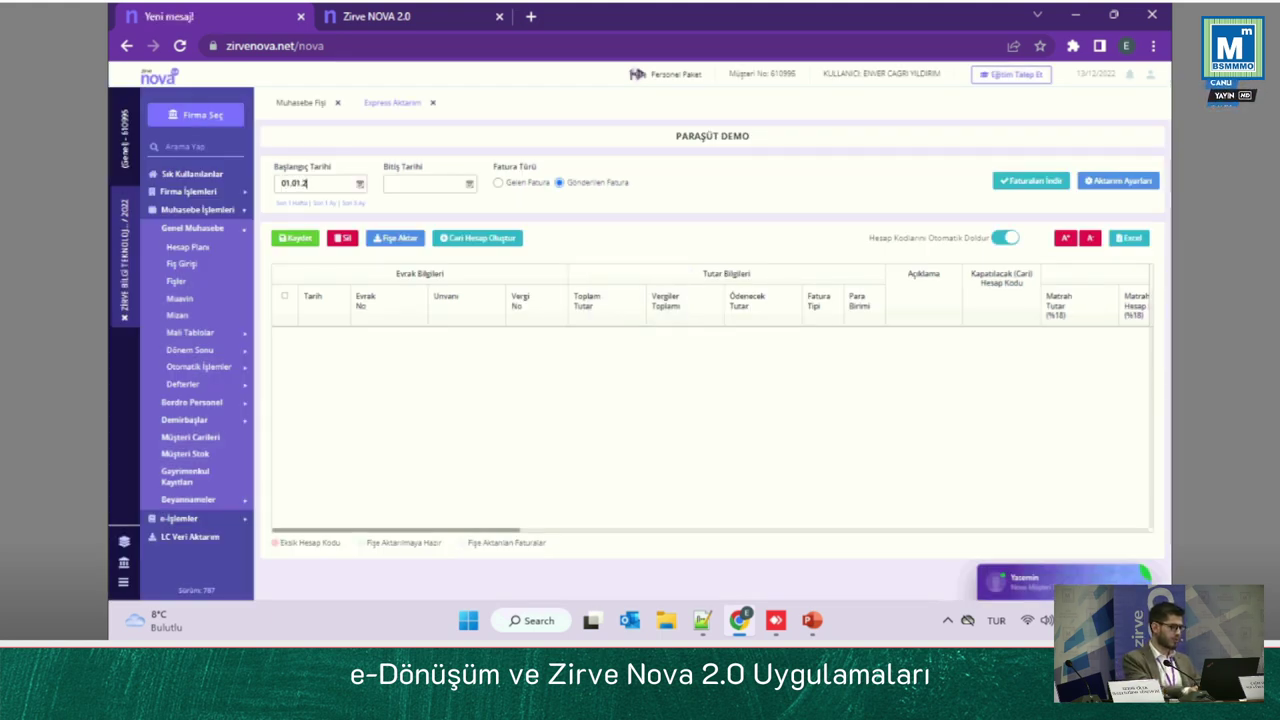
type("022")
key("Tab")
type("31..01.2022")
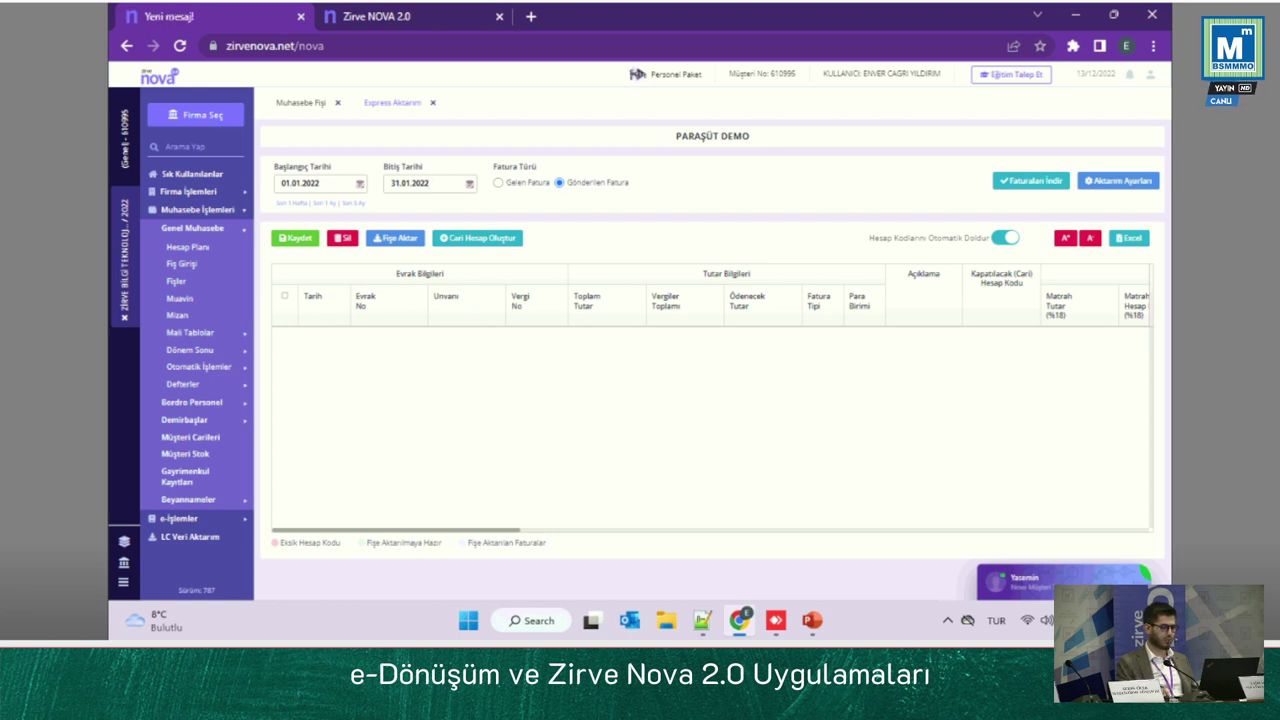
left_click(1031, 181)
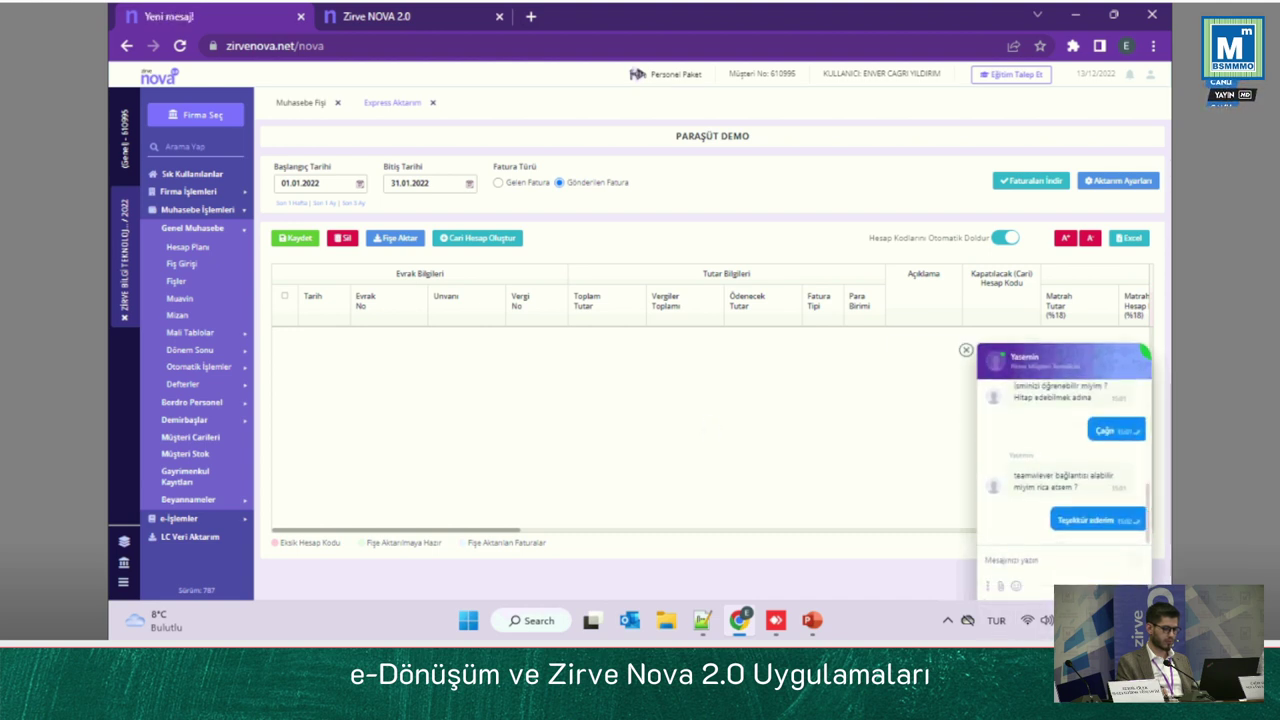
Step: Minimize the live support chat covering the Express Aktarım page
left_click(1047, 620)
left_click(940, 303)
key("Escape")
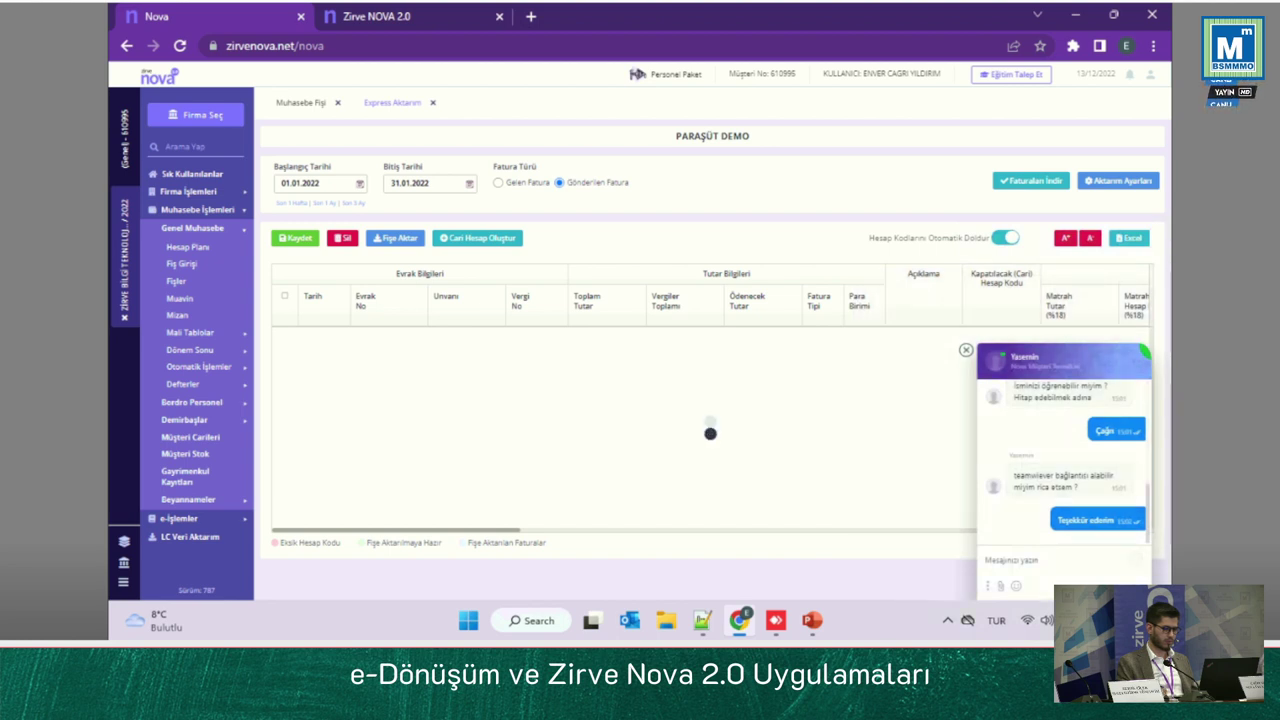
left_click(966, 350)
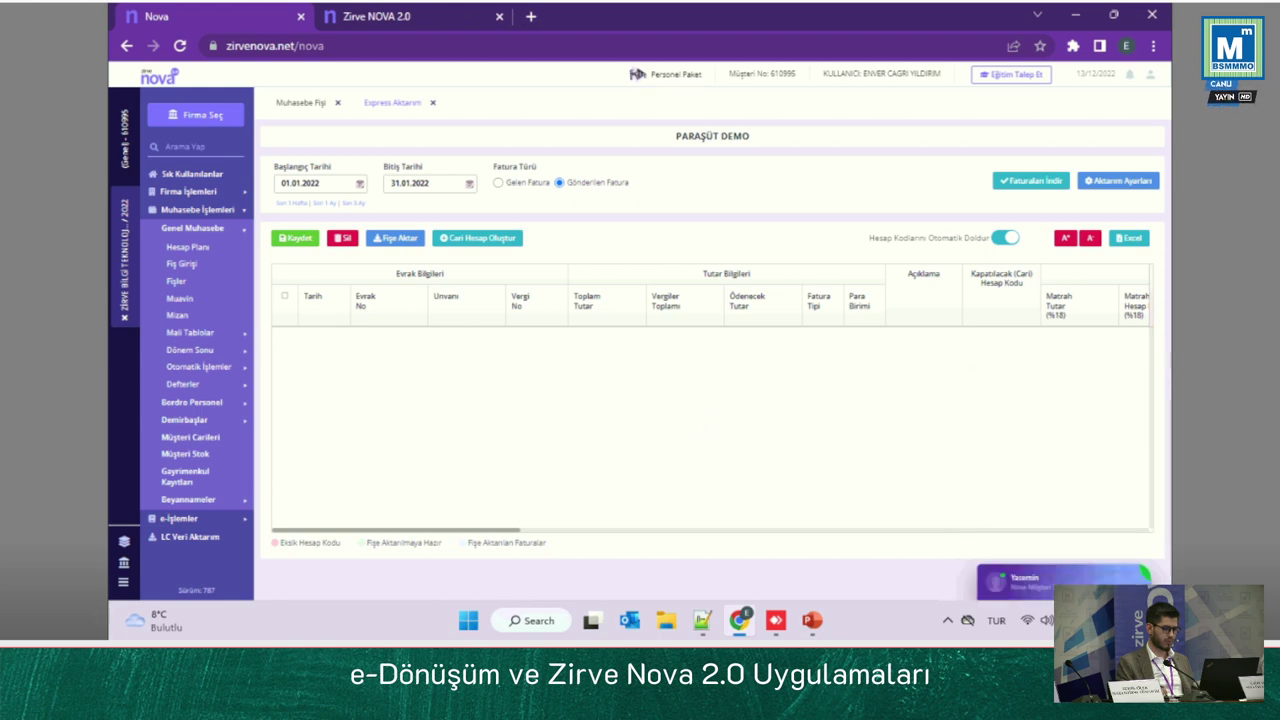
Step: Load the Zirve NOVA 2.0 website in a new browser tab
left_click(410, 16)
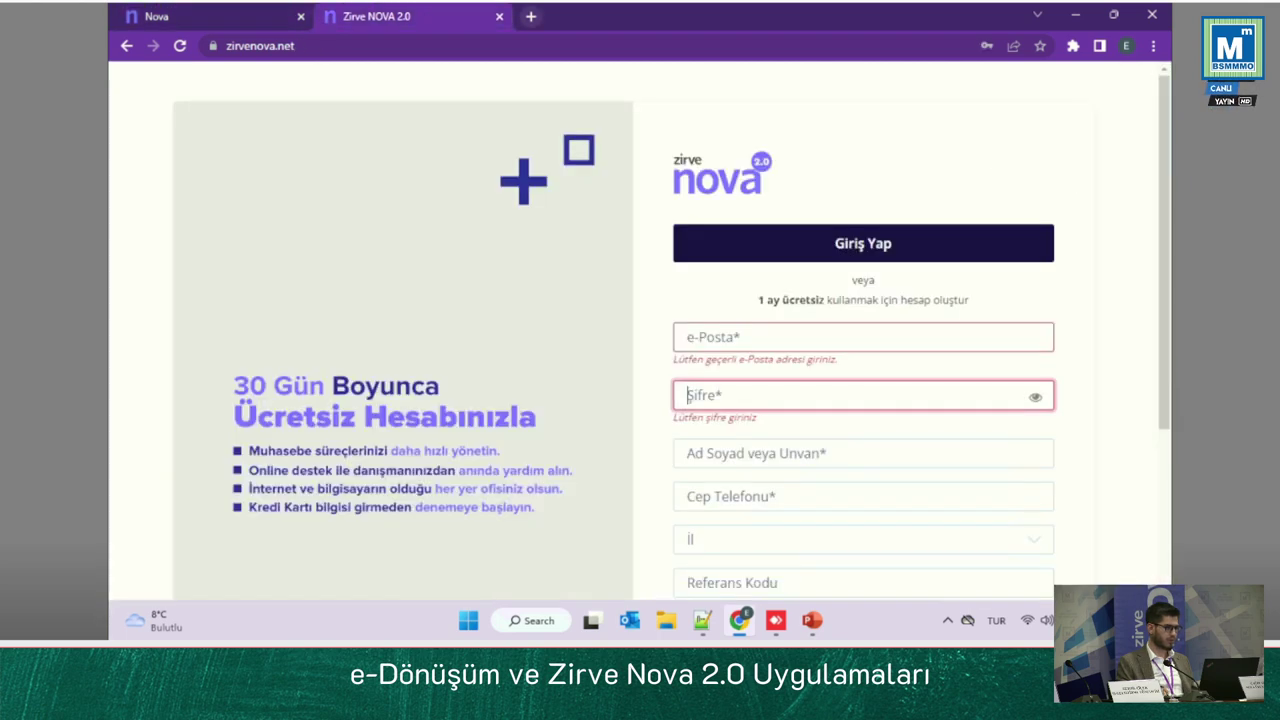
left_click(531, 16)
type("z")
key("Return")
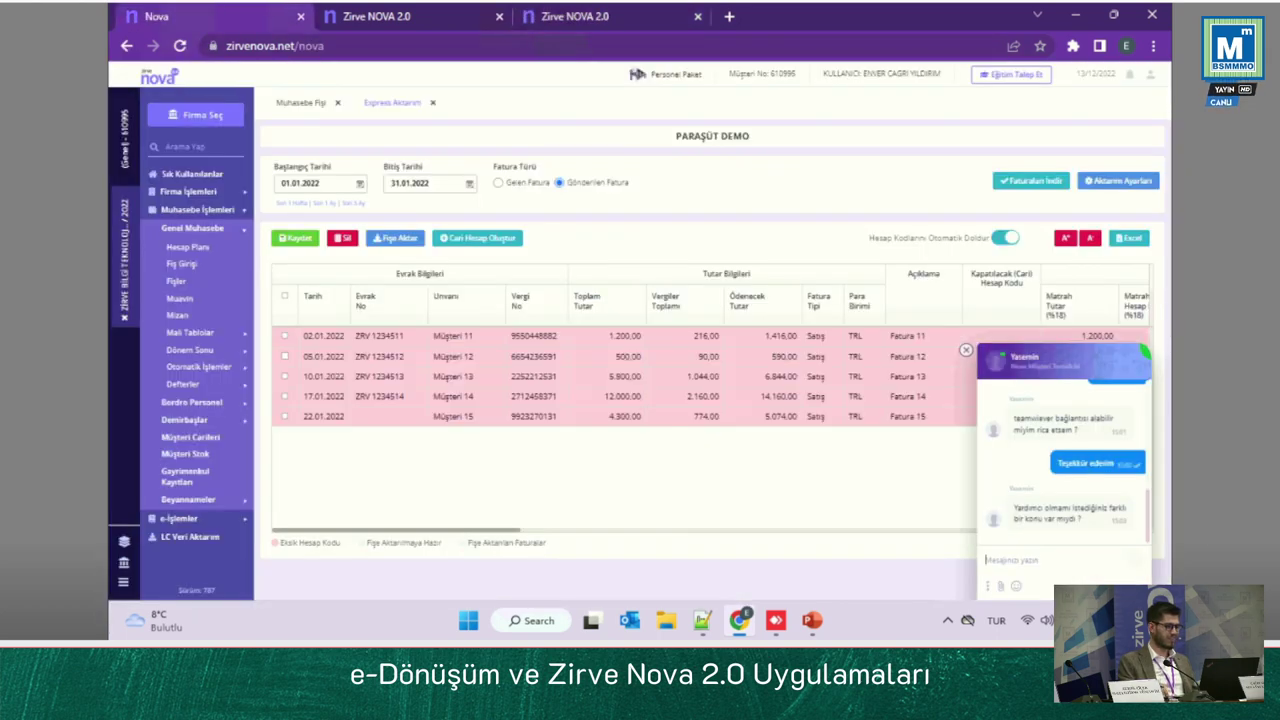
Step: Create current accounts (Cari Hesap Oluştur) for all downloaded invoices, based on tax/ID number with Nokta(.) as the code separator
left_click(966, 350)
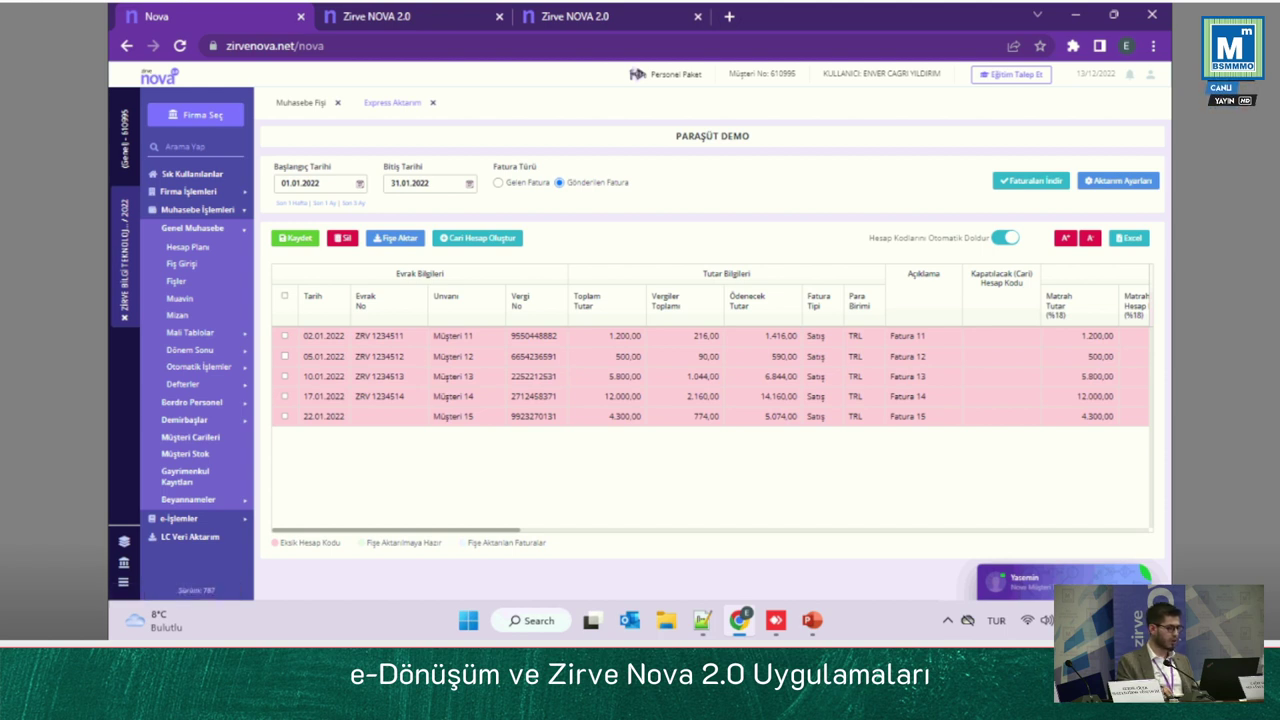
left_click(285, 296)
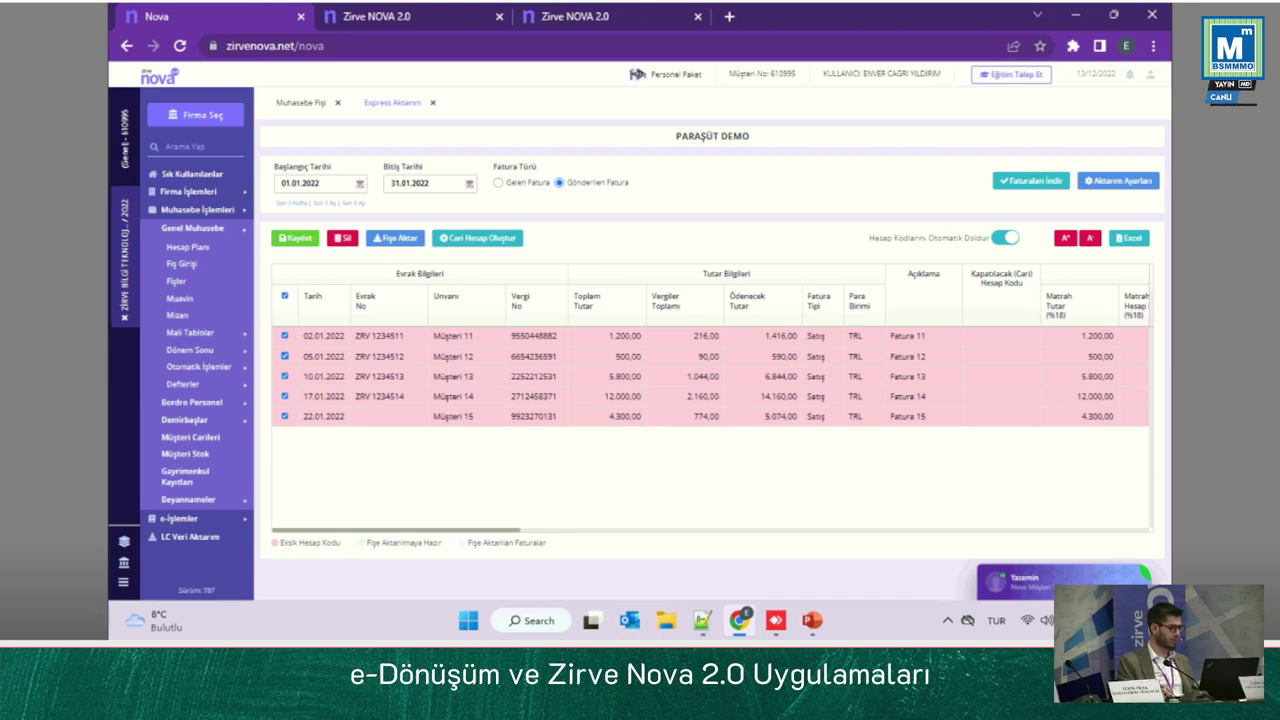
left_click(478, 238)
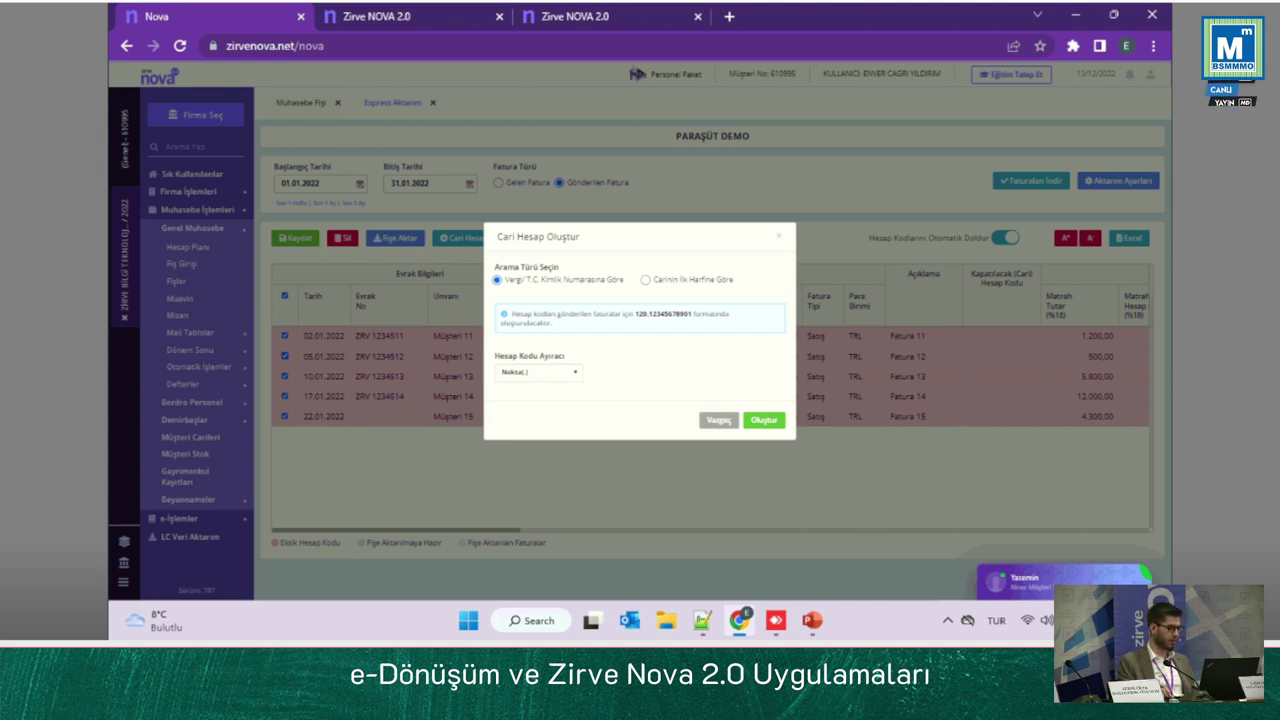
left_click(764, 420)
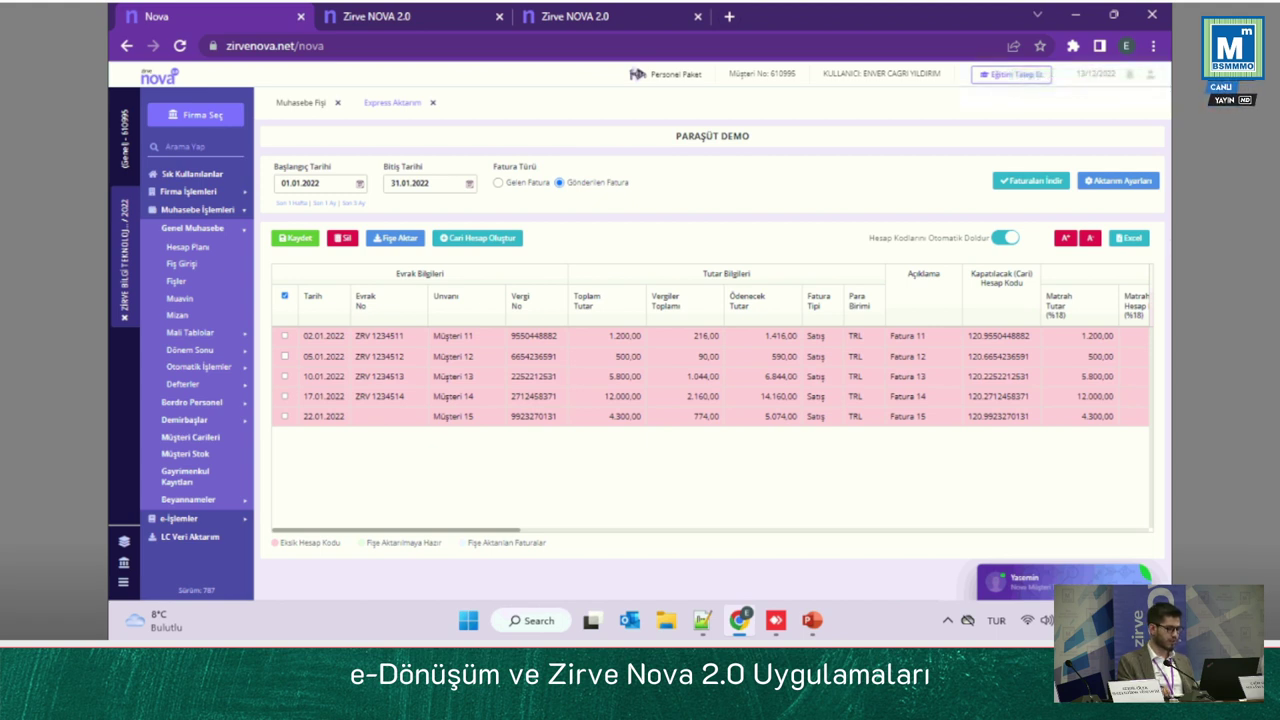
Step: Set the 18% base account code (Matrah Hesap Kodu) to 600.18 and the 18% KDV account code to 391.18 for the invoices
scroll(712, 400, "right", 6)
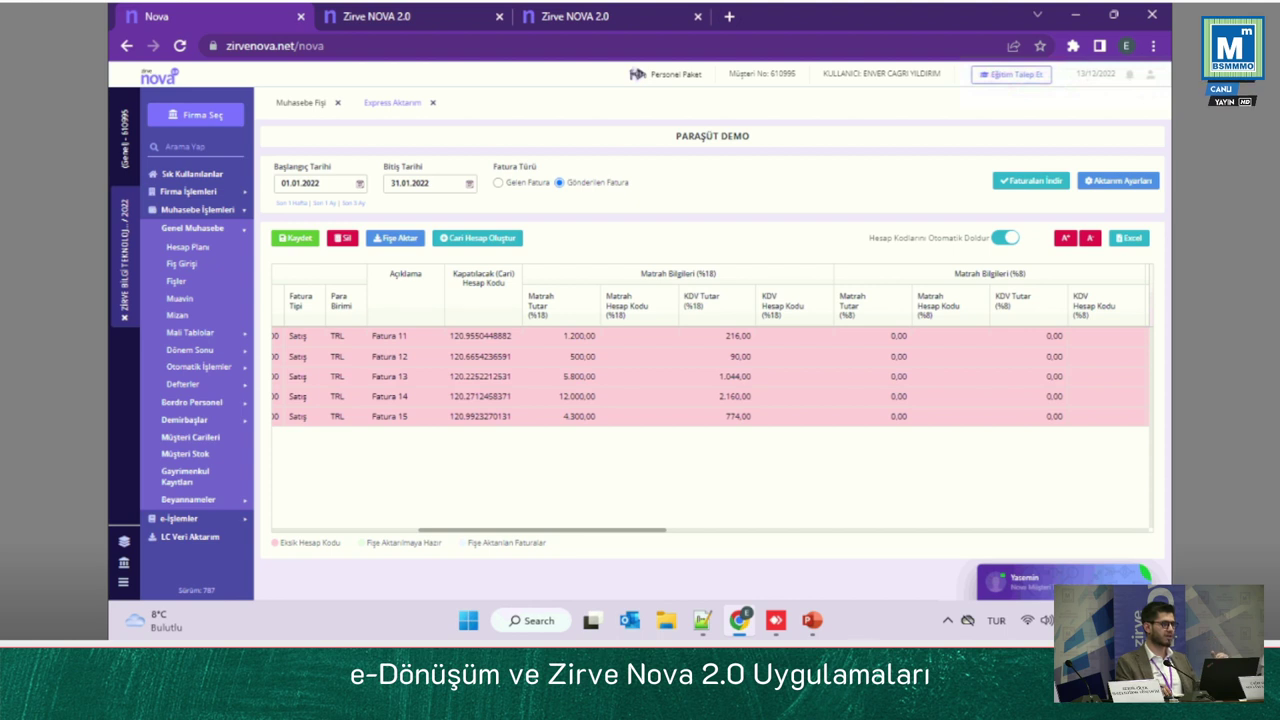
left_click(638, 337)
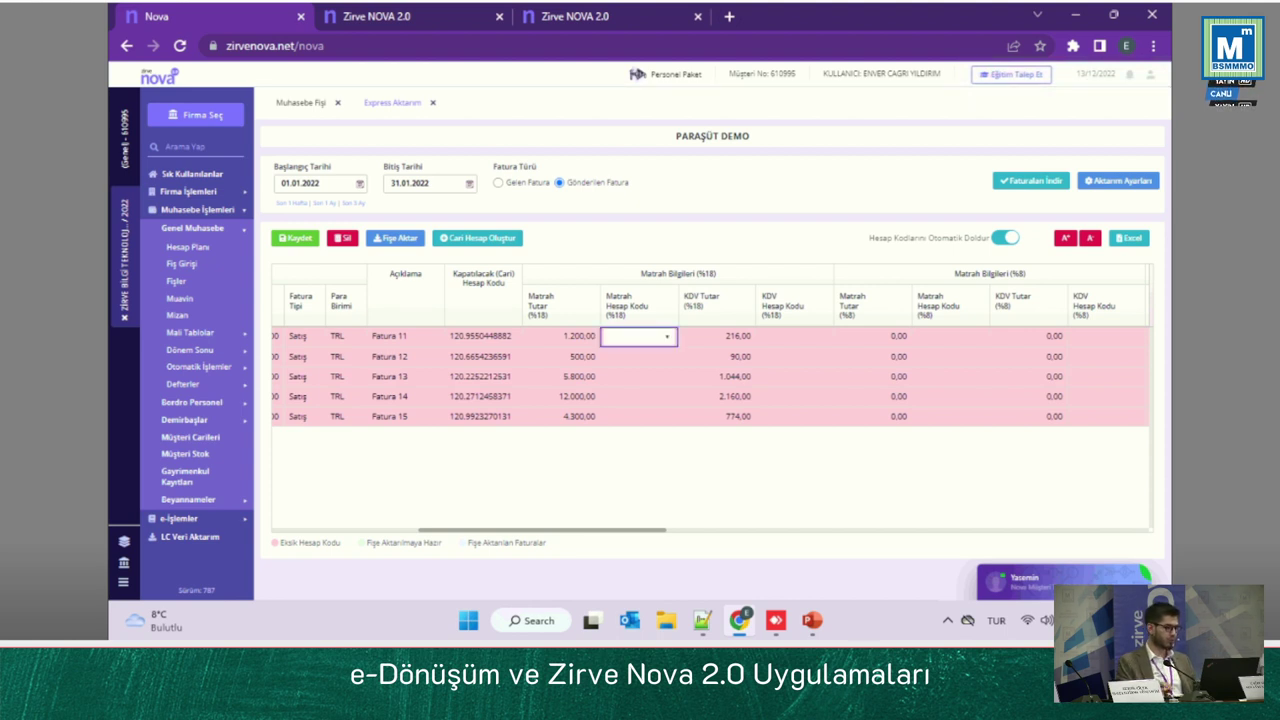
type("600.")
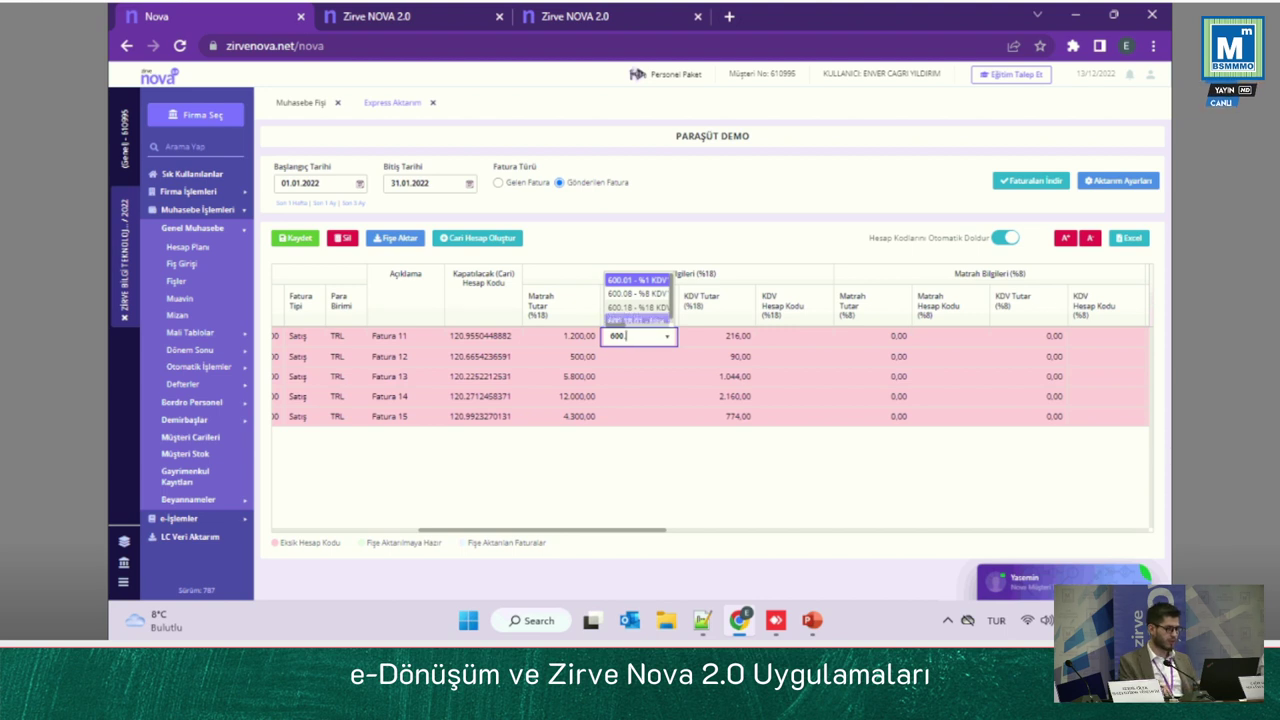
left_click(636, 308)
left_click(794, 337)
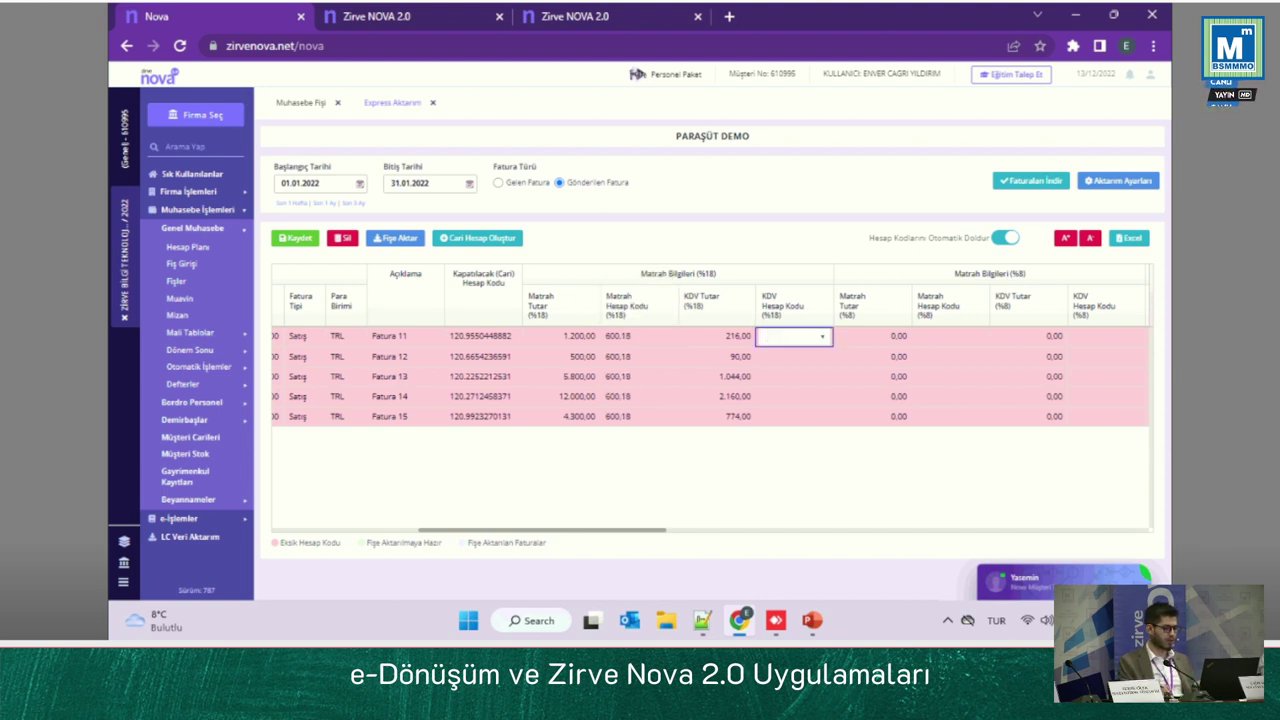
type("391")
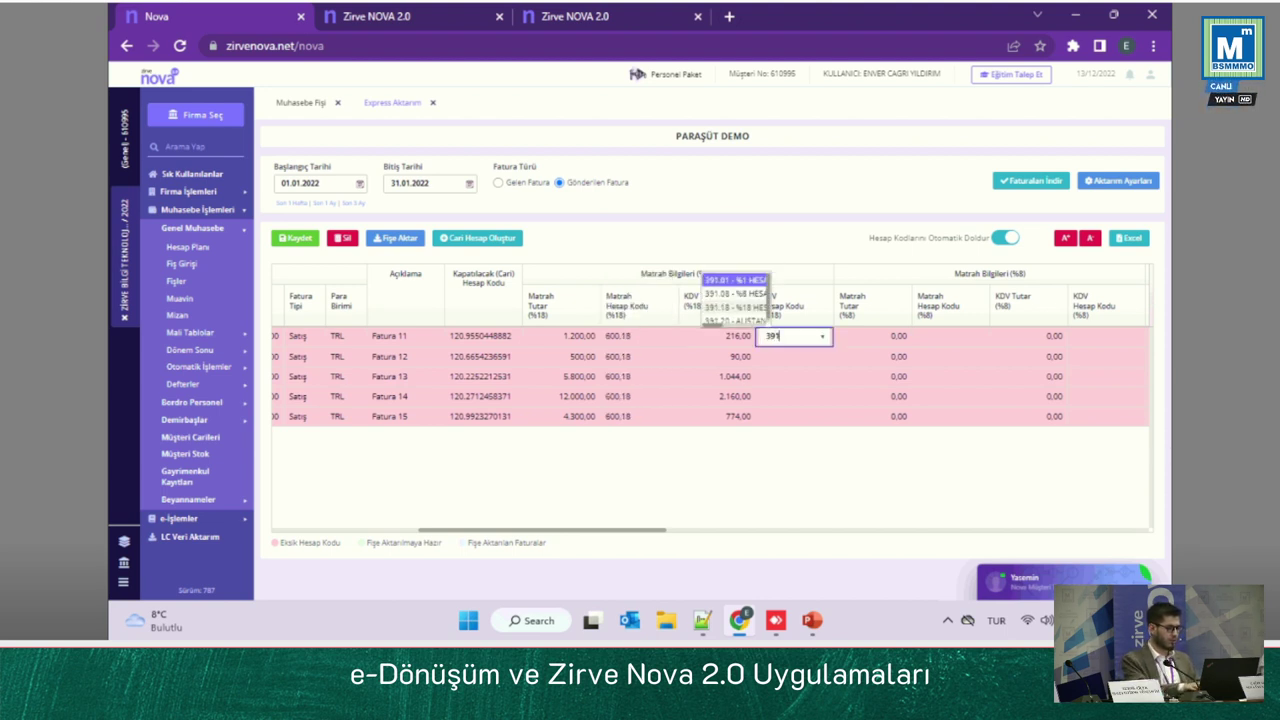
key("Down")
key("Down")
key("Return")
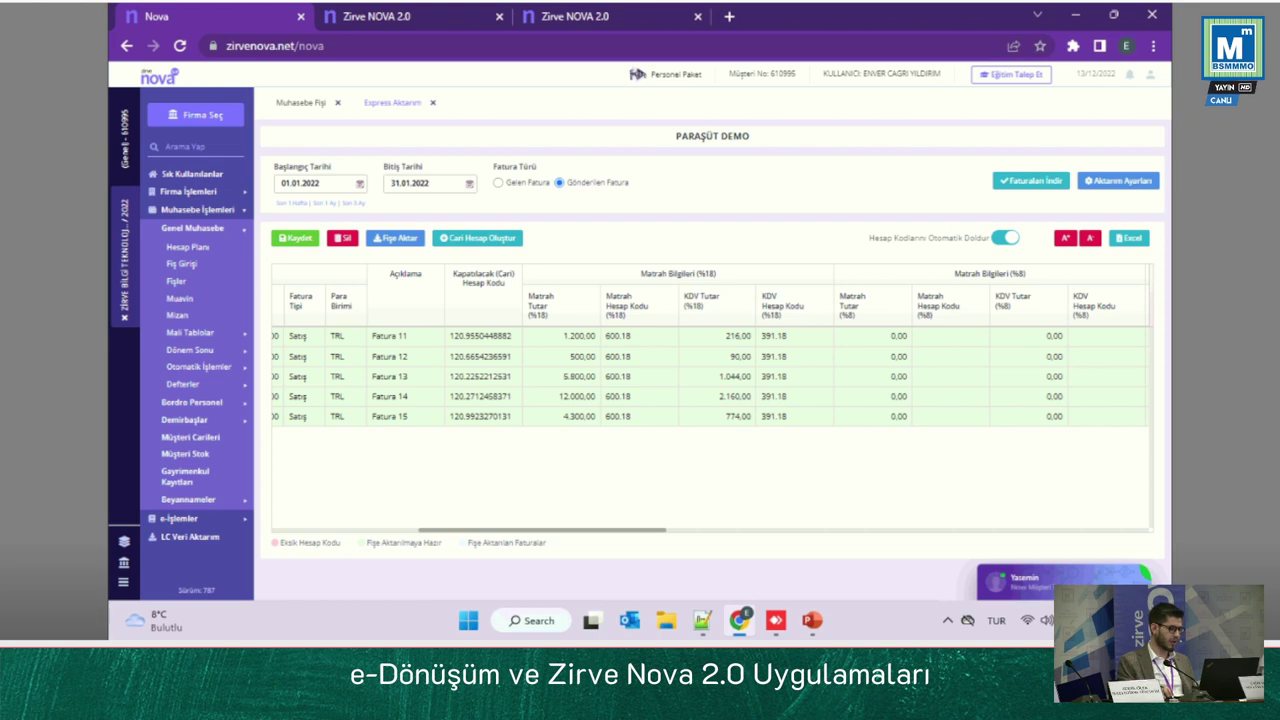
Step: Transfer all five invoices to vouchers (Fişe Aktar) as Her Fatura Ayrı Fiş, with the description "Ocak ayı"
scroll(711, 400, "left", 5)
left_click(285, 296)
left_click(285, 296)
left_click(397, 238)
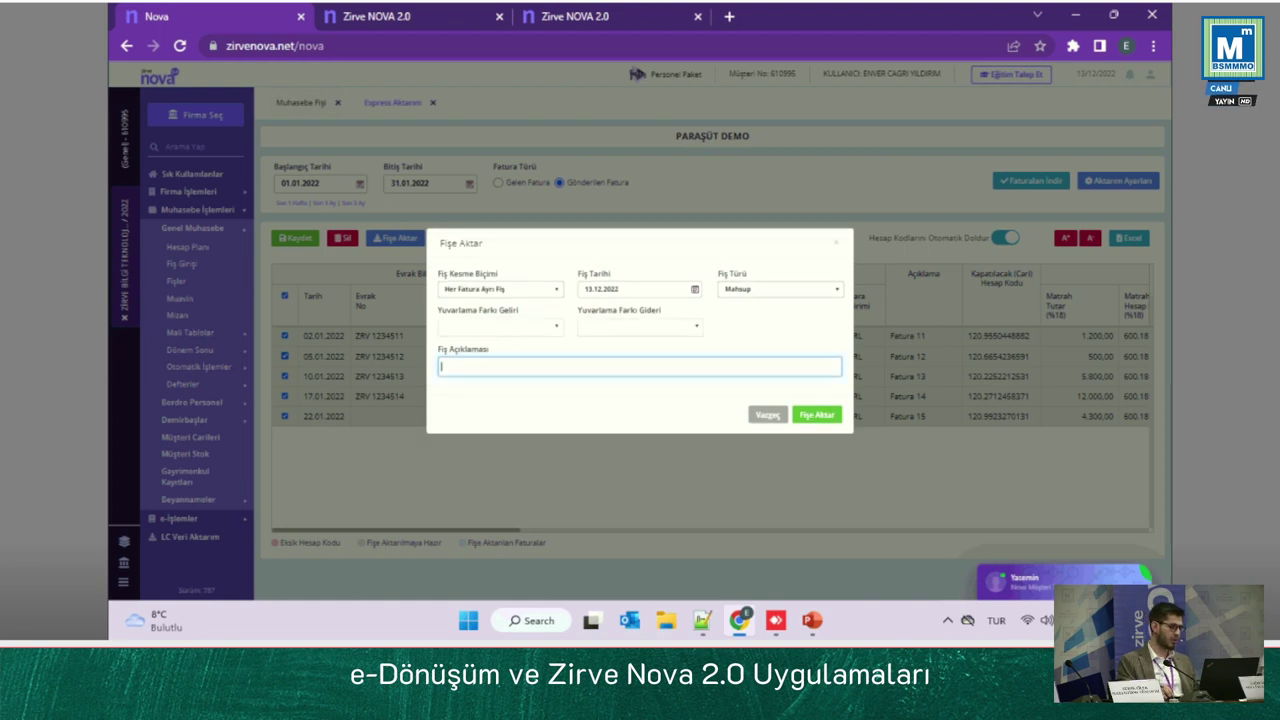
left_click(556, 289)
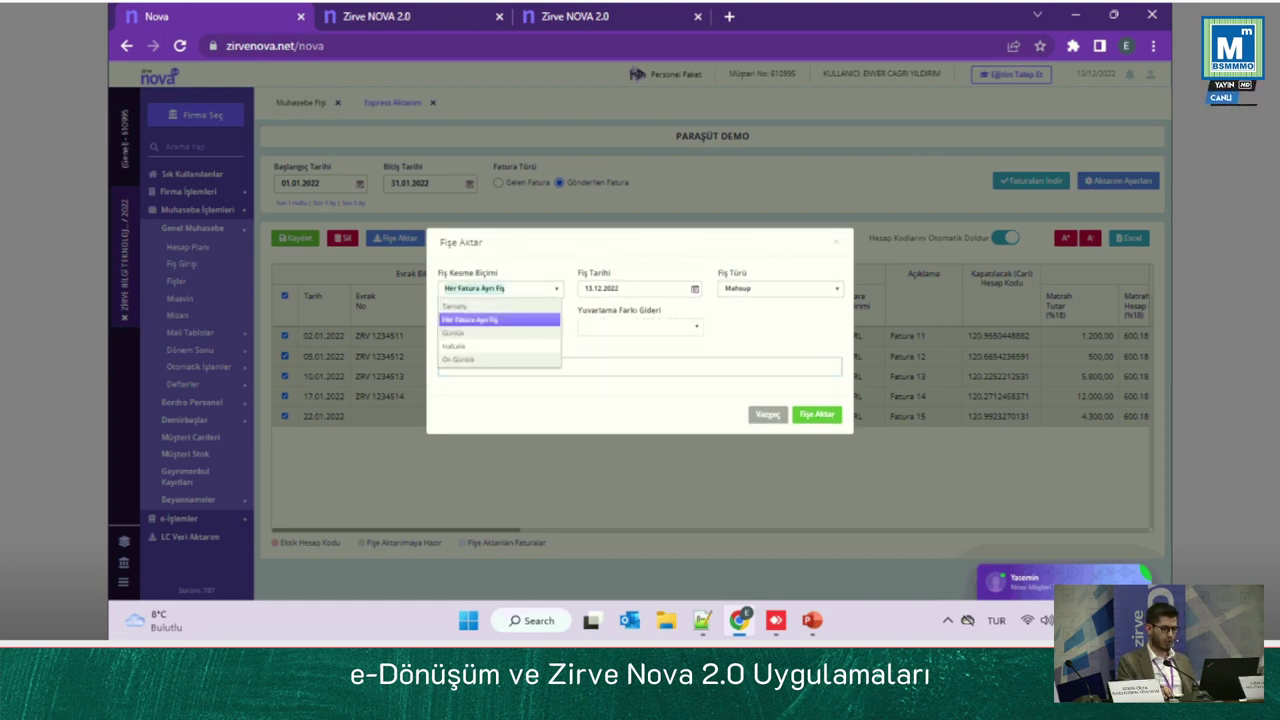
left_click(556, 289)
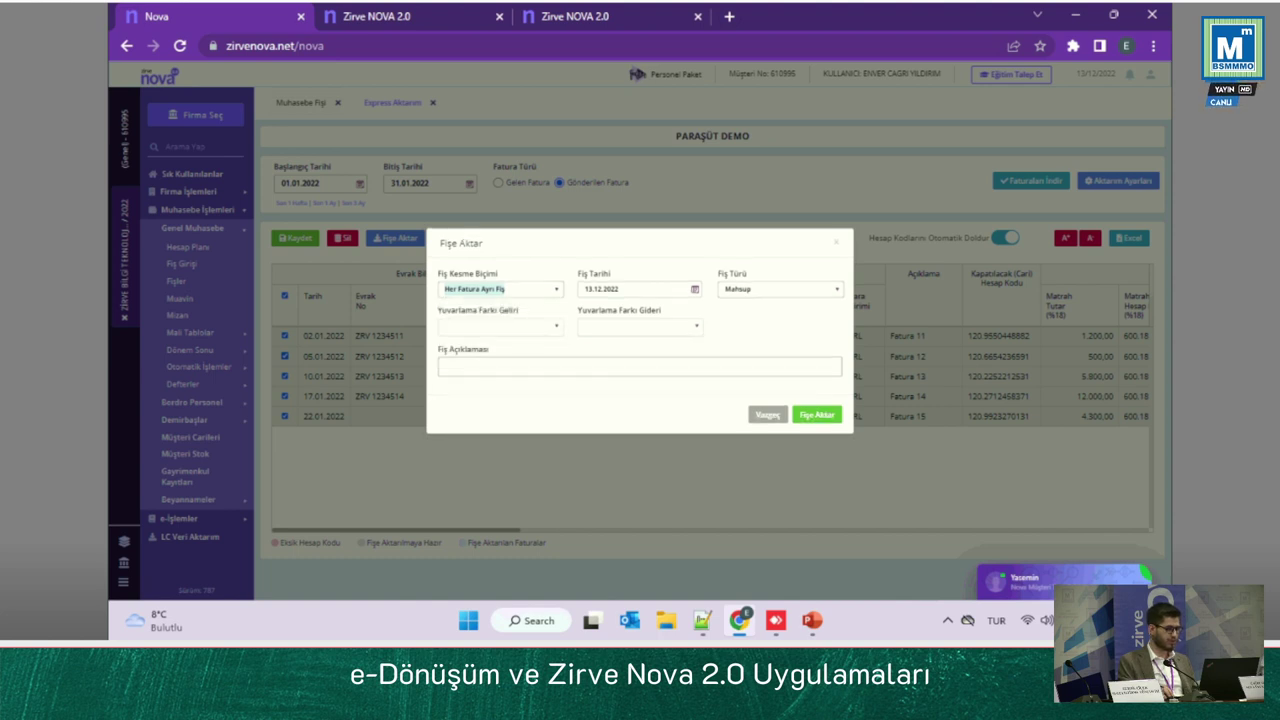
left_click(540, 367)
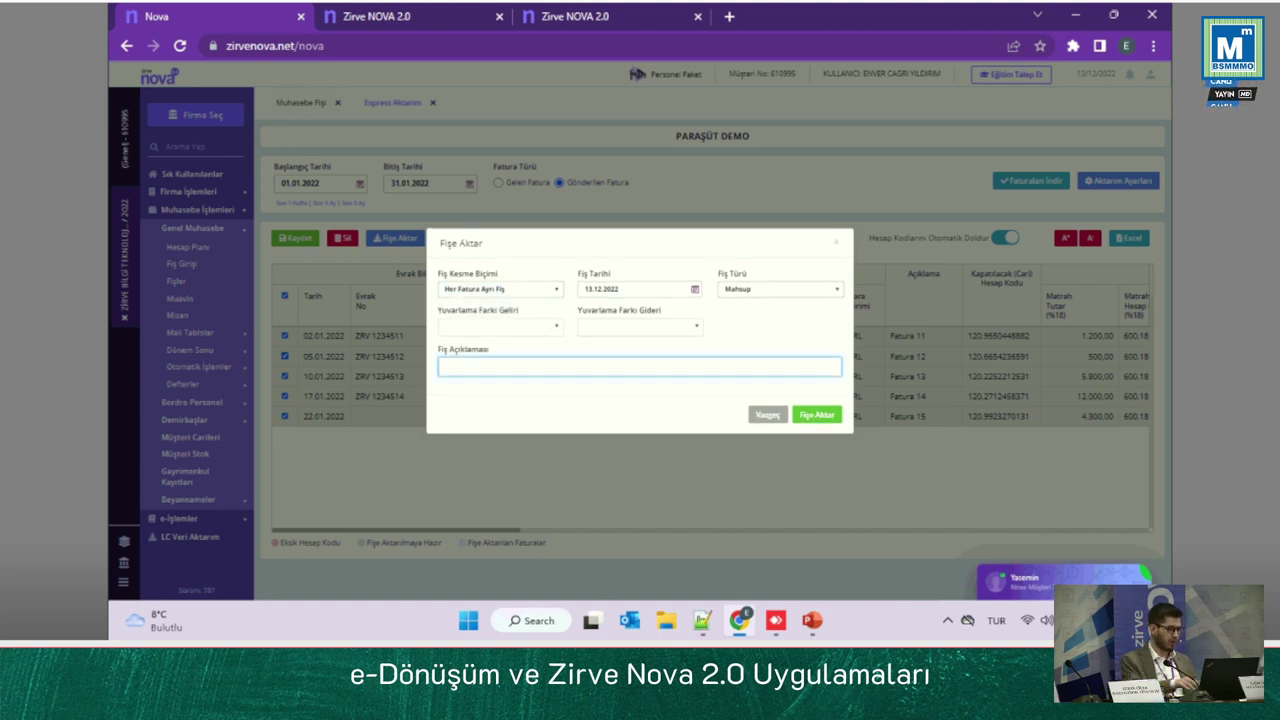
type("oca")
key("Caps_Lock")
type("ak ayı")
left_click(817, 415)
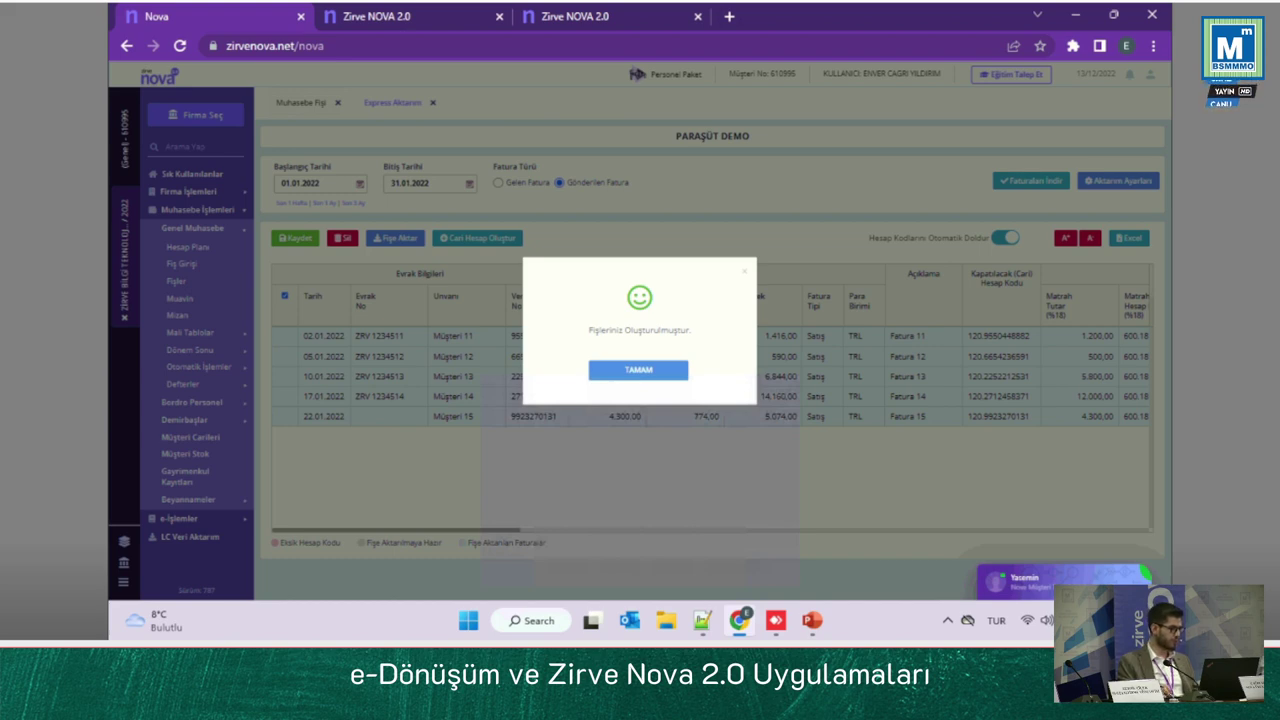
key("Return")
Step: Open the Fişler list and view the entry lines of the 02.01.2022 and 05.01.2022 vouchers
left_click(177, 282)
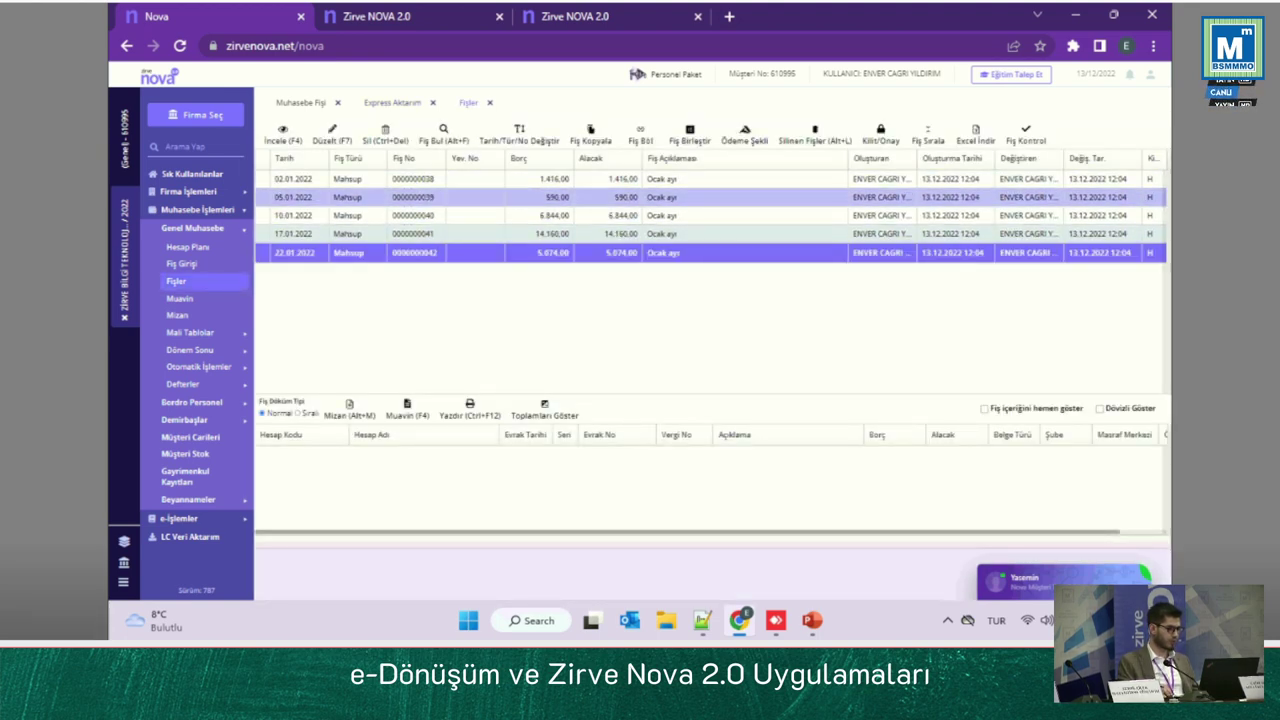
left_click(420, 180)
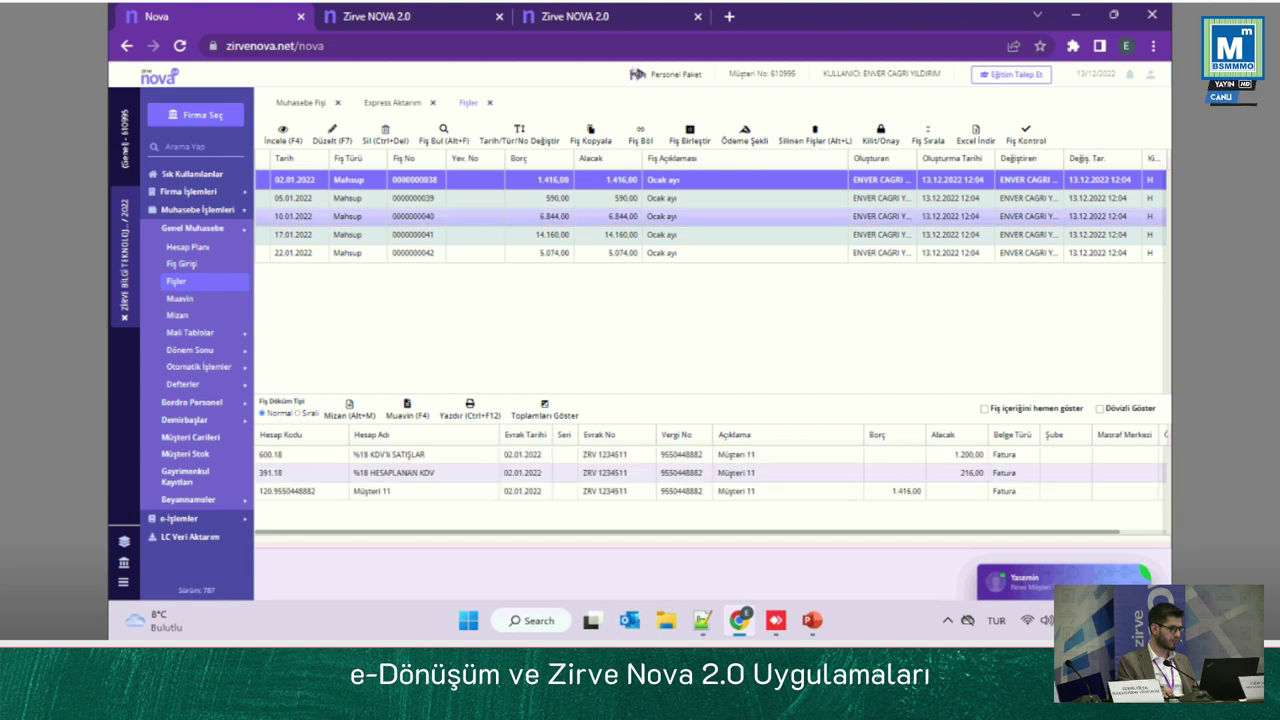
left_click(420, 198)
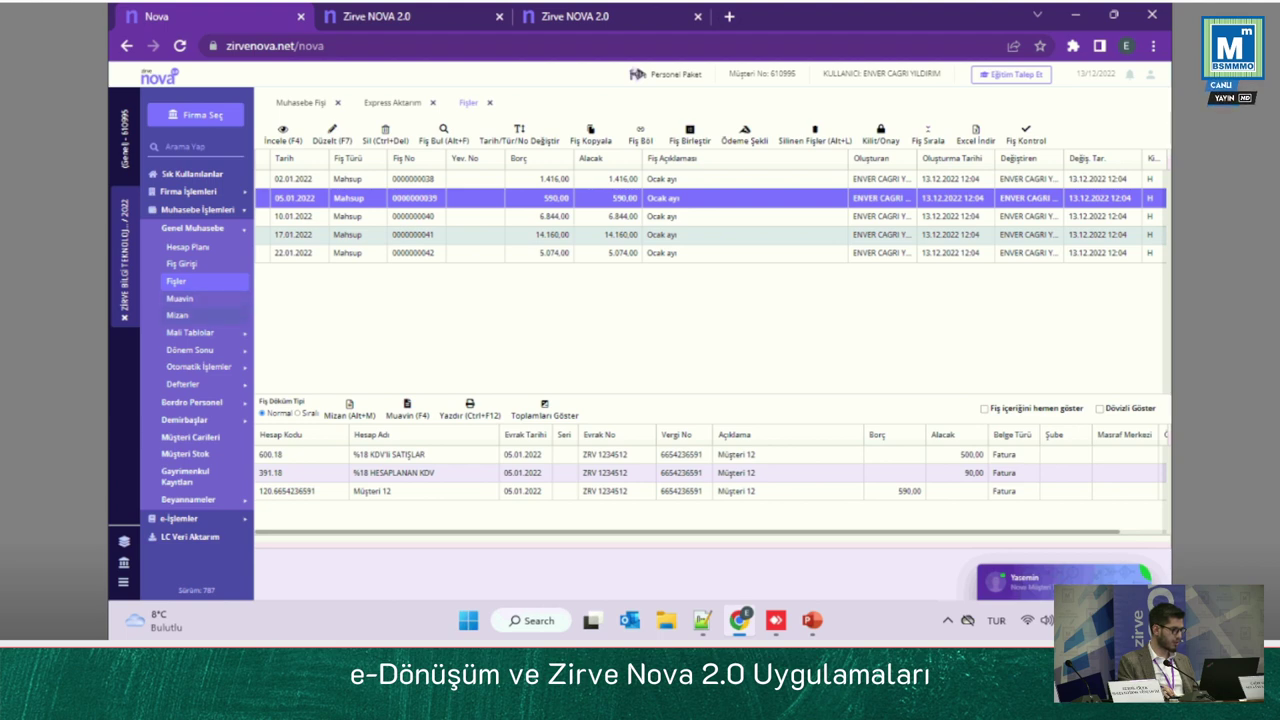
Step: From the trial balance (Mizan), drill down through the Müşteri 15 ledger to its 22.01.2022 accounting voucher
left_click(178, 316)
left_click(503, 257)
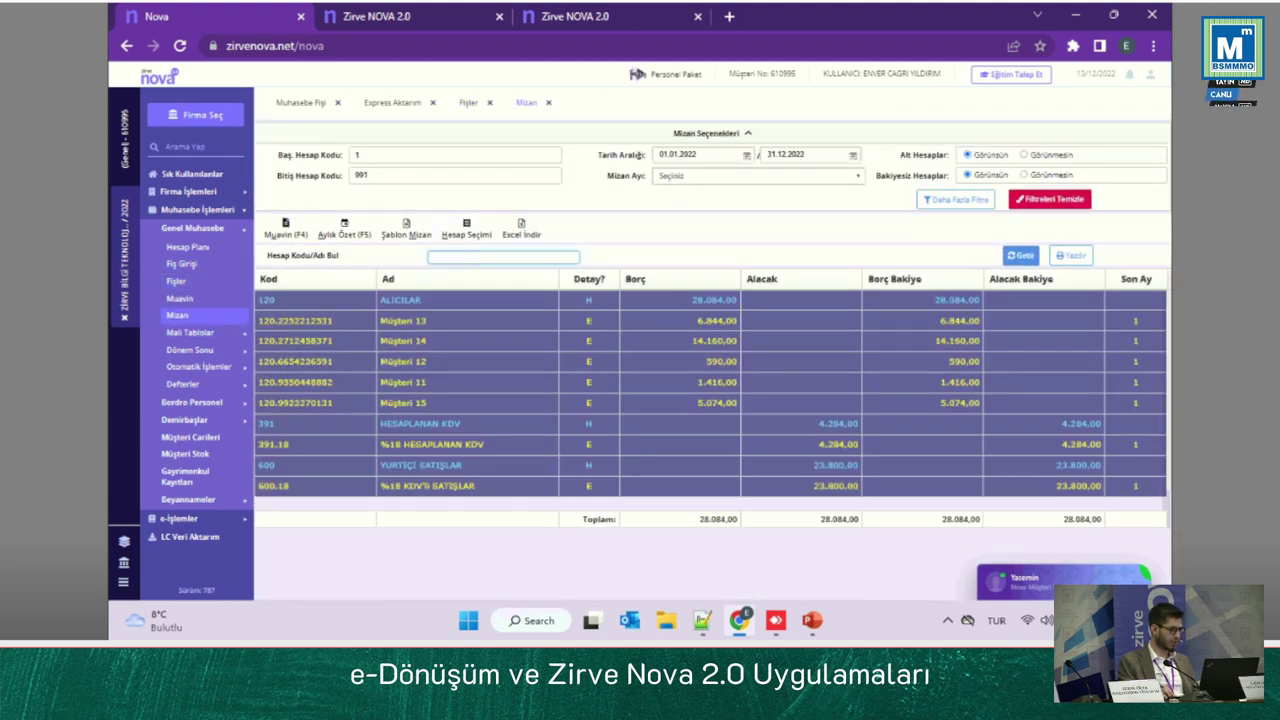
double_click(467, 403)
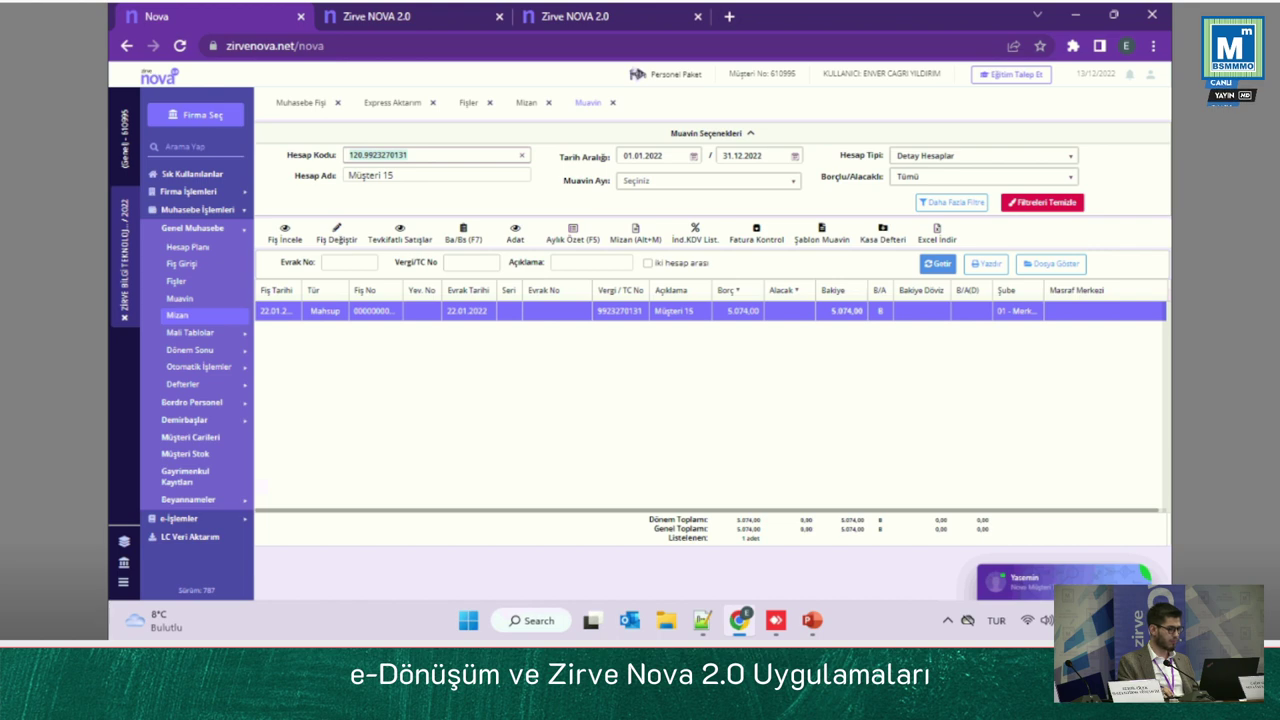
left_click(467, 311)
double_click(467, 311)
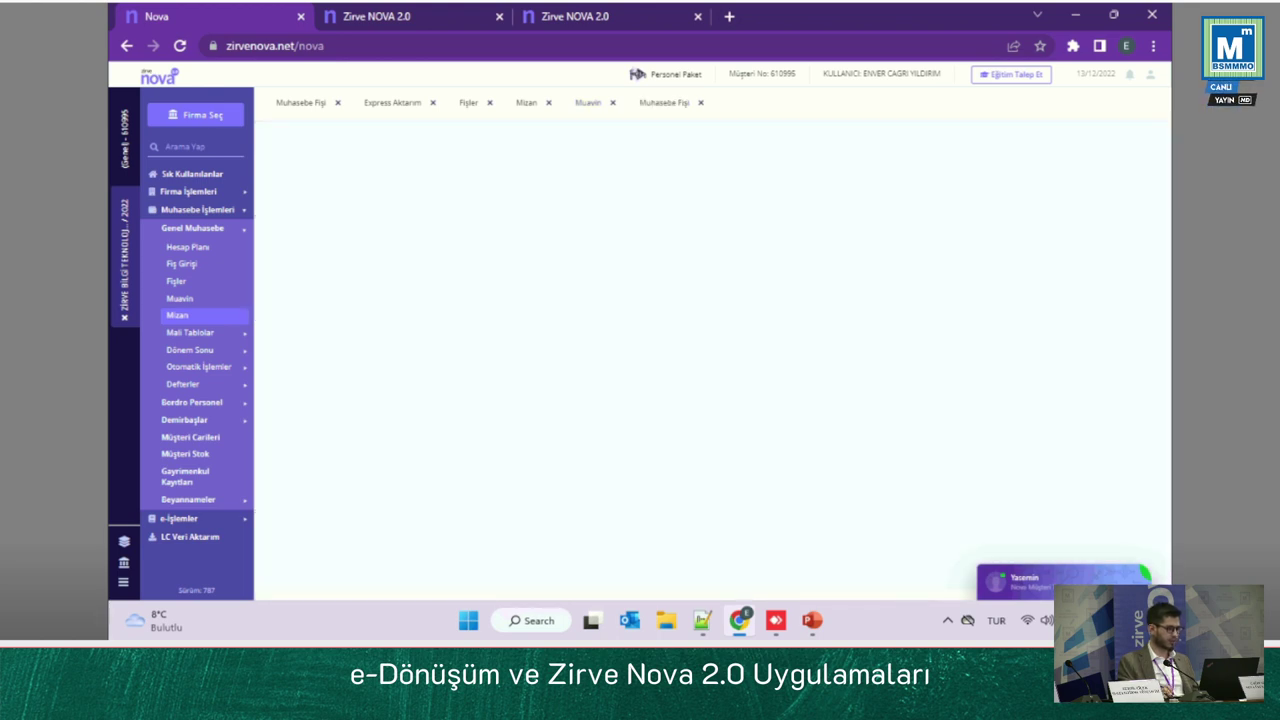
key("Return")
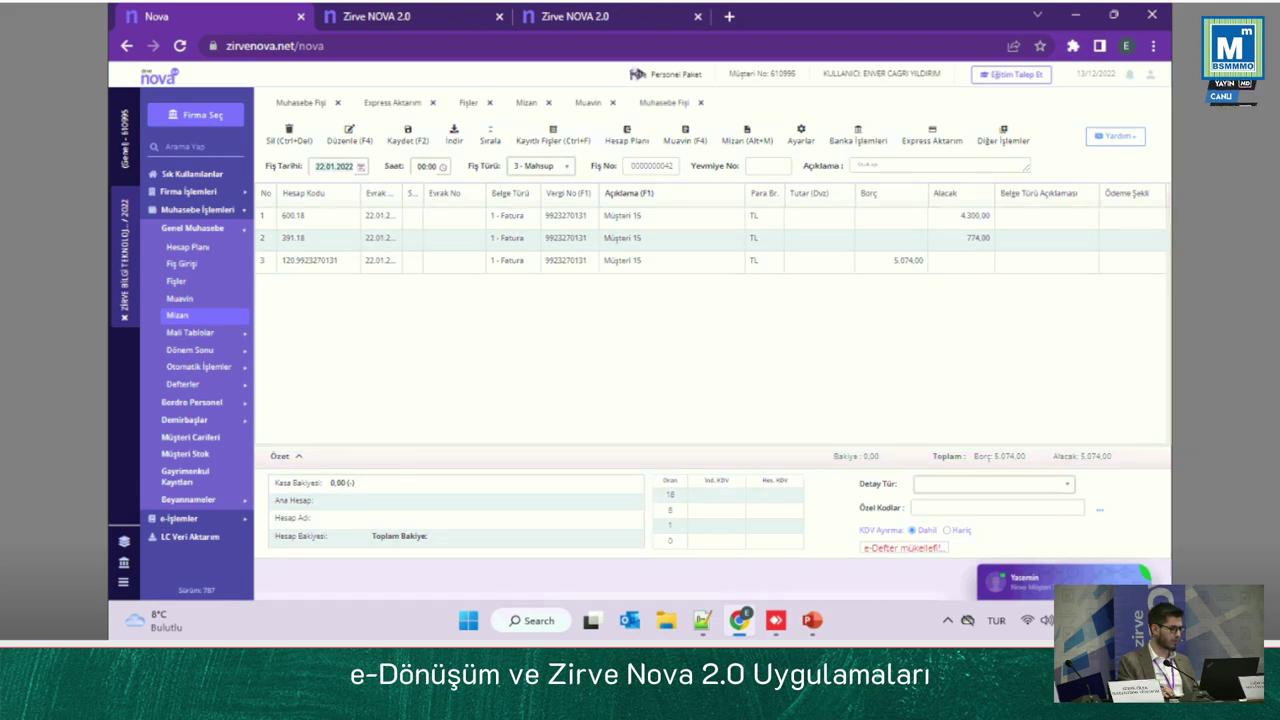
key("Escape")
Step: Review the open Mizan, Fişler, Express Aktarım, Muavin and Muhasebe Fişi pages, ending on the Müşteri 15 voucher
left_click(526, 103)
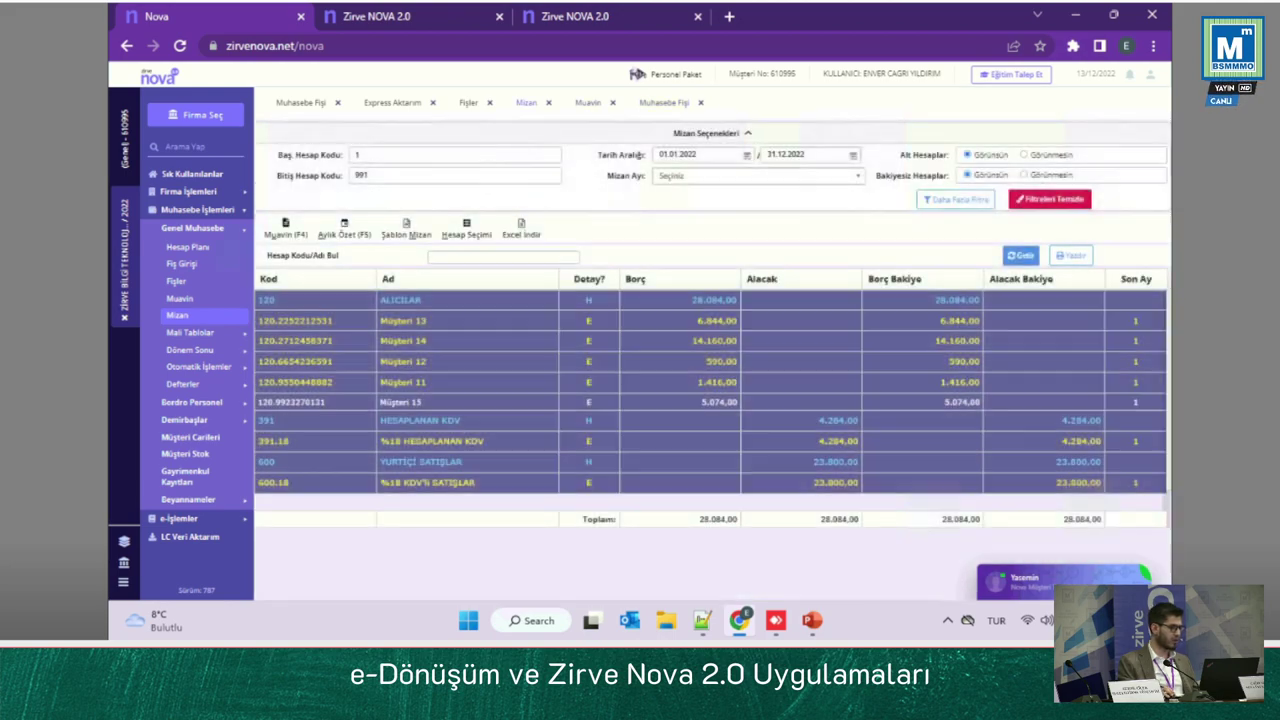
left_click(468, 103)
left_click(392, 103)
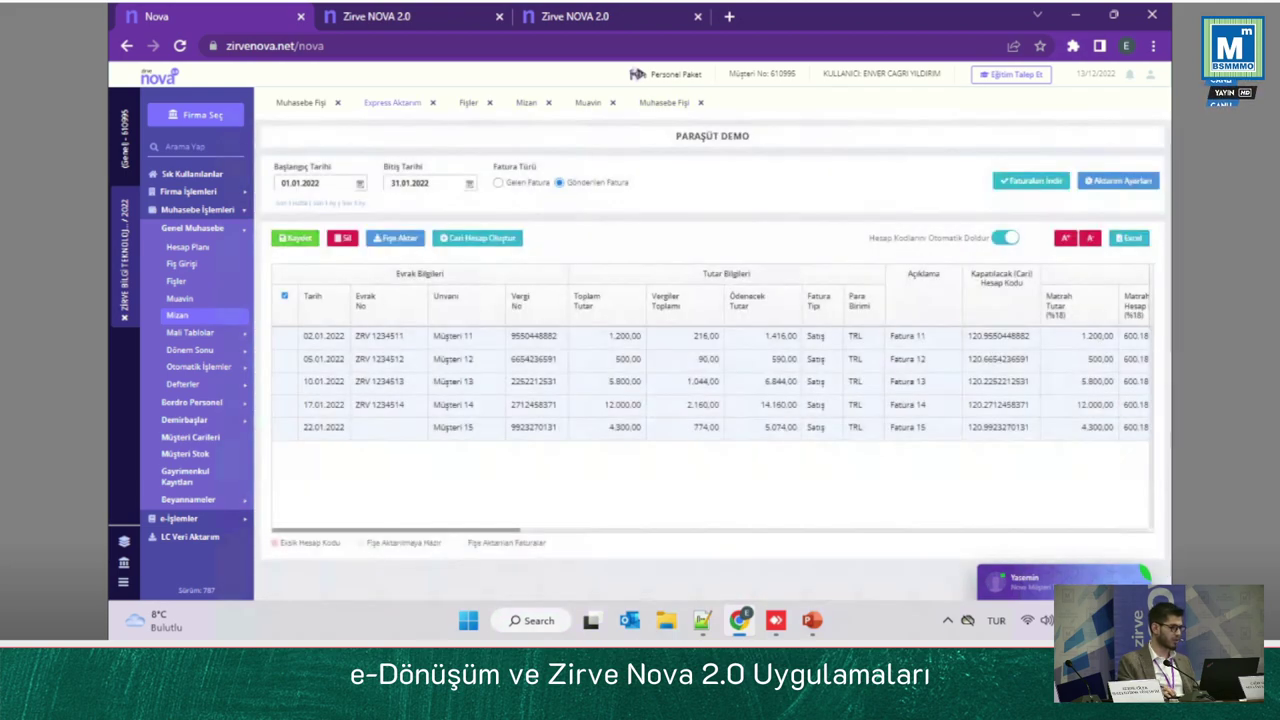
left_click(301, 103)
left_click(392, 103)
left_click(468, 103)
left_click(526, 103)
left_click(588, 103)
left_click(664, 103)
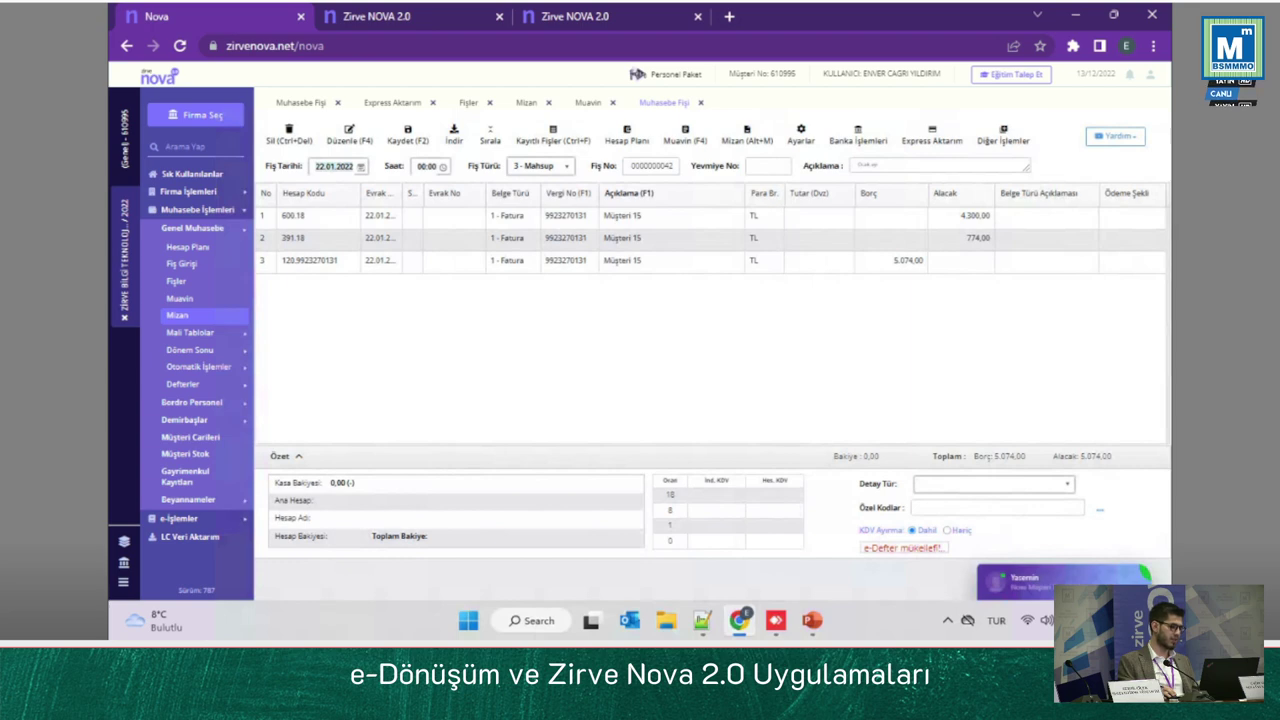
Step: Open the company Cemil AŞ for the year 2022 alongside the current one and dismiss the voucher shortcut list
left_click(196, 115)
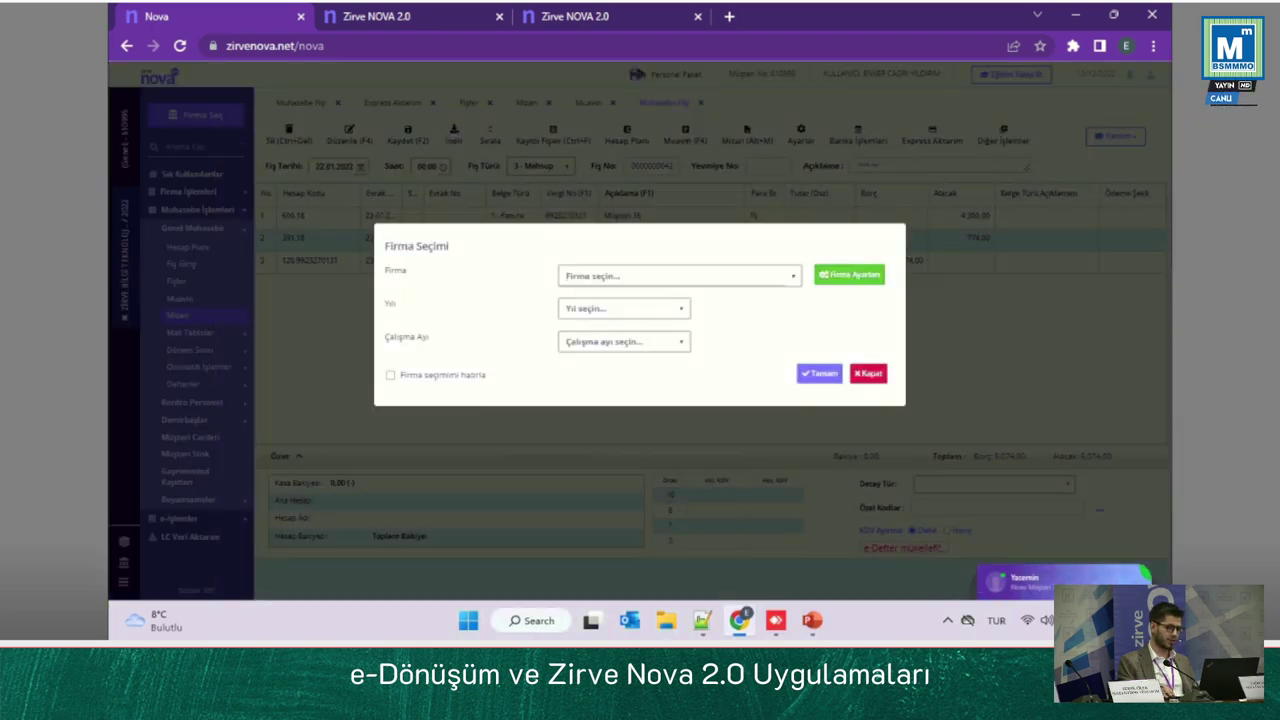
left_click(677, 276)
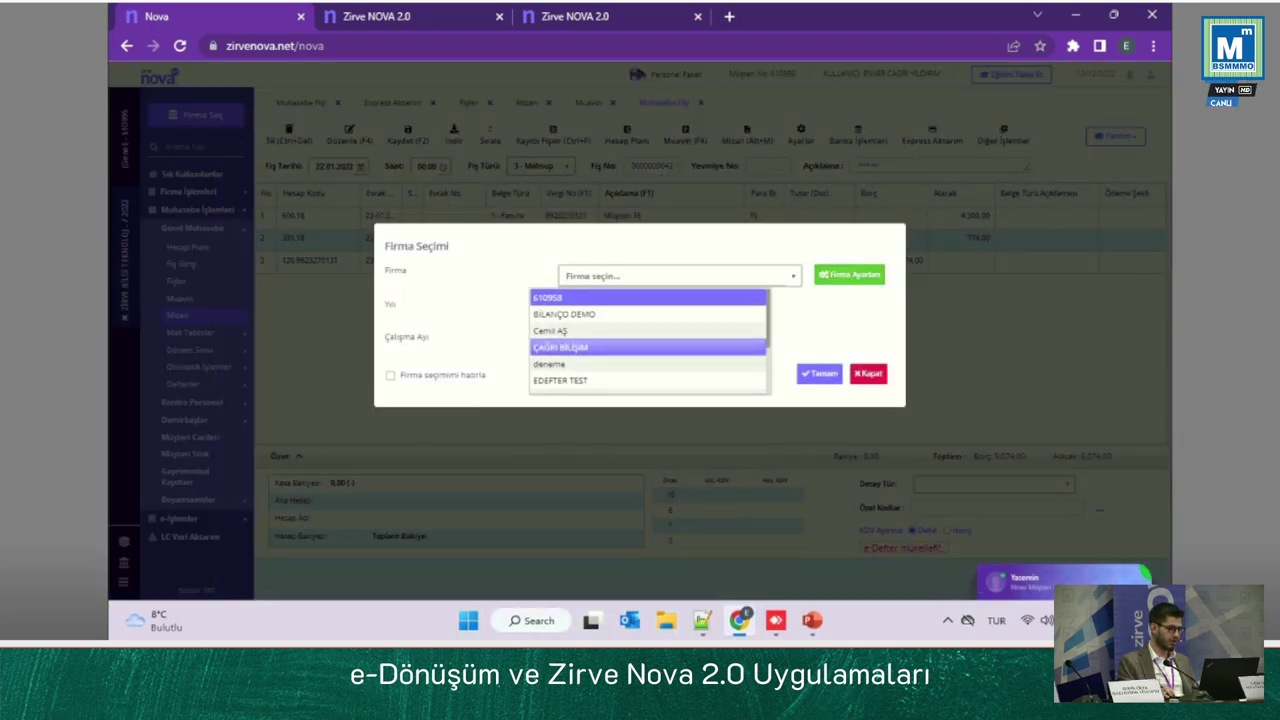
left_click(610, 331)
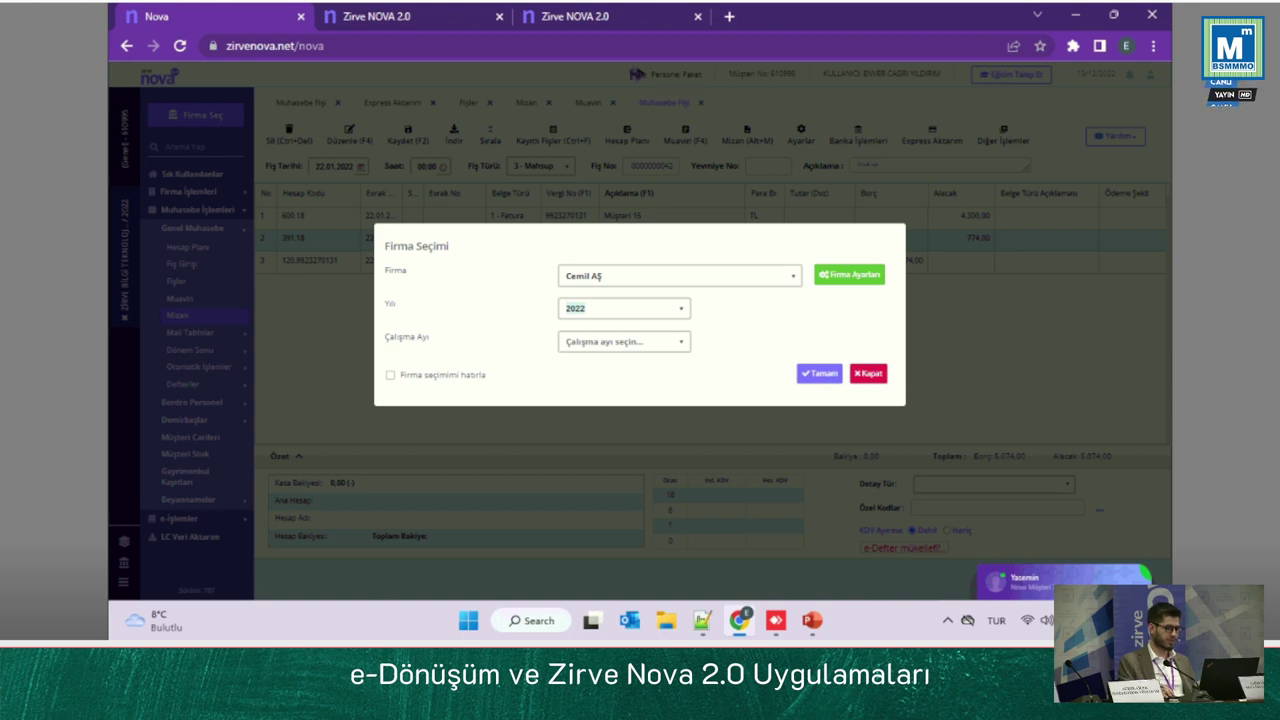
left_click(819, 373)
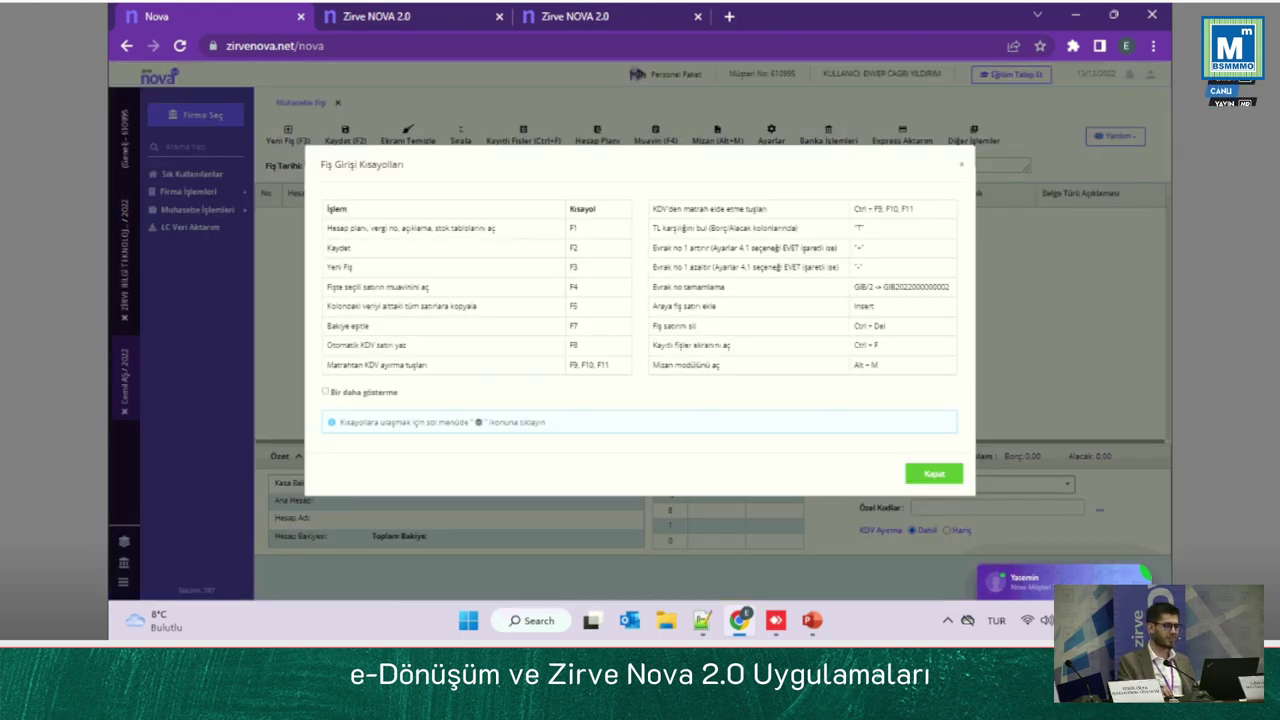
left_click(934, 474)
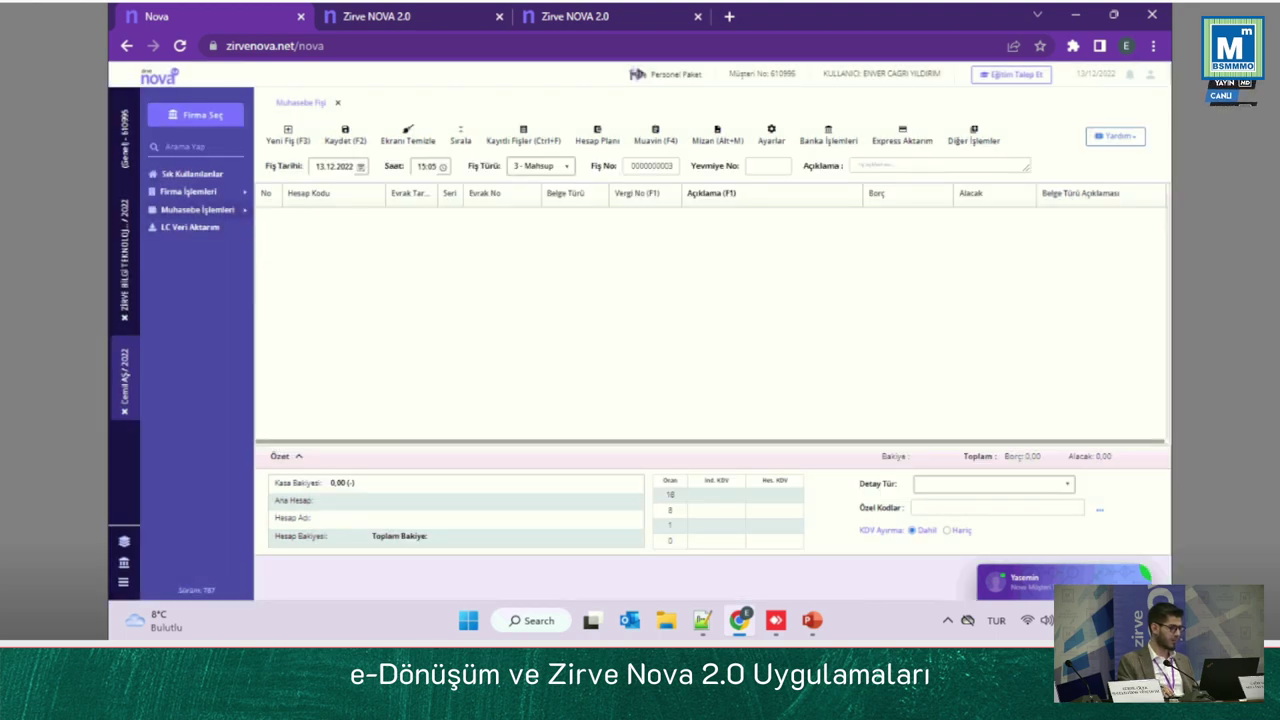
Step: Open ÇAĞRI BİLİŞİM for the year 2022 as a further company
left_click(196, 115)
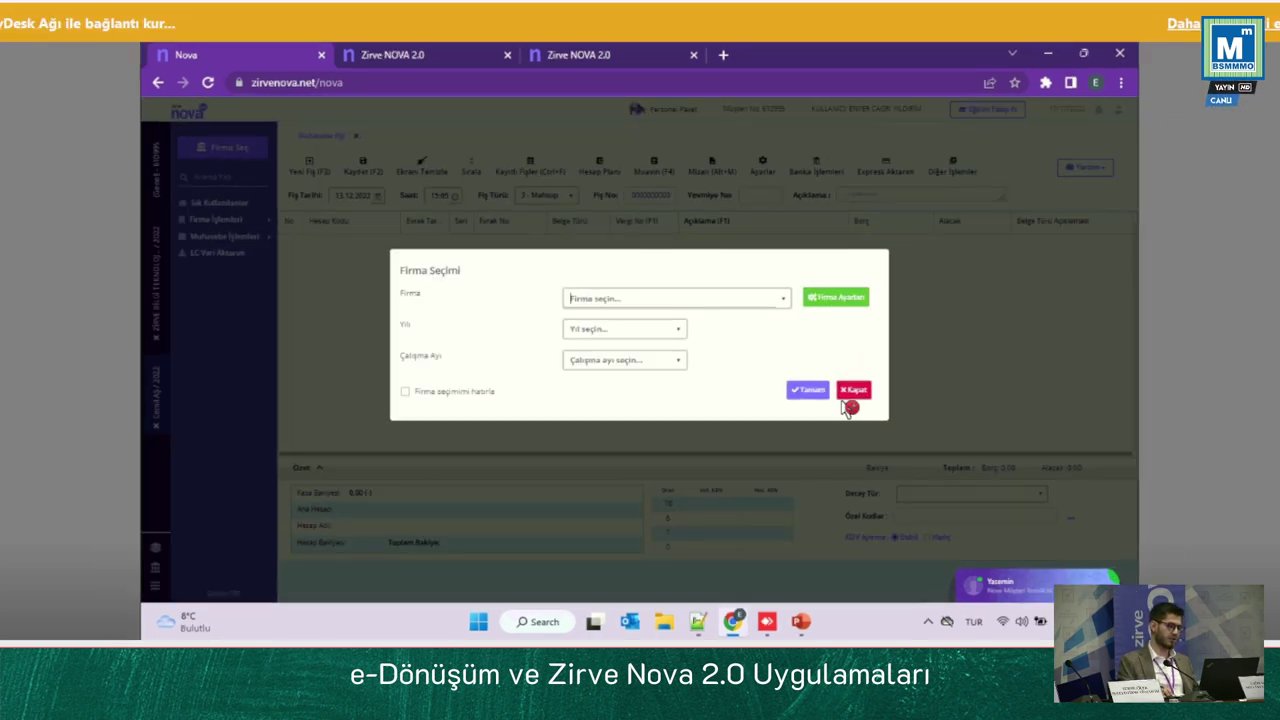
left_click(796, 277)
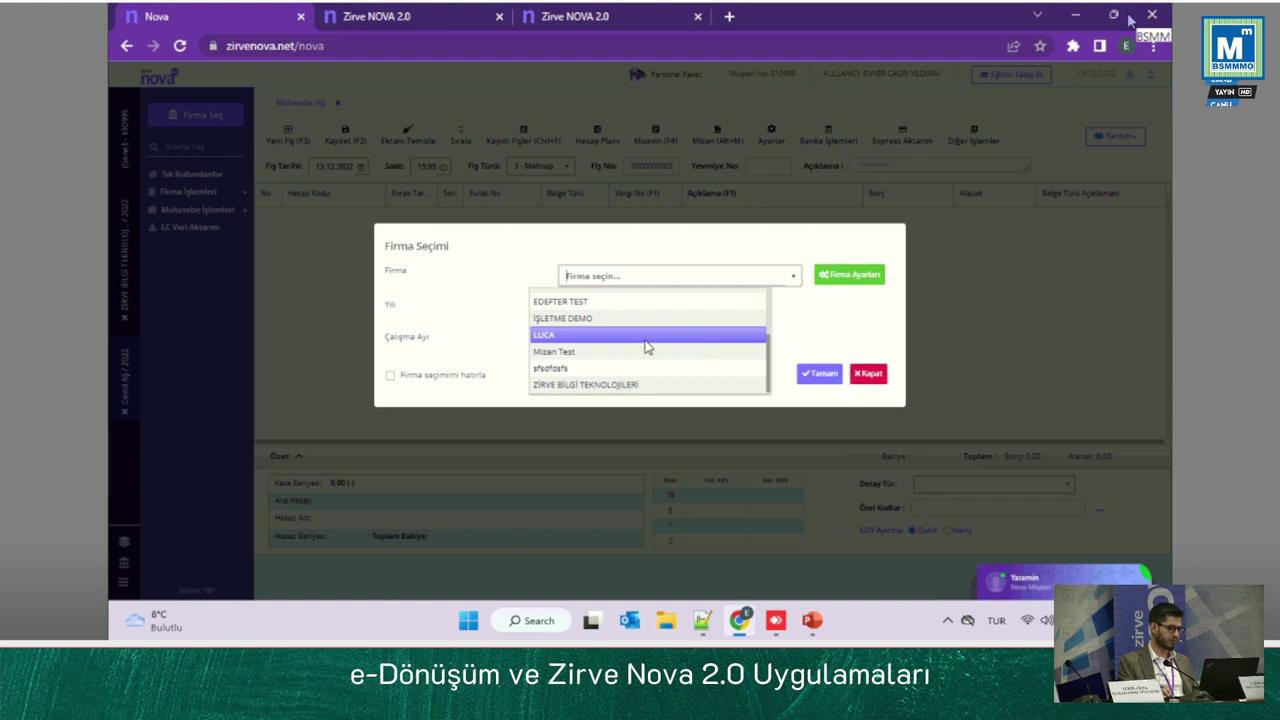
scroll(640, 355, "up", 3)
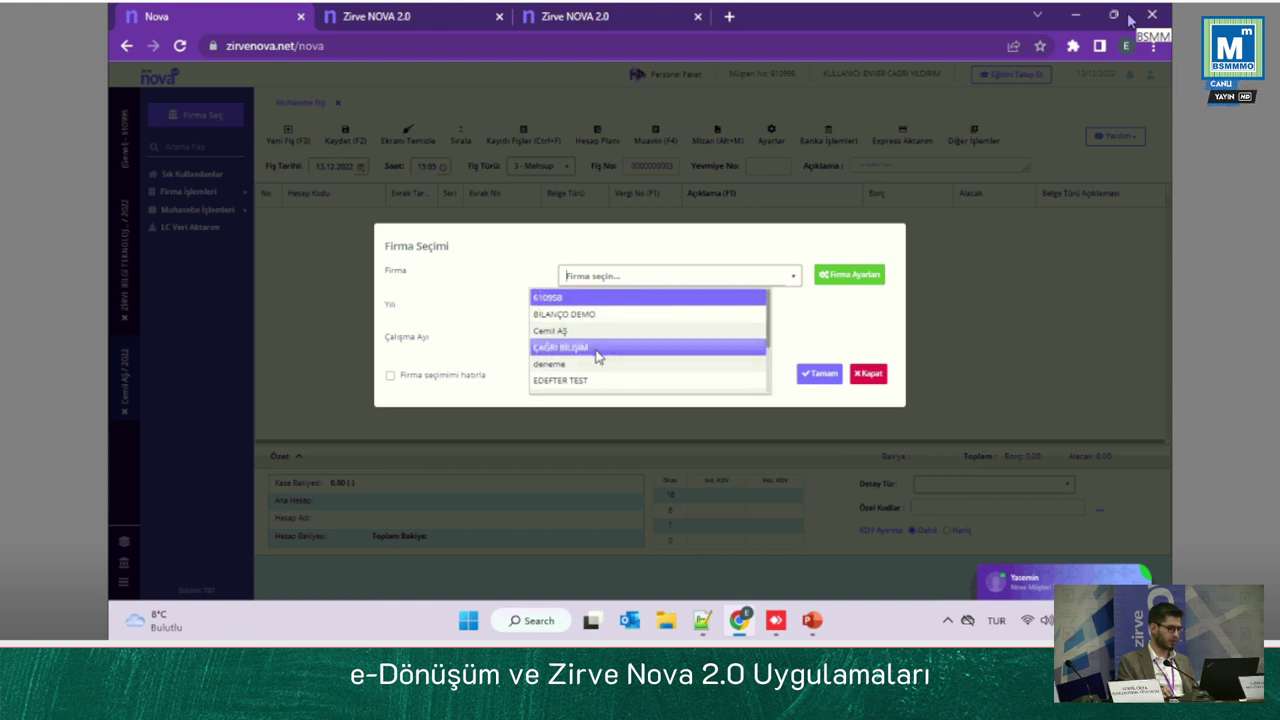
left_click(596, 350)
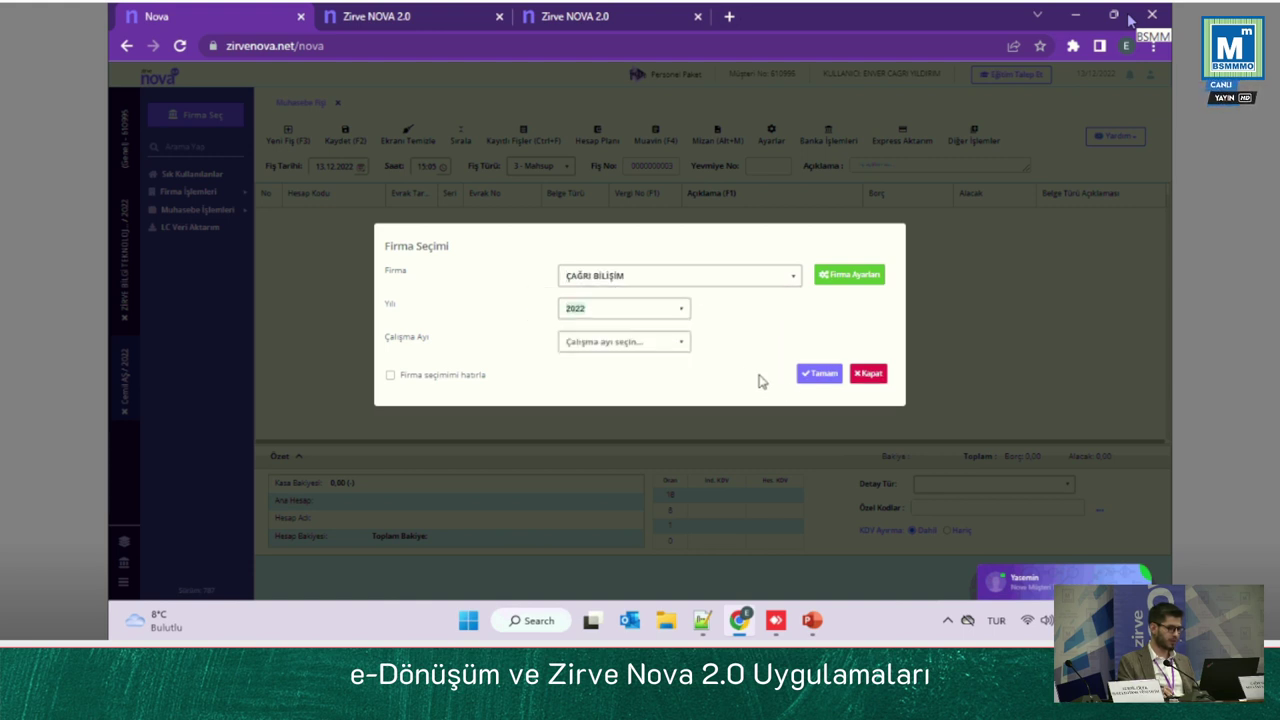
left_click(811, 377)
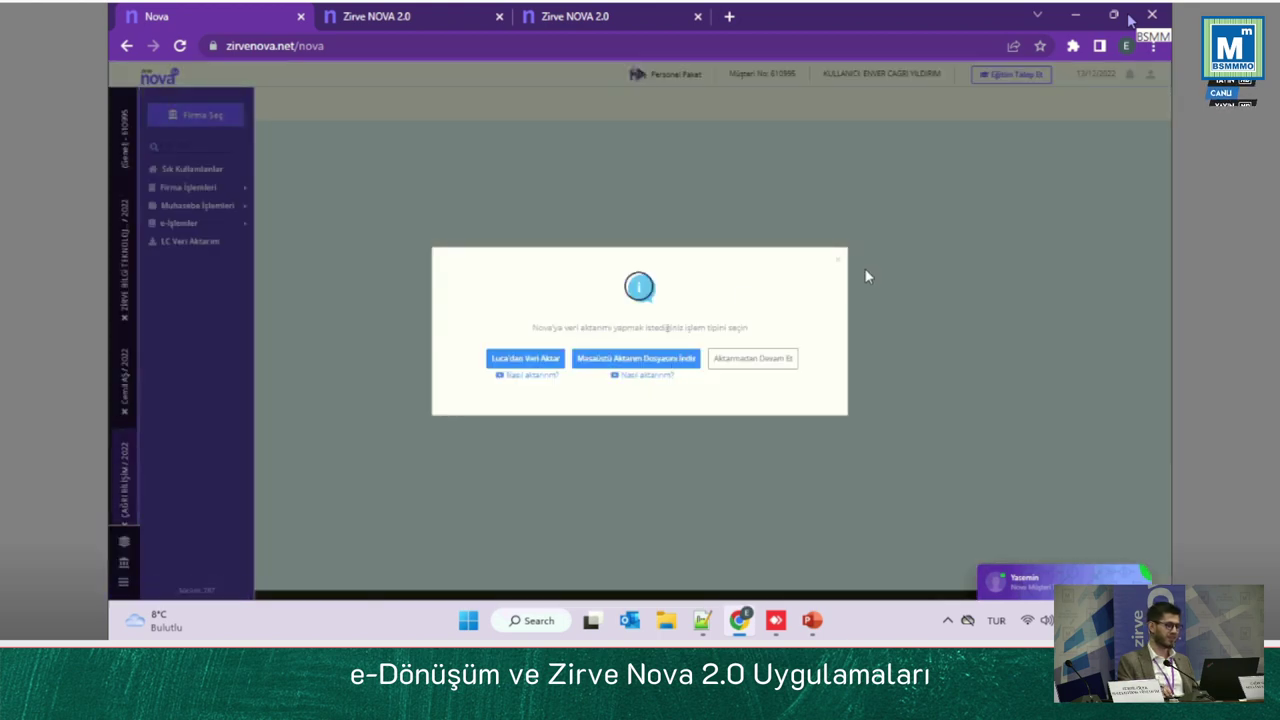
Step: Dismiss the data transfer prompt and shortcut list for ÇAĞRI BİLİŞİM, and switch through Cemil AŞ back to the ZİRVE BİLGİ company
left_click(838, 260)
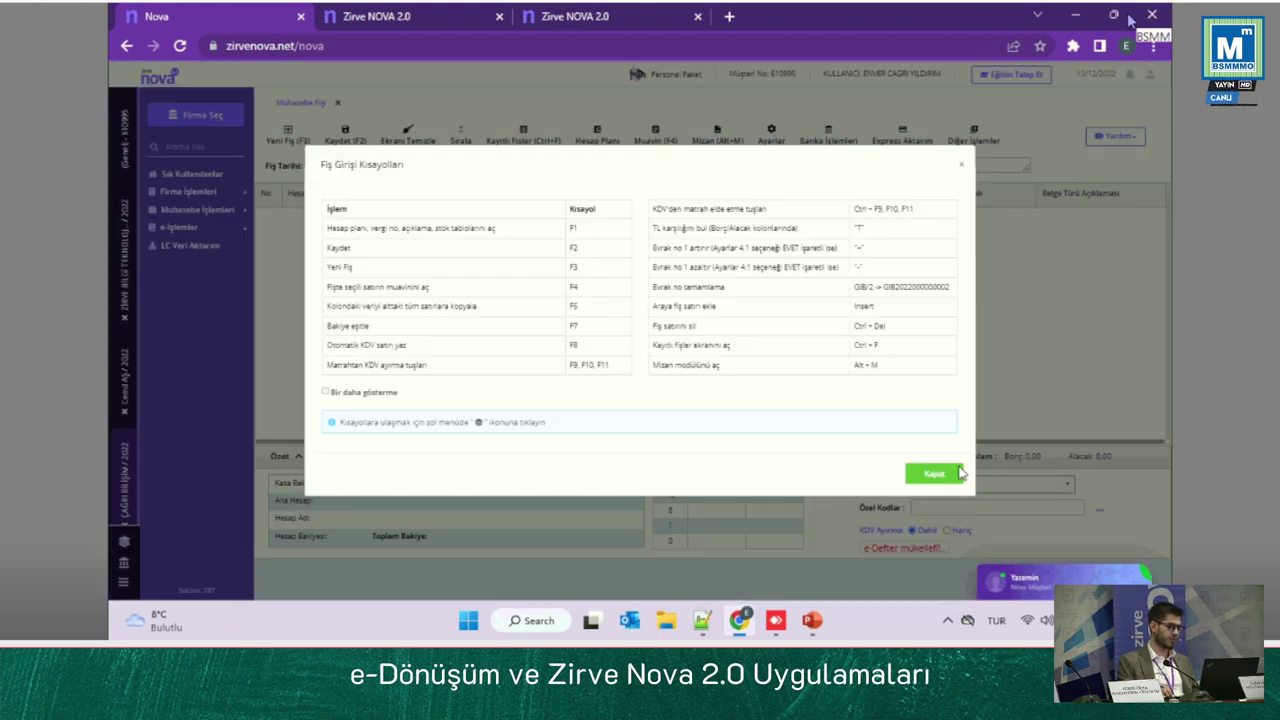
left_click(947, 478)
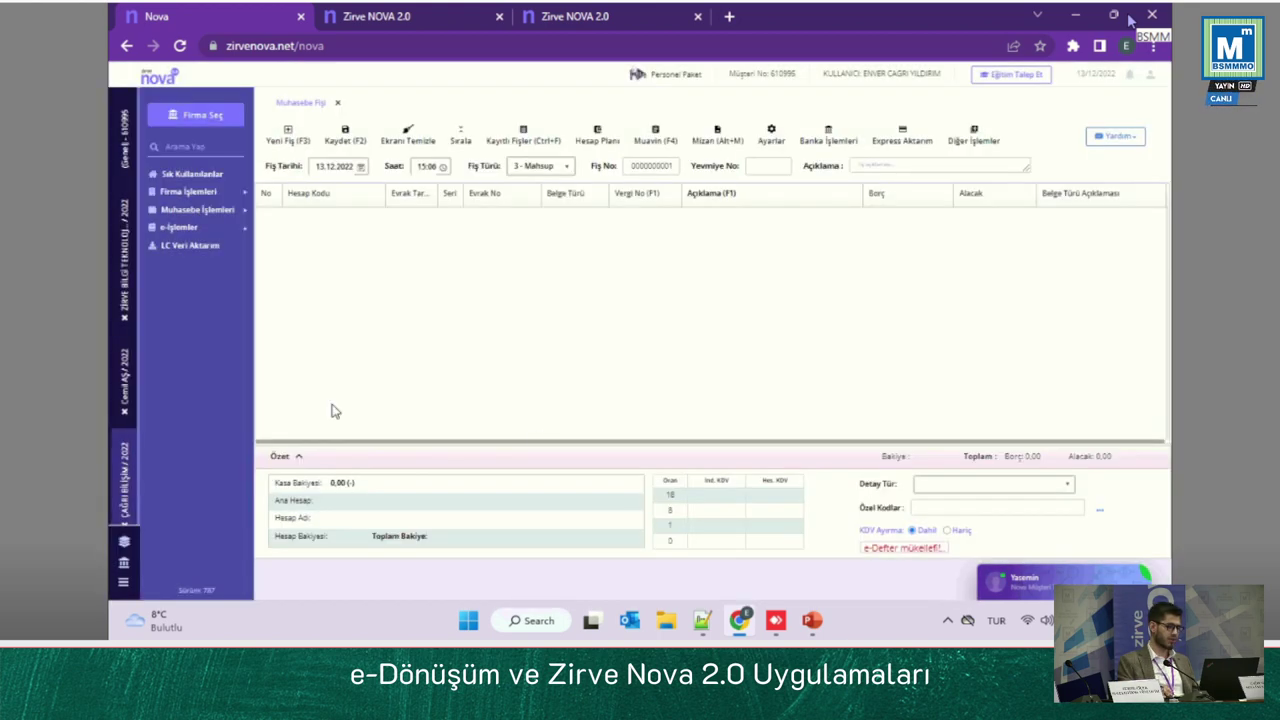
left_click(124, 378)
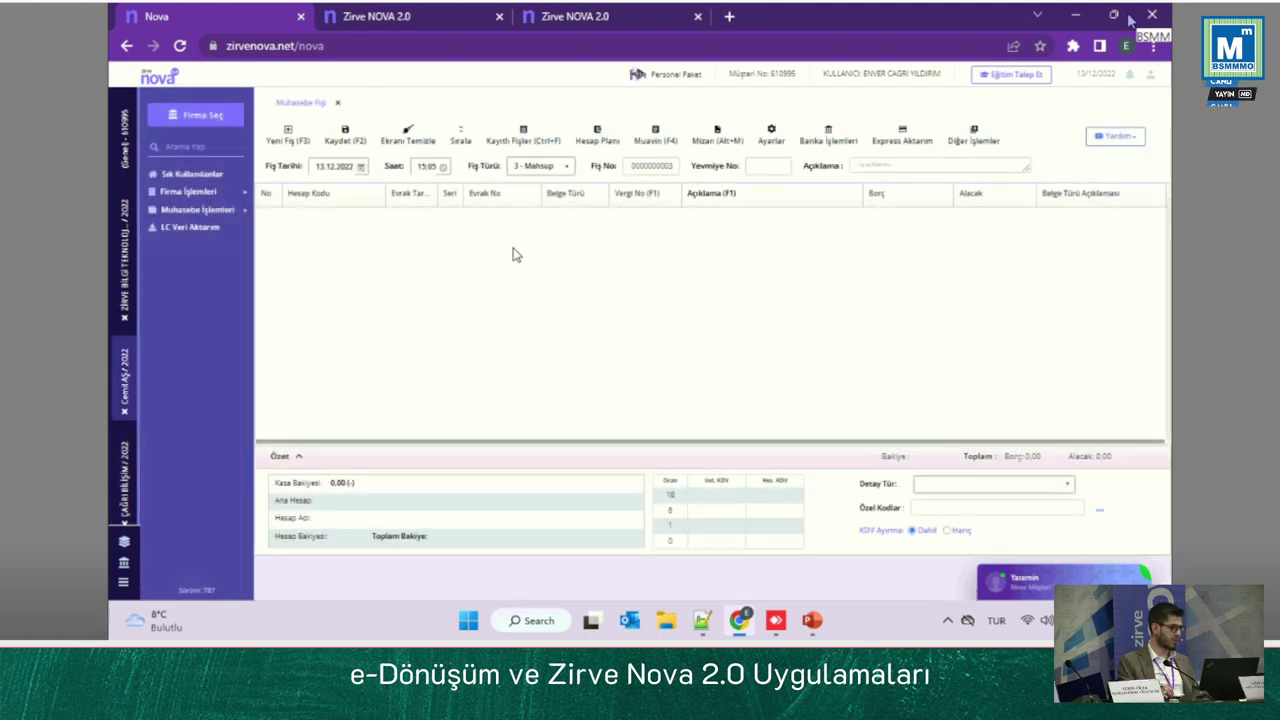
left_click(126, 262)
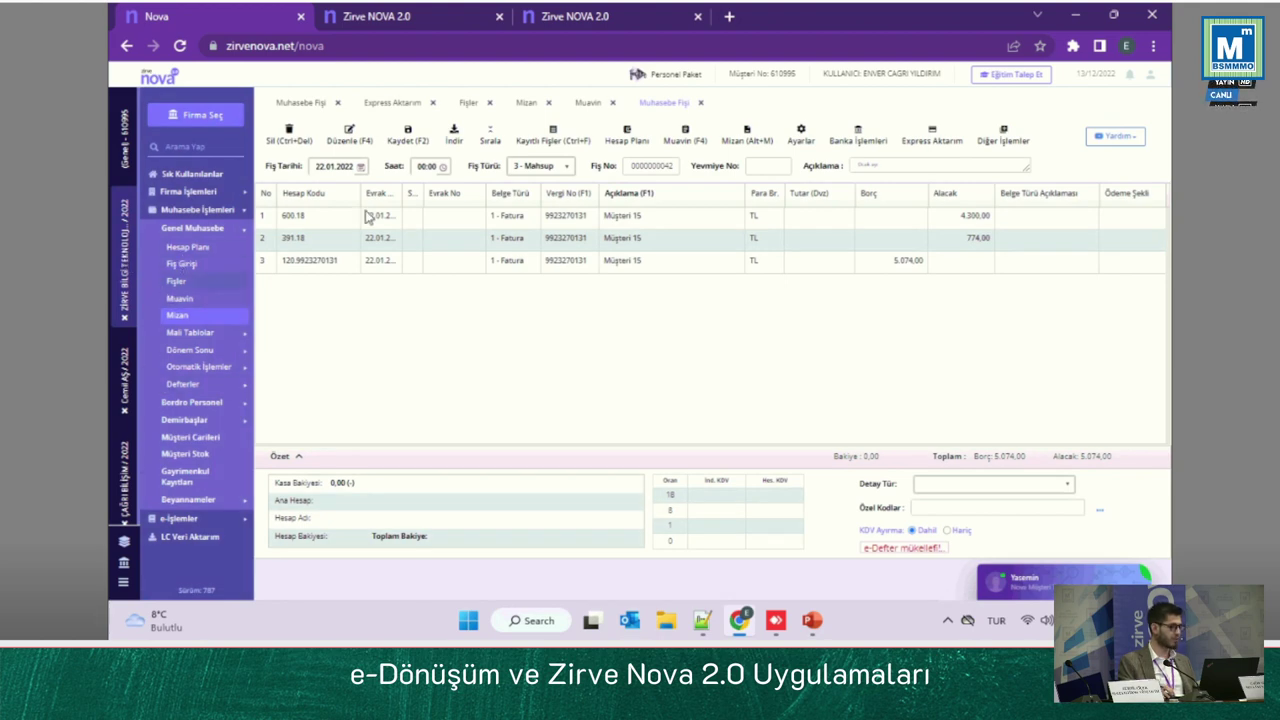
left_click(528, 104)
left_click(655, 104)
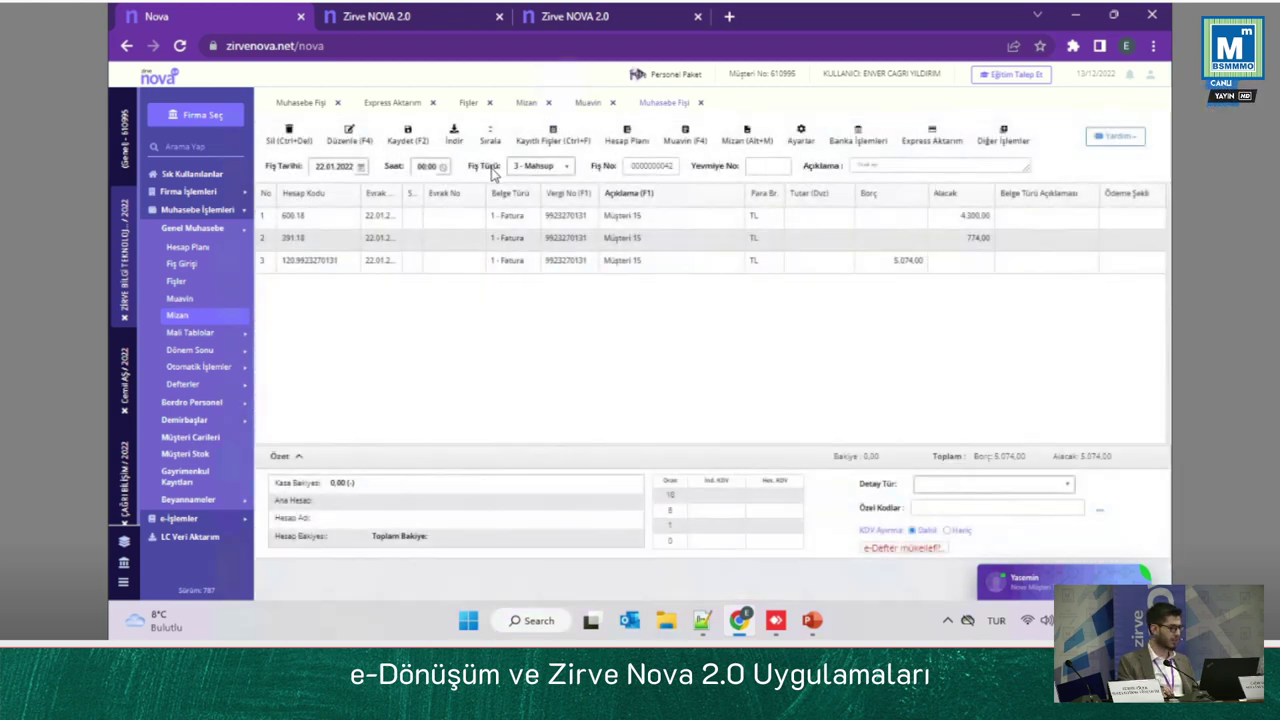
left_click(640, 238)
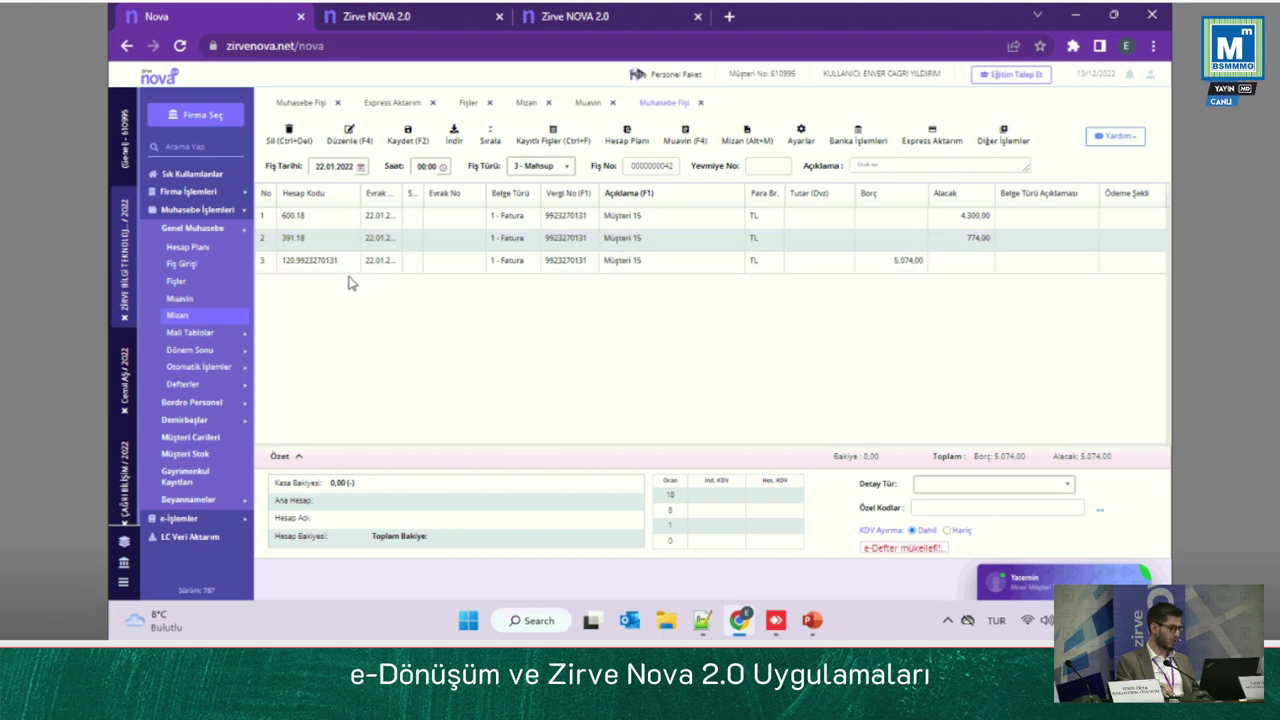
Step: Open the e-Defter İşlemleri page for the ZİRVE BİLGİ company for 2022
left_click(245, 519)
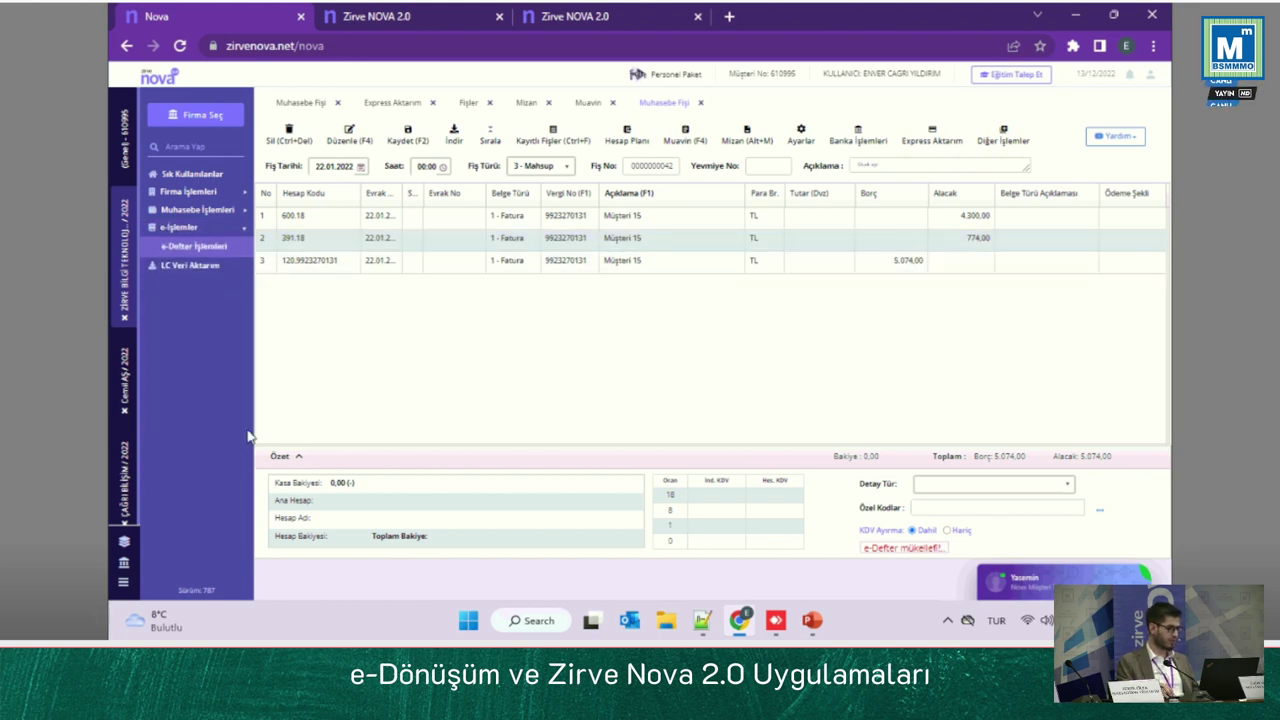
left_click(208, 251)
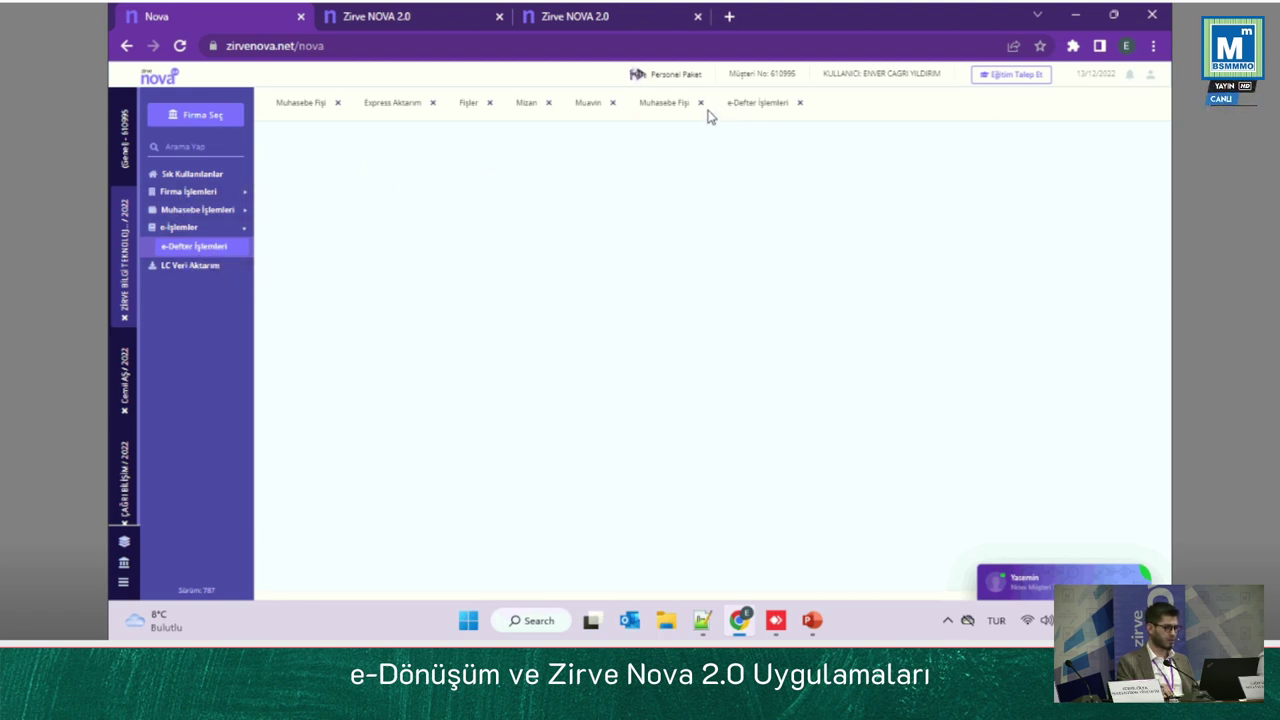
left_click(1037, 620)
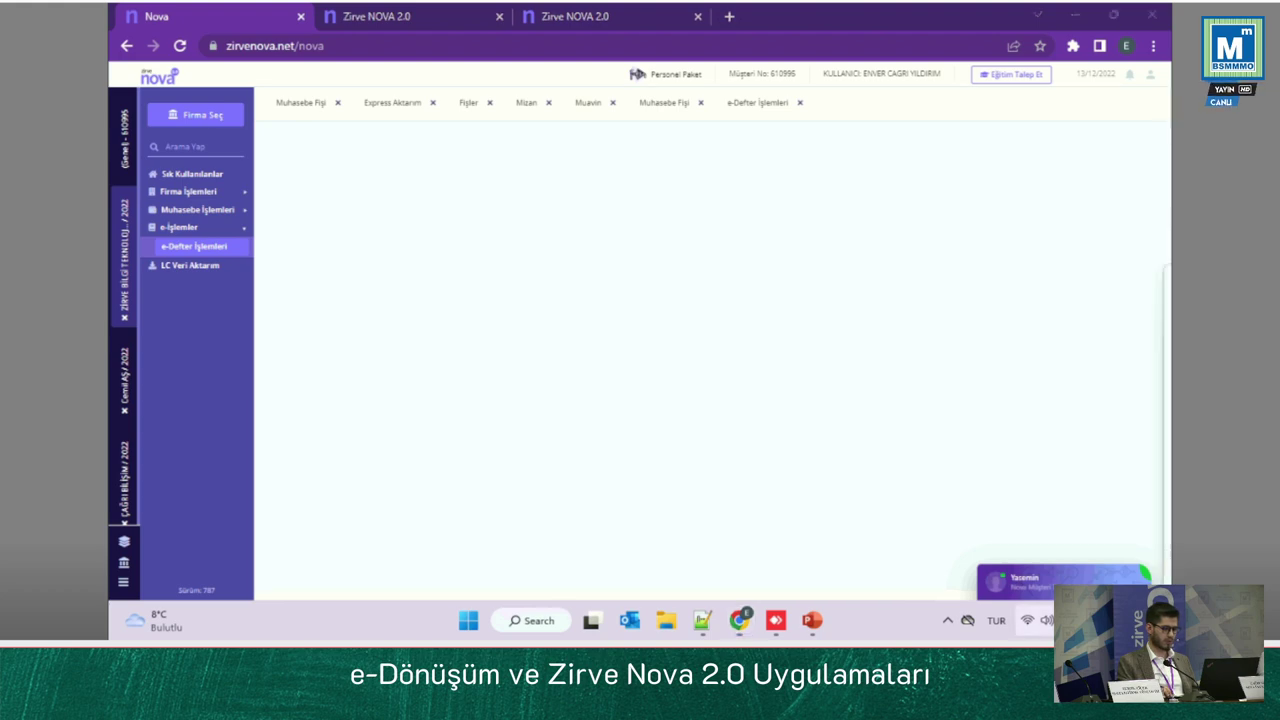
left_click(785, 403)
left_click(666, 106)
left_click(744, 110)
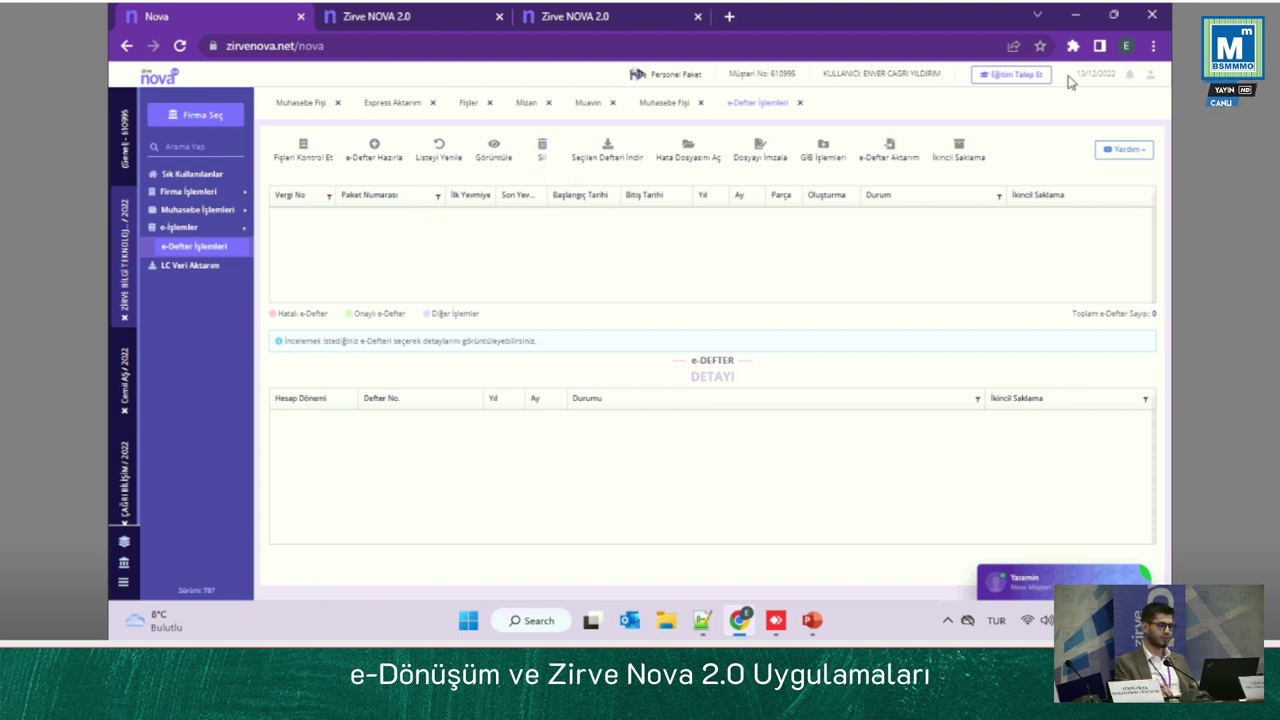
left_click(1078, 15)
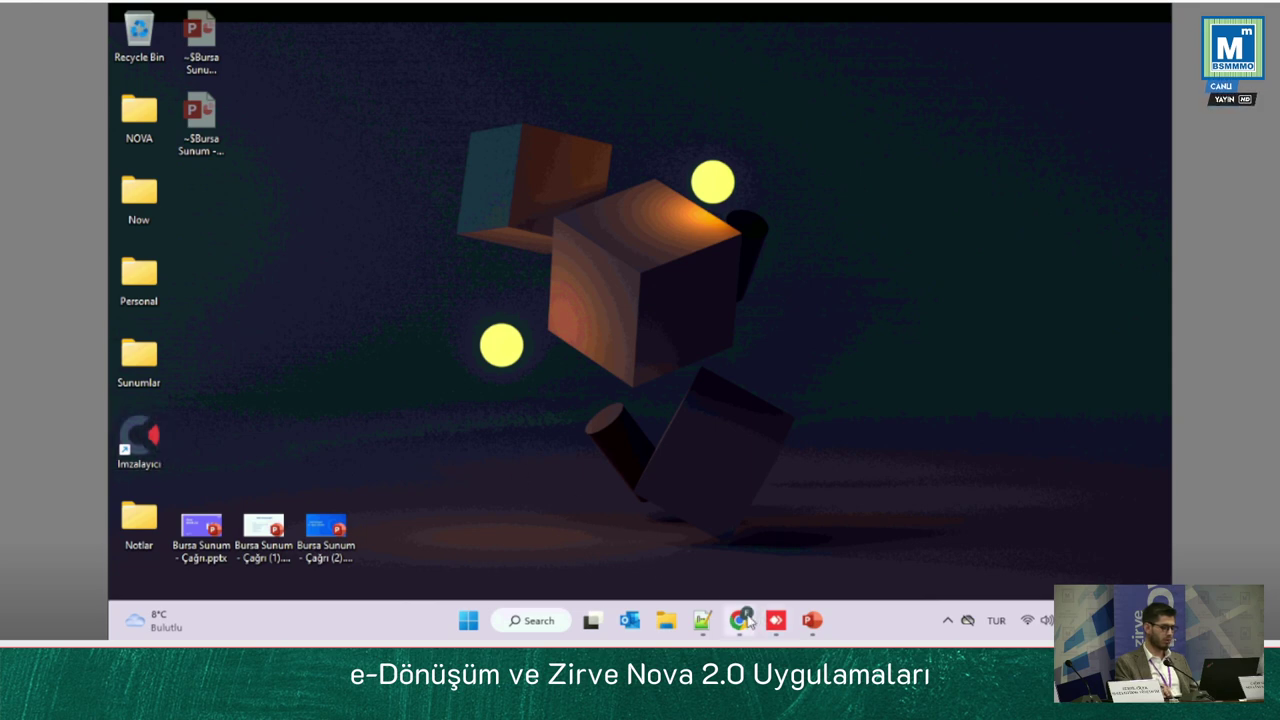
mouse_move(743, 622)
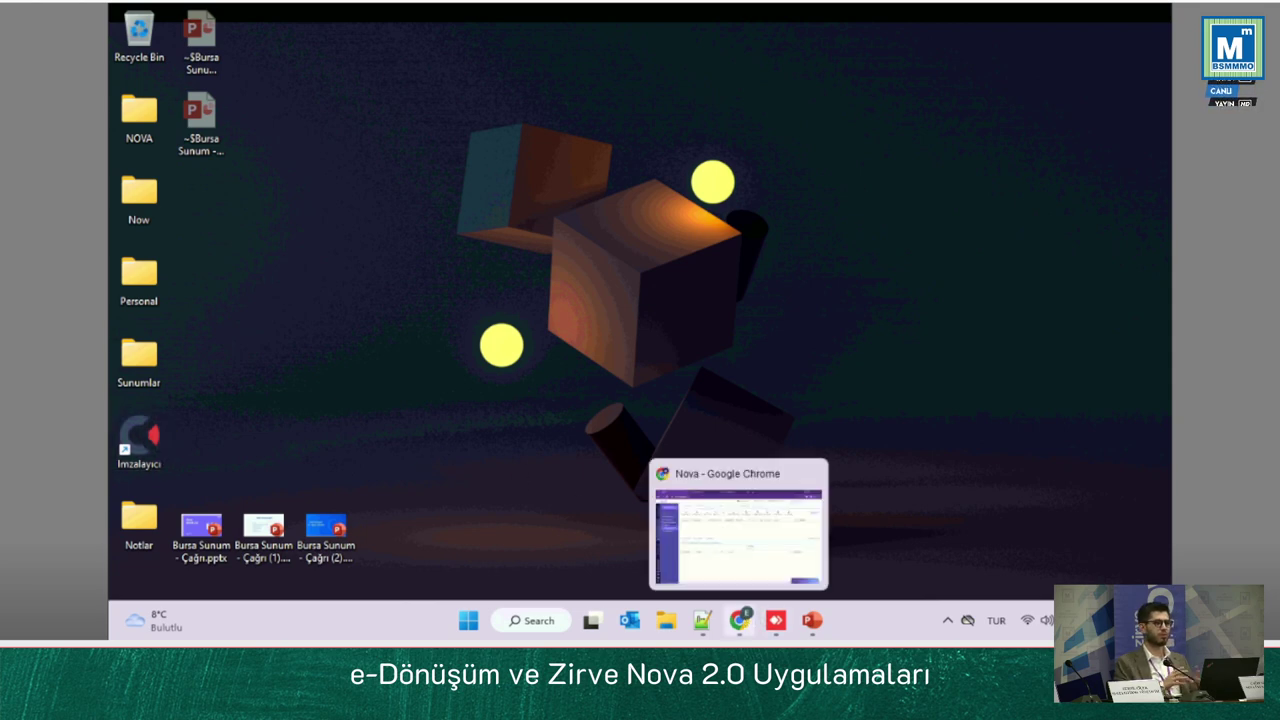
left_click(740, 620)
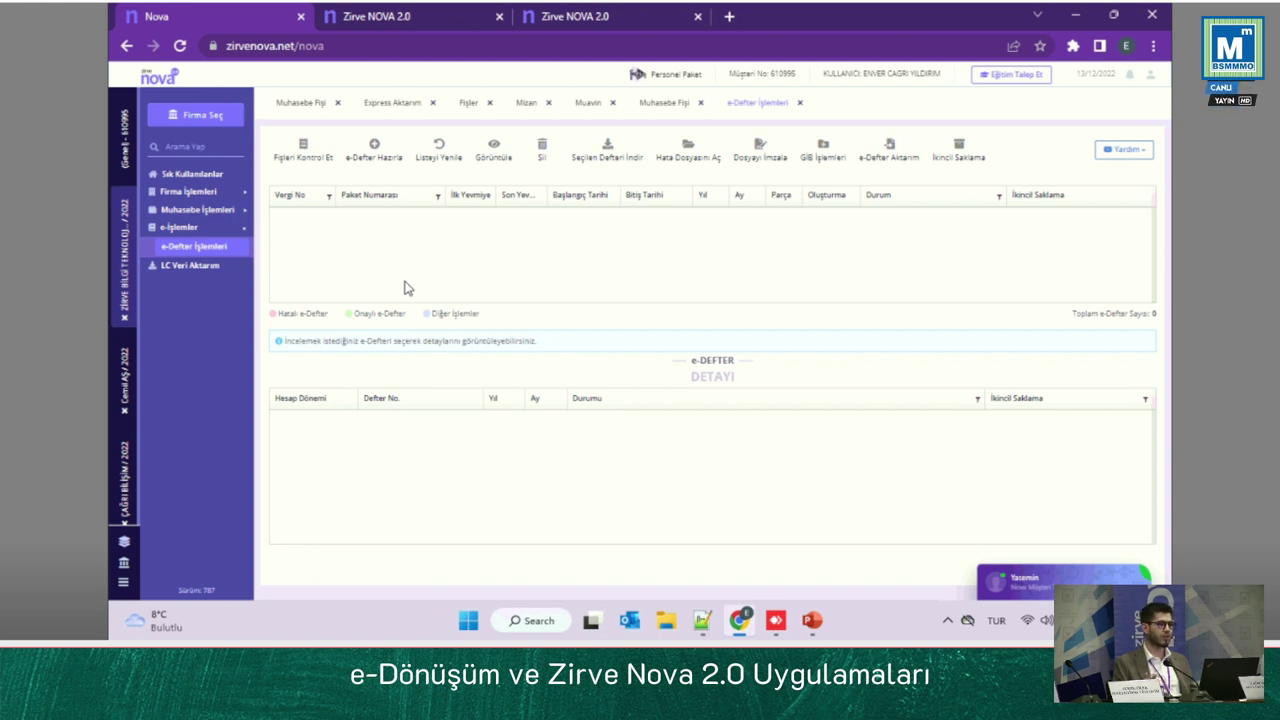
Step: Check the vouchers dated 01.01.2022 to 31.01.2022 for e-Defter compliance using Fişleri Kontrol Et
left_click(306, 163)
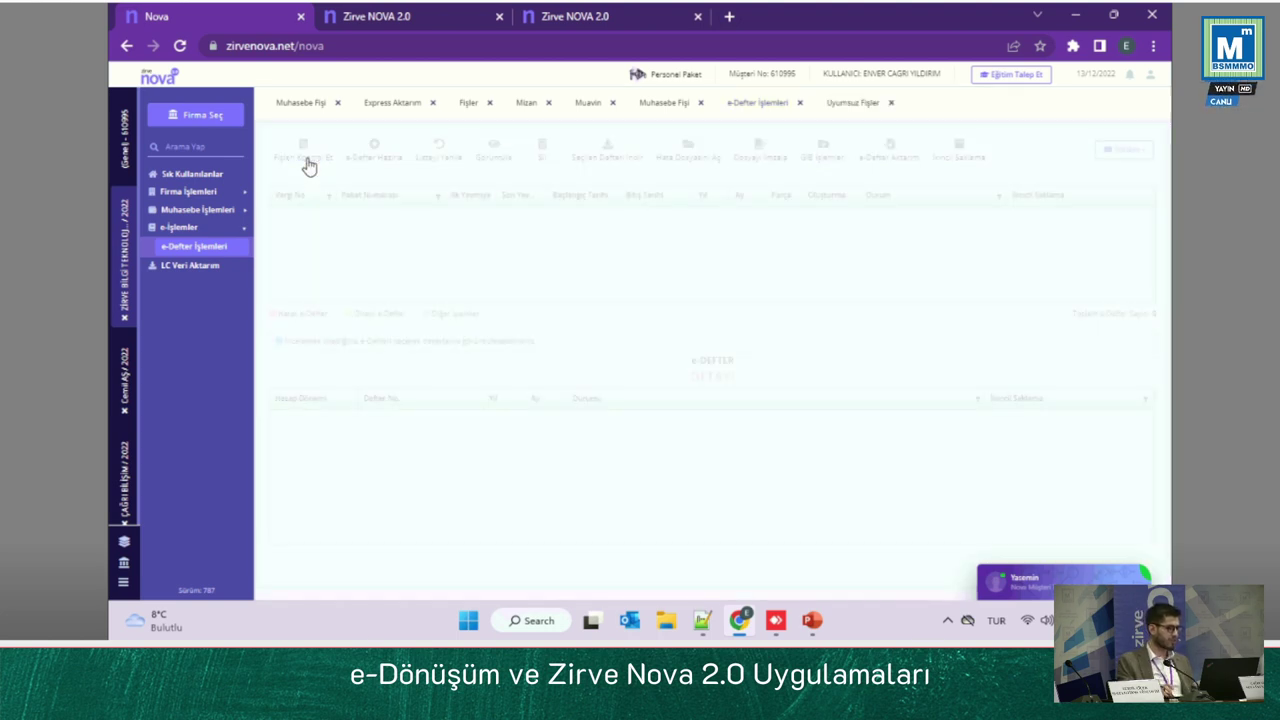
double_click(310, 157)
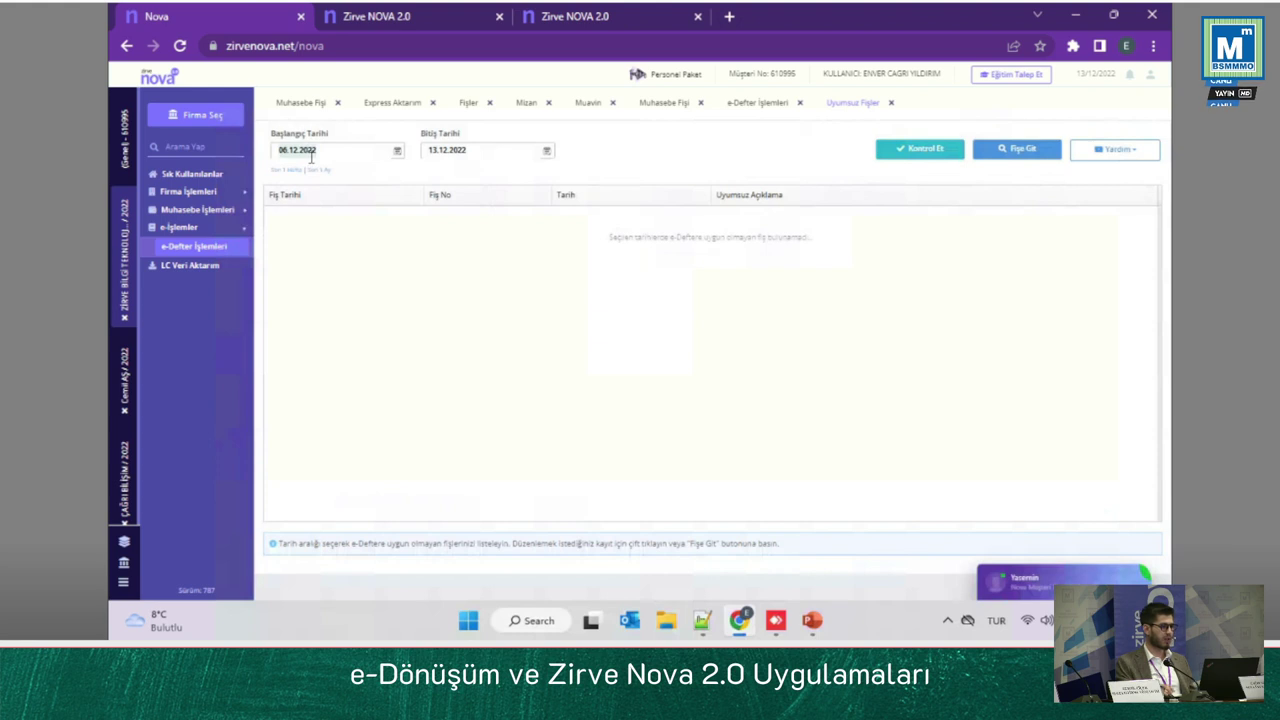
type("01.01.")
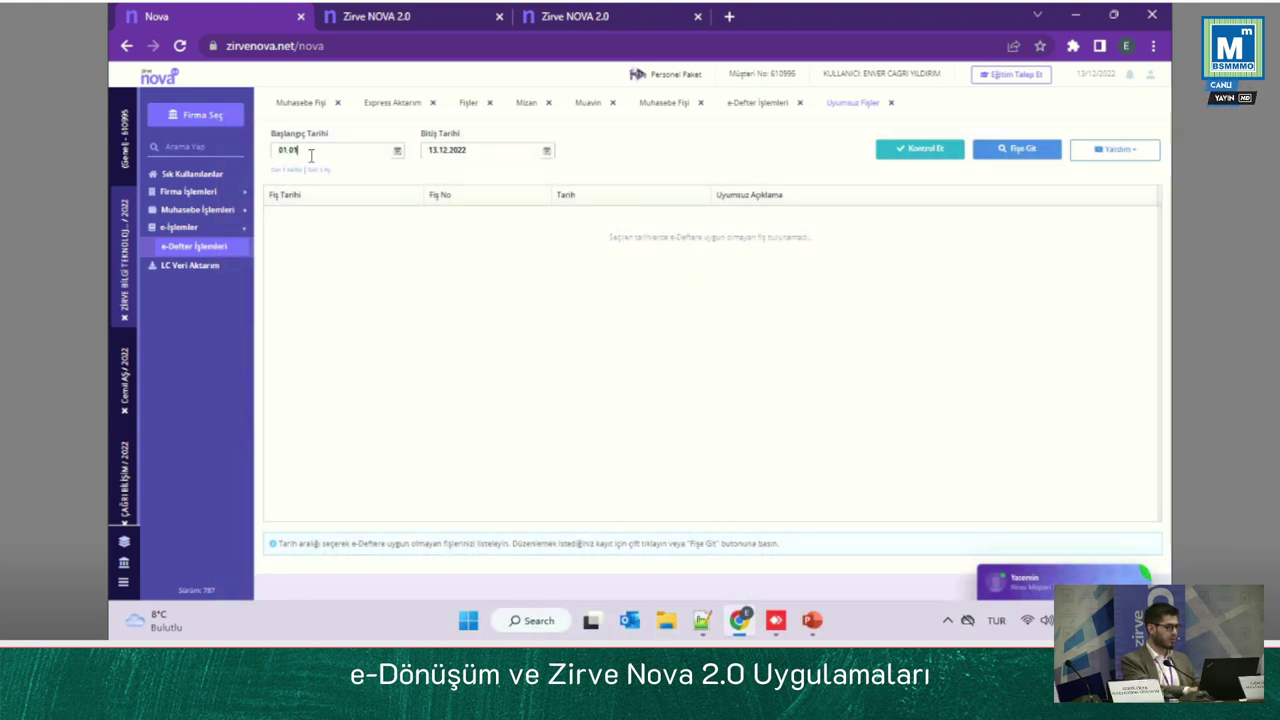
type("2022")
key("Tab")
type("3")
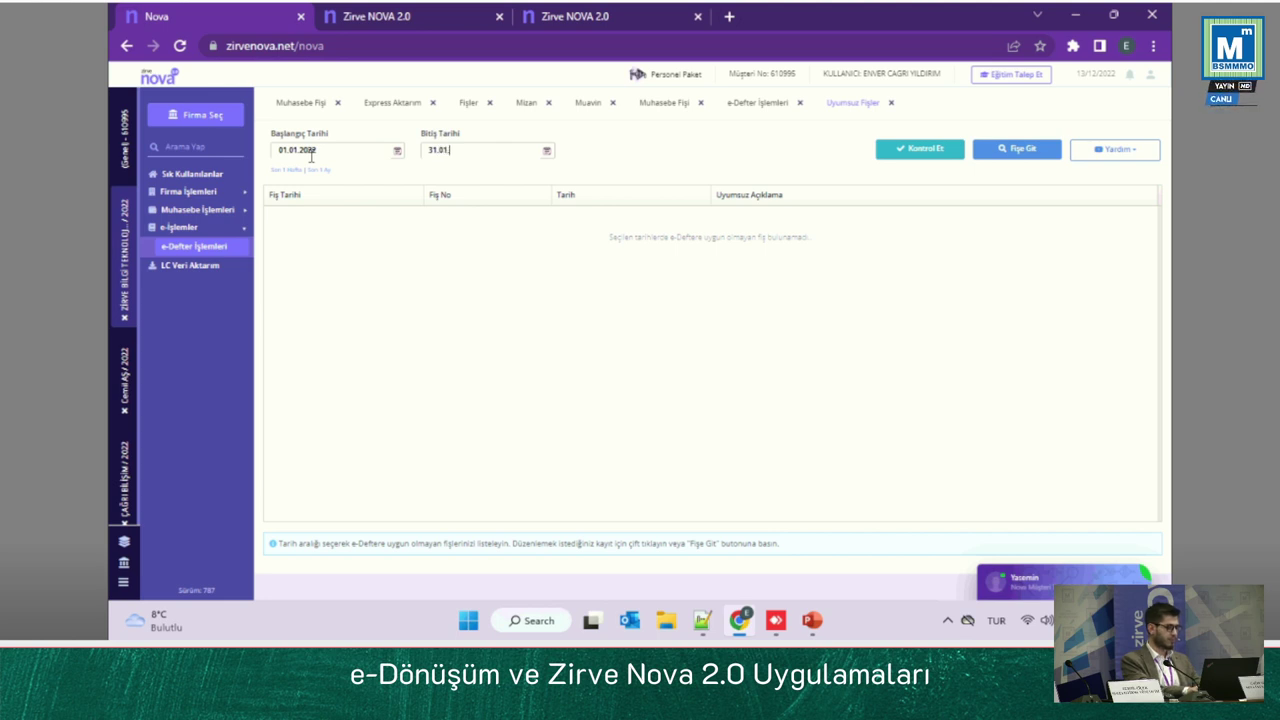
type("1.01.2022")
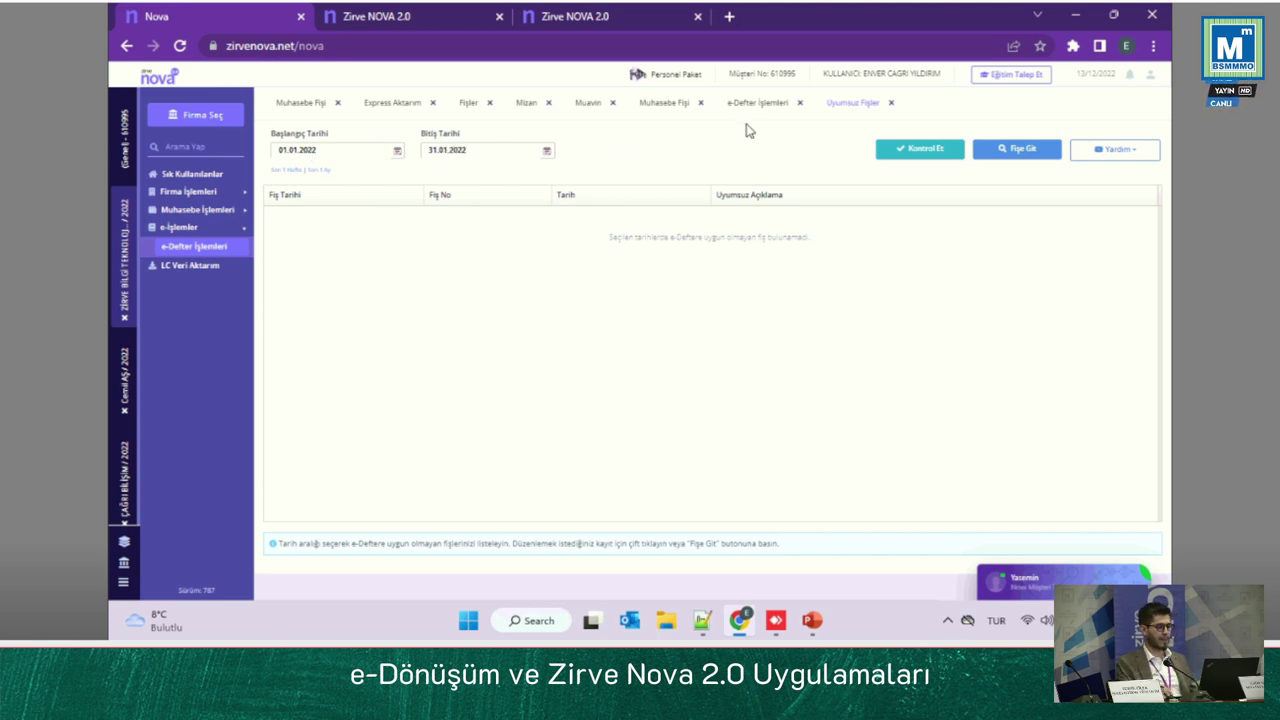
left_click(920, 150)
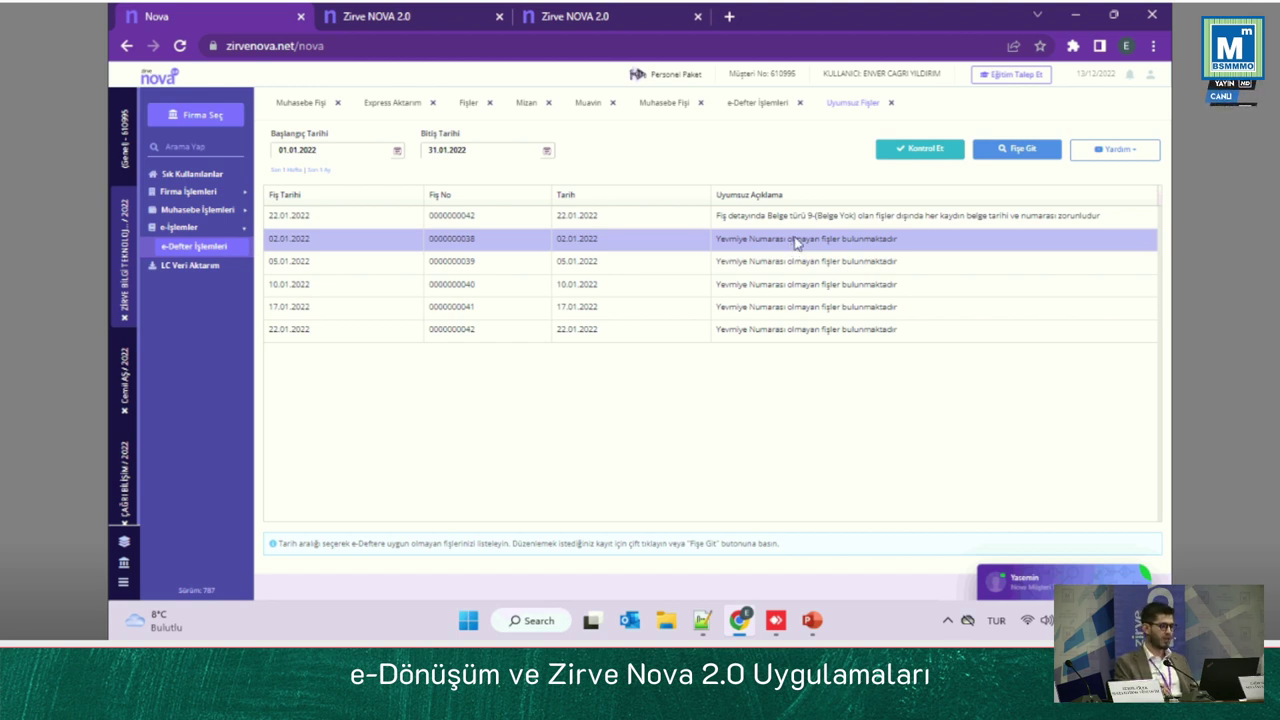
Step: Open the non-compliant 22.01.2022 voucher flagged for document date and number, and dismiss its shortcut list
double_click(1017, 222)
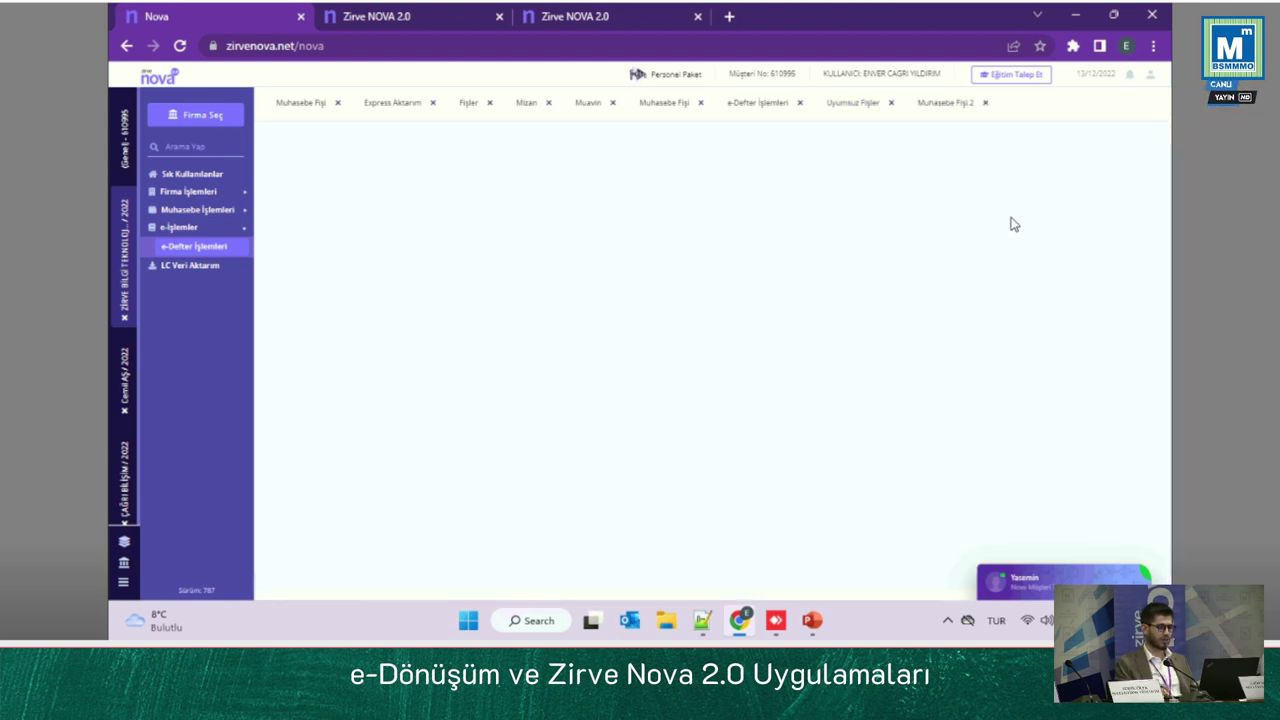
left_click(865, 105)
left_click(944, 106)
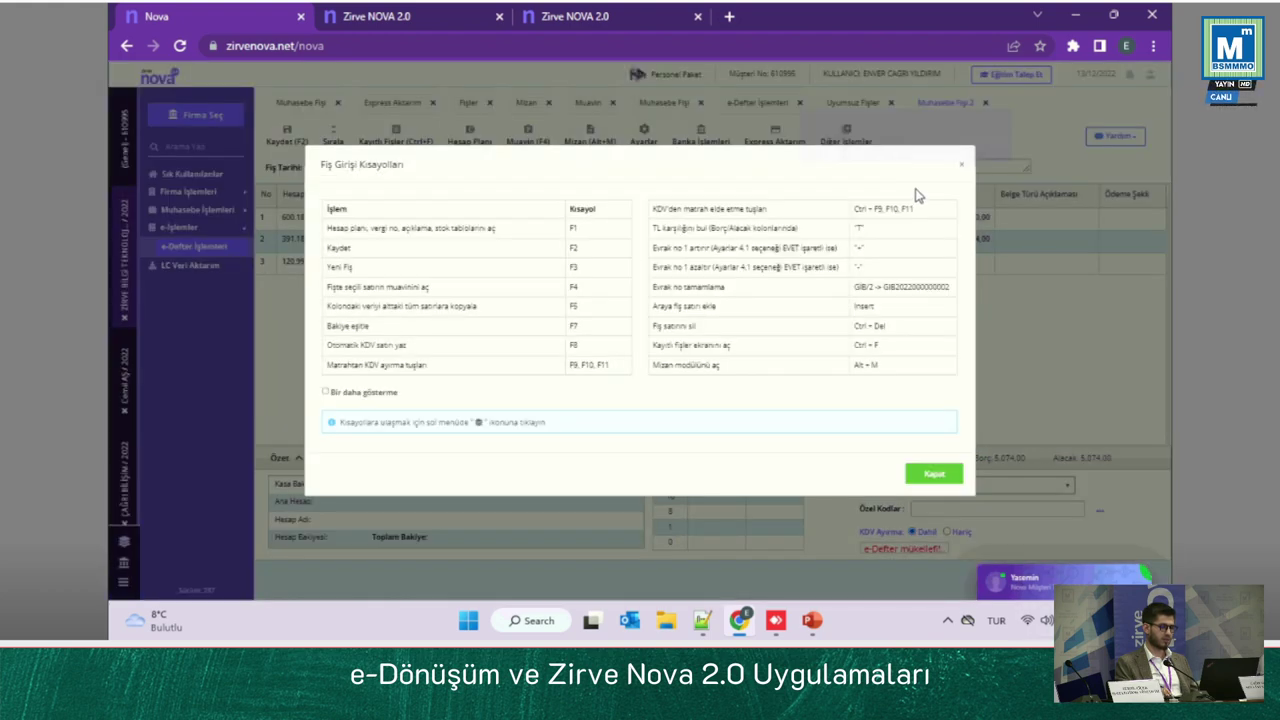
left_click(962, 165)
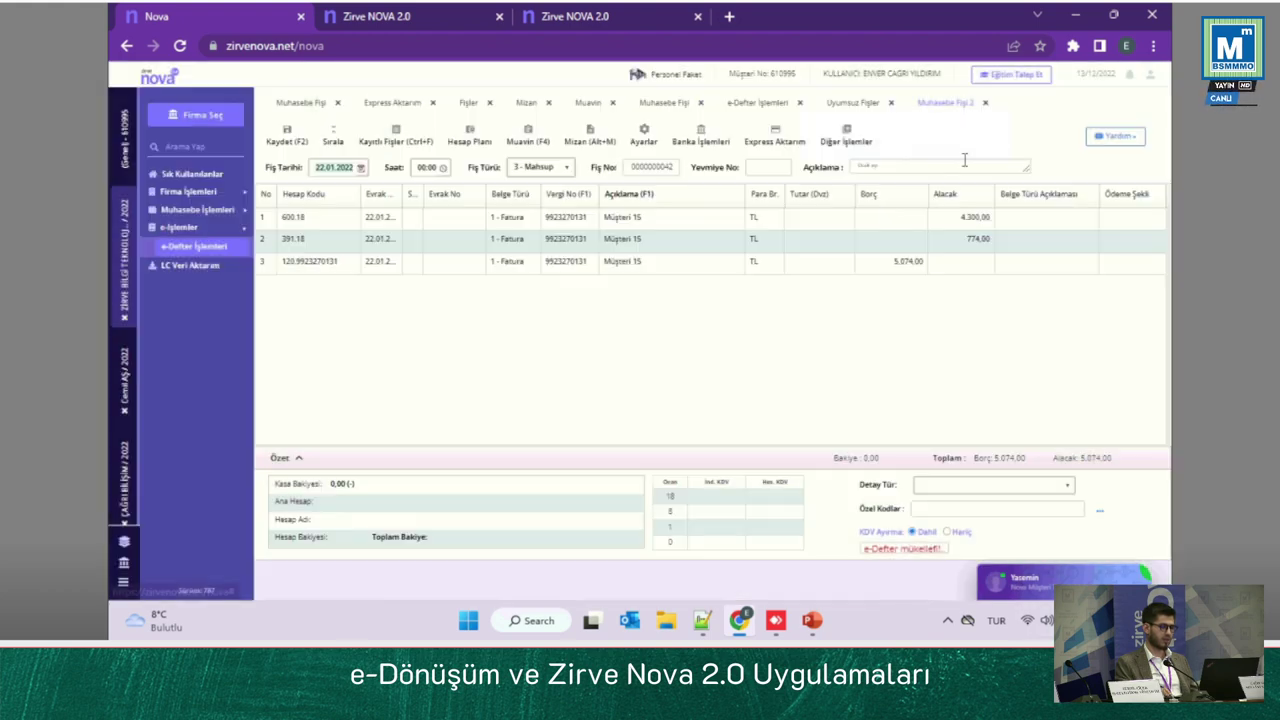
Step: Fill in a ZRV-series 2022 document number (Evrak No) on the Müşteri 15 voucher's lines and save the voucher
left_click(446, 217)
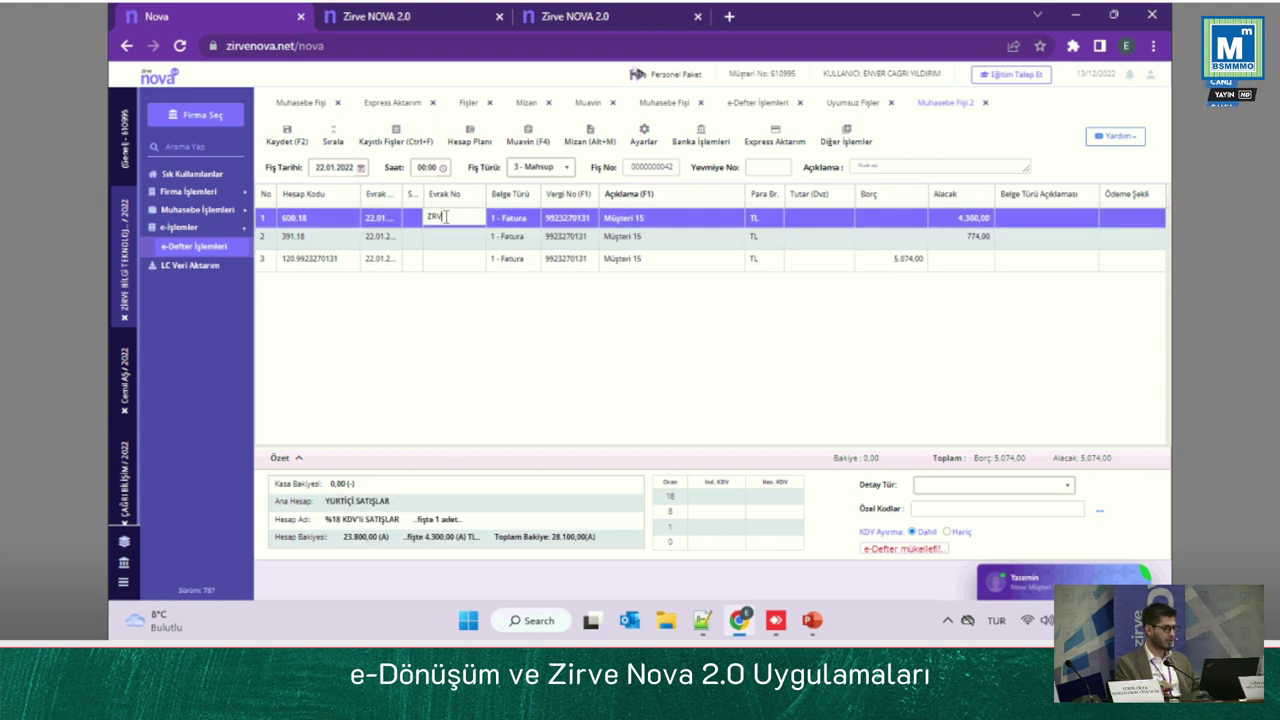
key("Return")
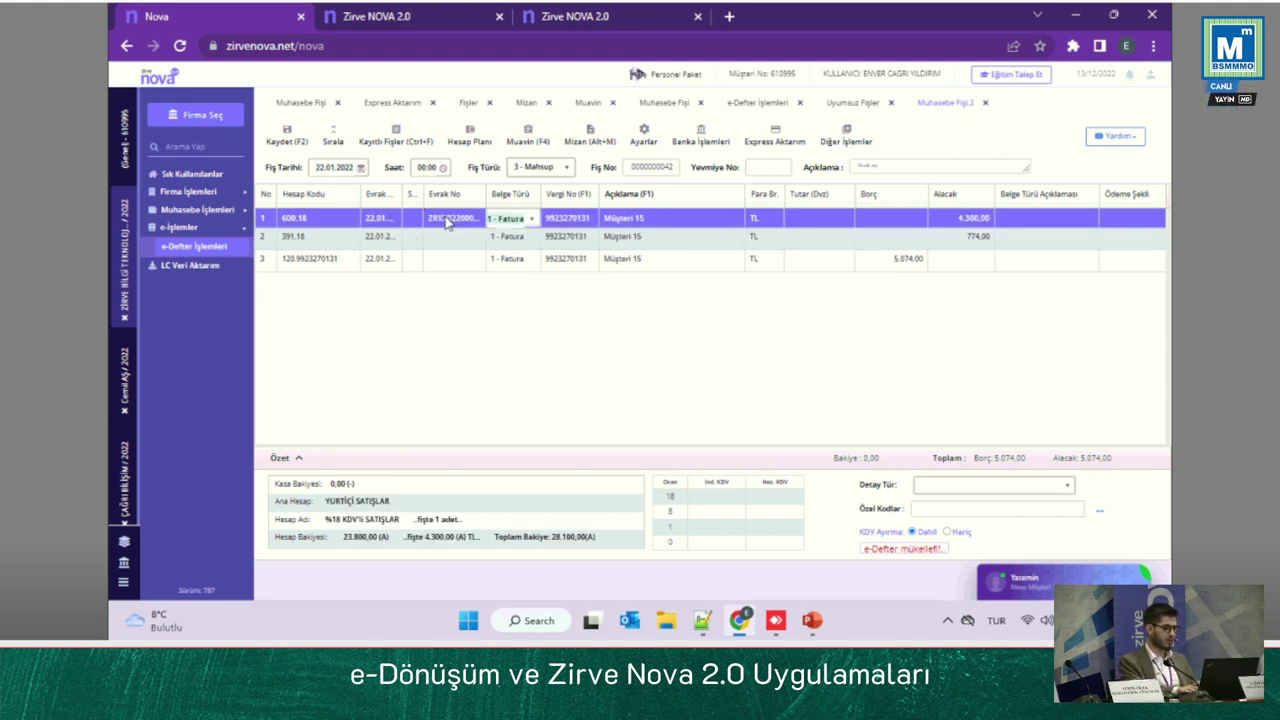
left_click(448, 216)
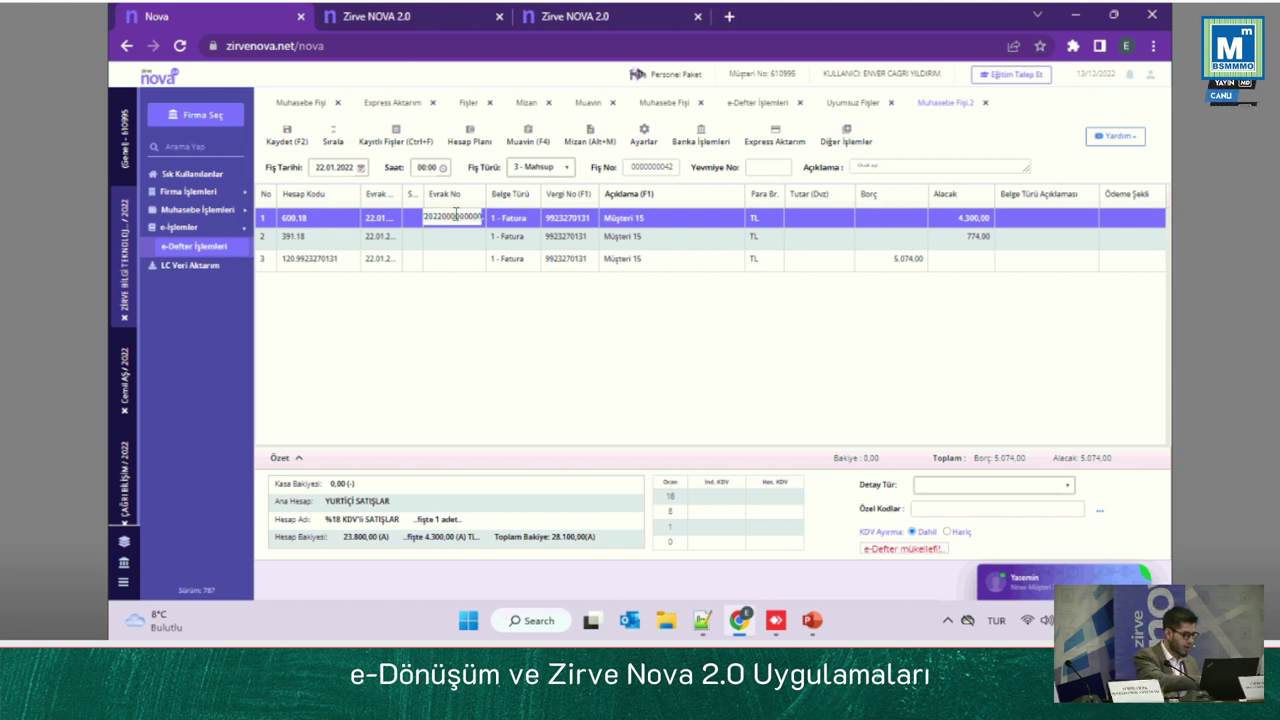
key("Return")
left_click(395, 242)
left_click(287, 137)
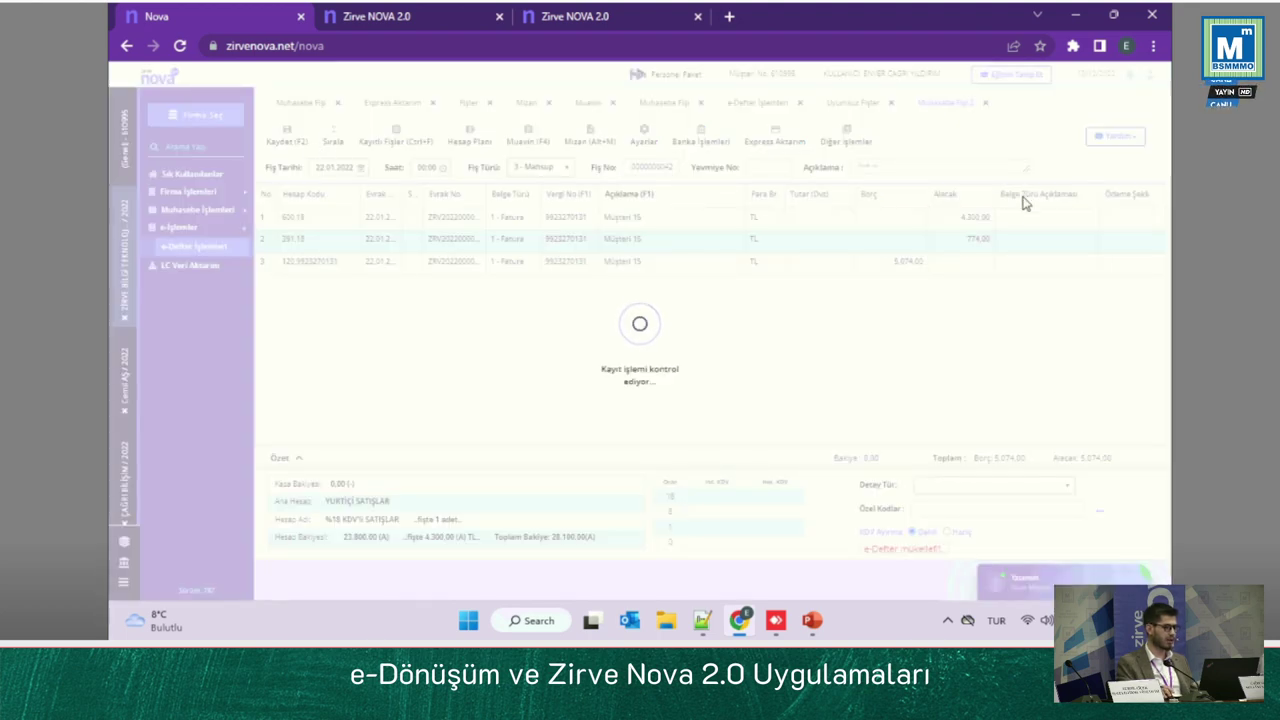
Step: Return to Uyumsuz Fişler and rerun the January 2022 compliance check after the document number correction
left_click(754, 104)
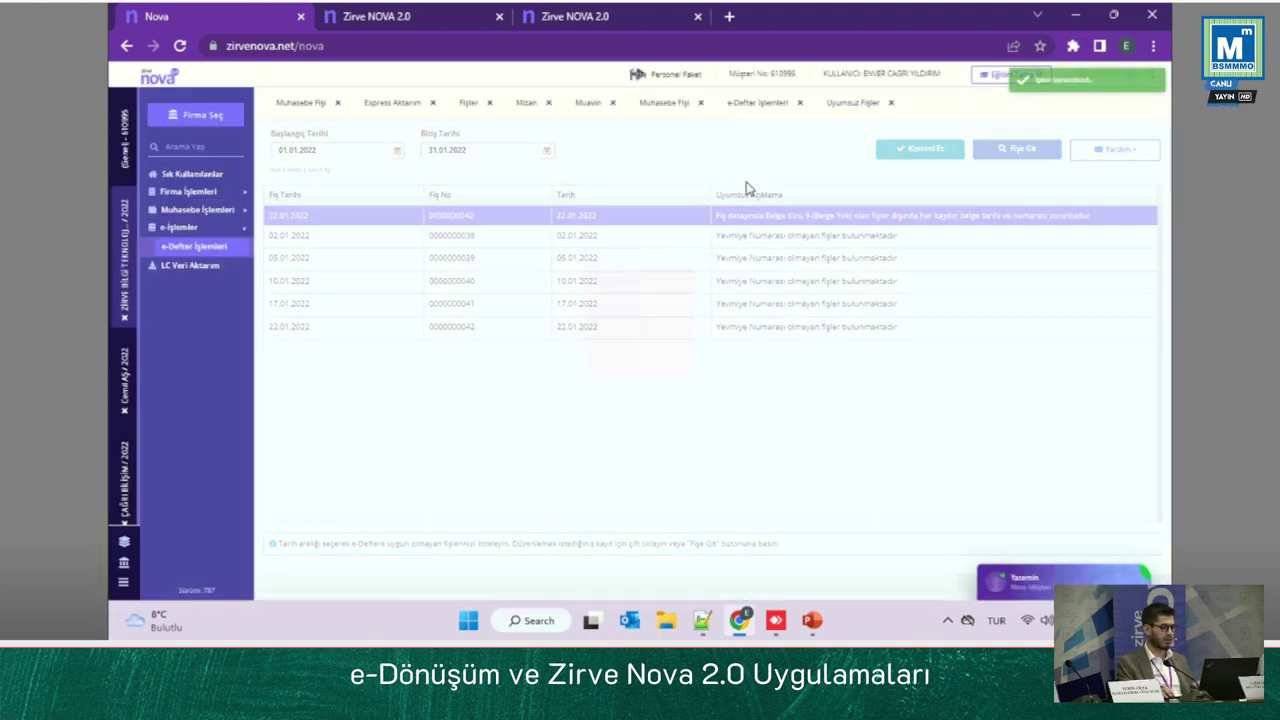
left_click(850, 102)
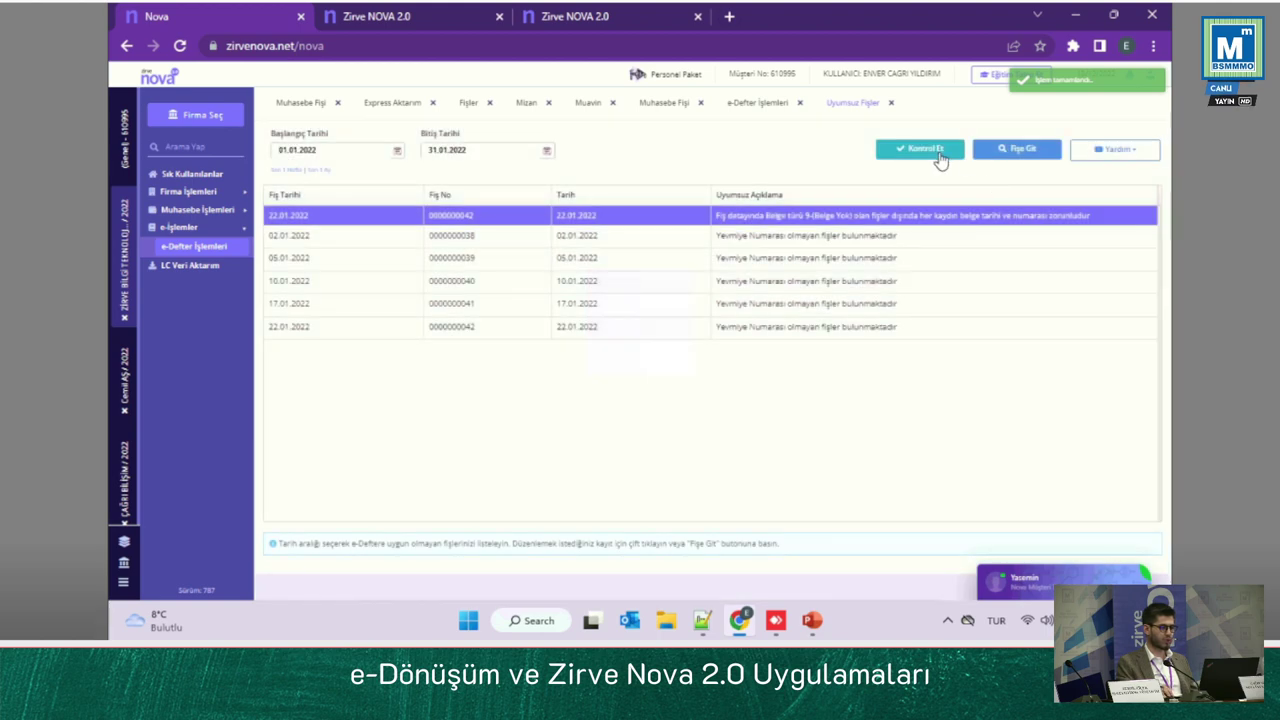
left_click(930, 158)
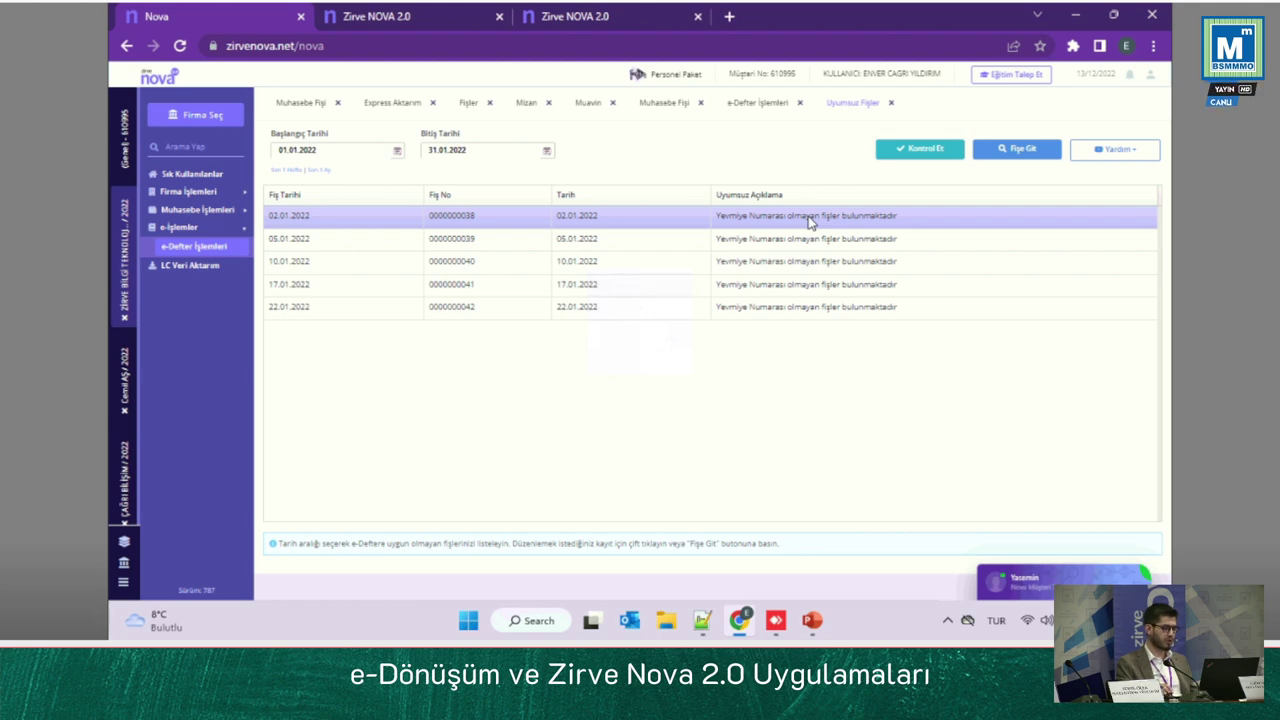
left_click(467, 106)
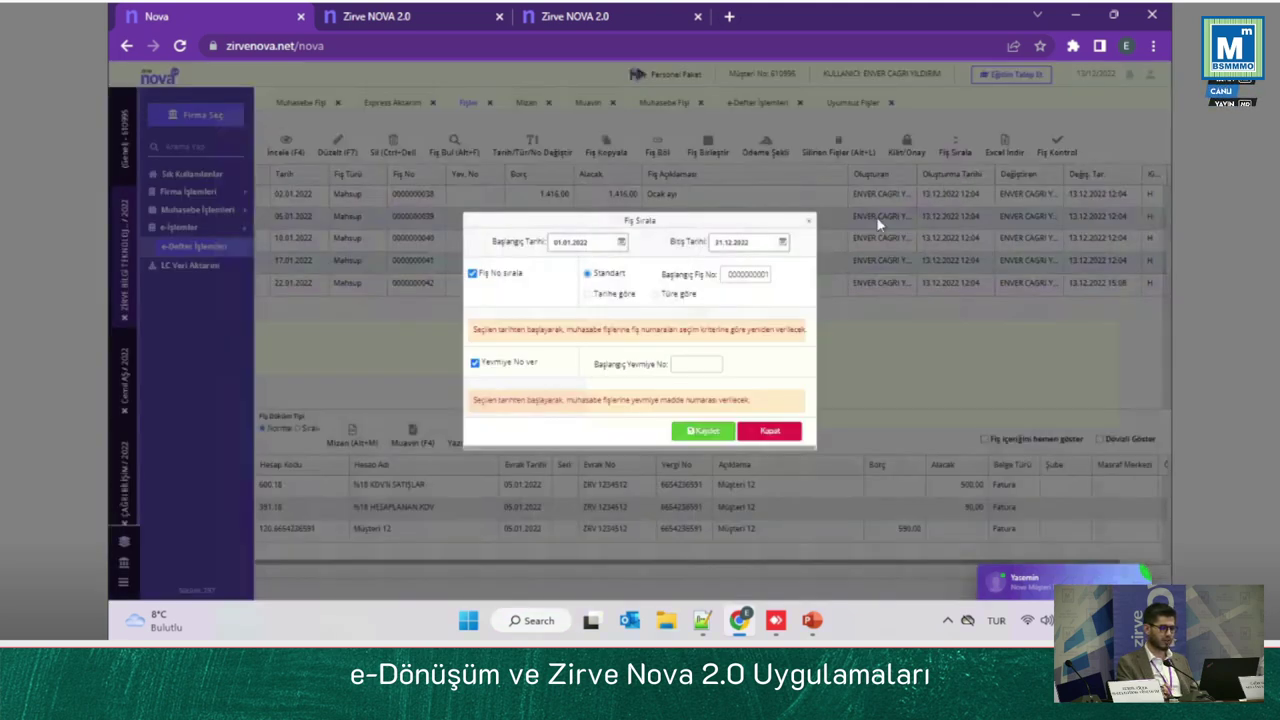
left_click(955, 152)
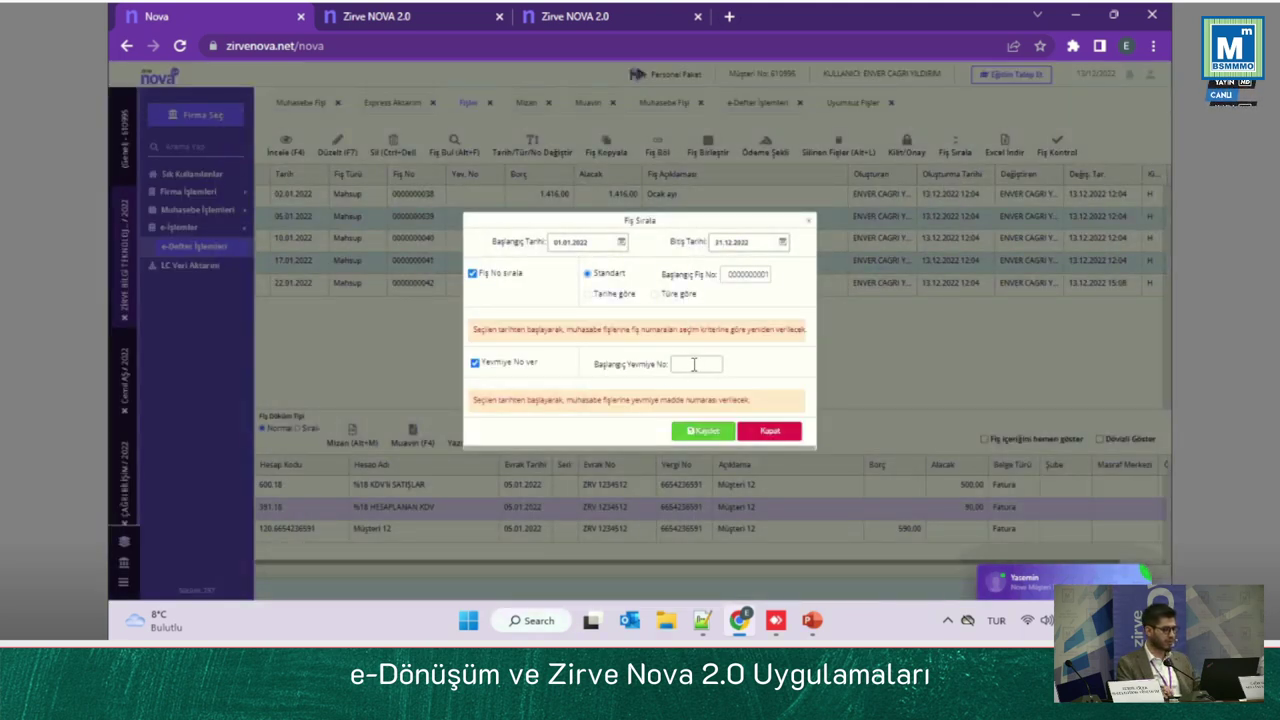
left_click(702, 430)
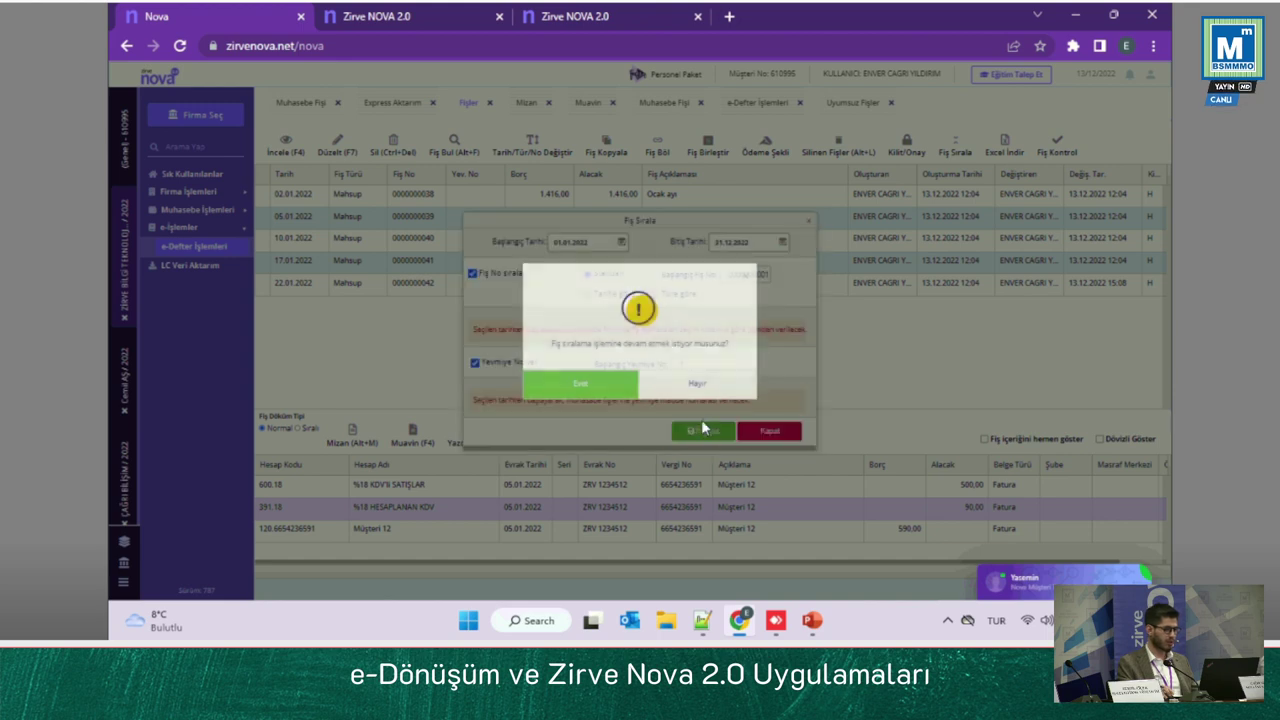
left_click(612, 394)
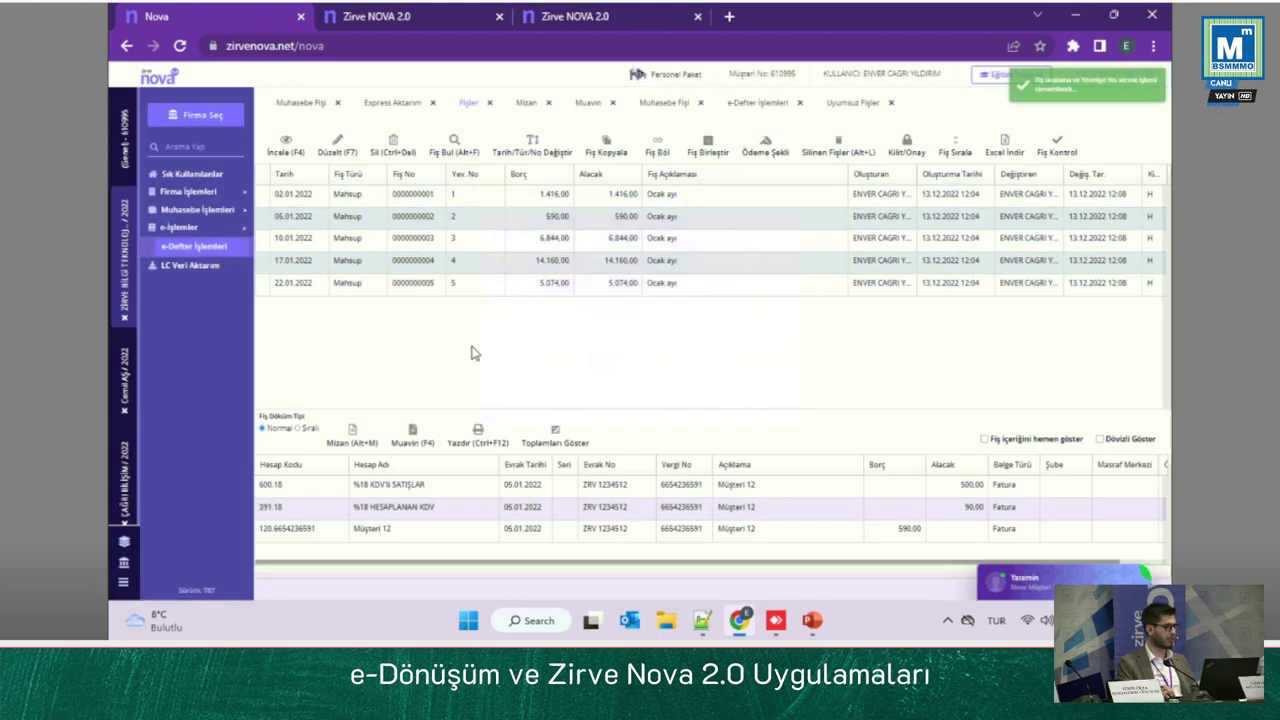
Step: Recheck the renumbered January 2022 vouchers for remaining e-Defter non-compliance
left_click(835, 104)
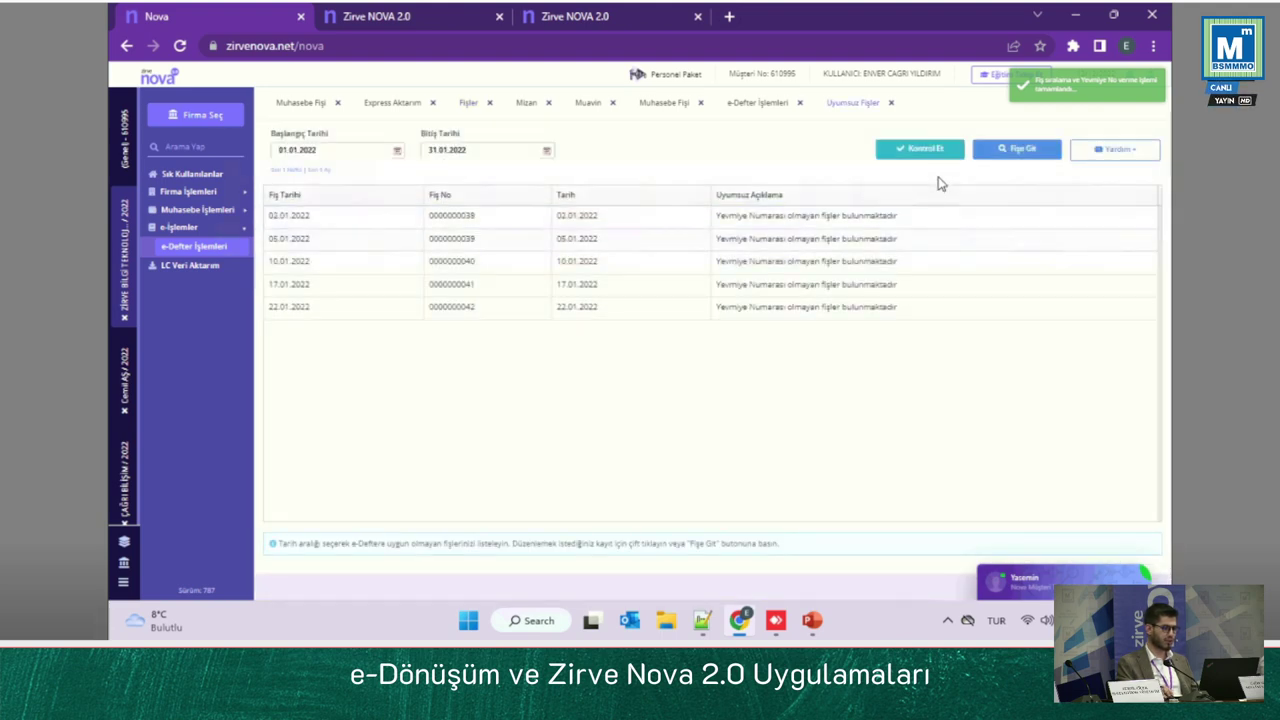
left_click(929, 158)
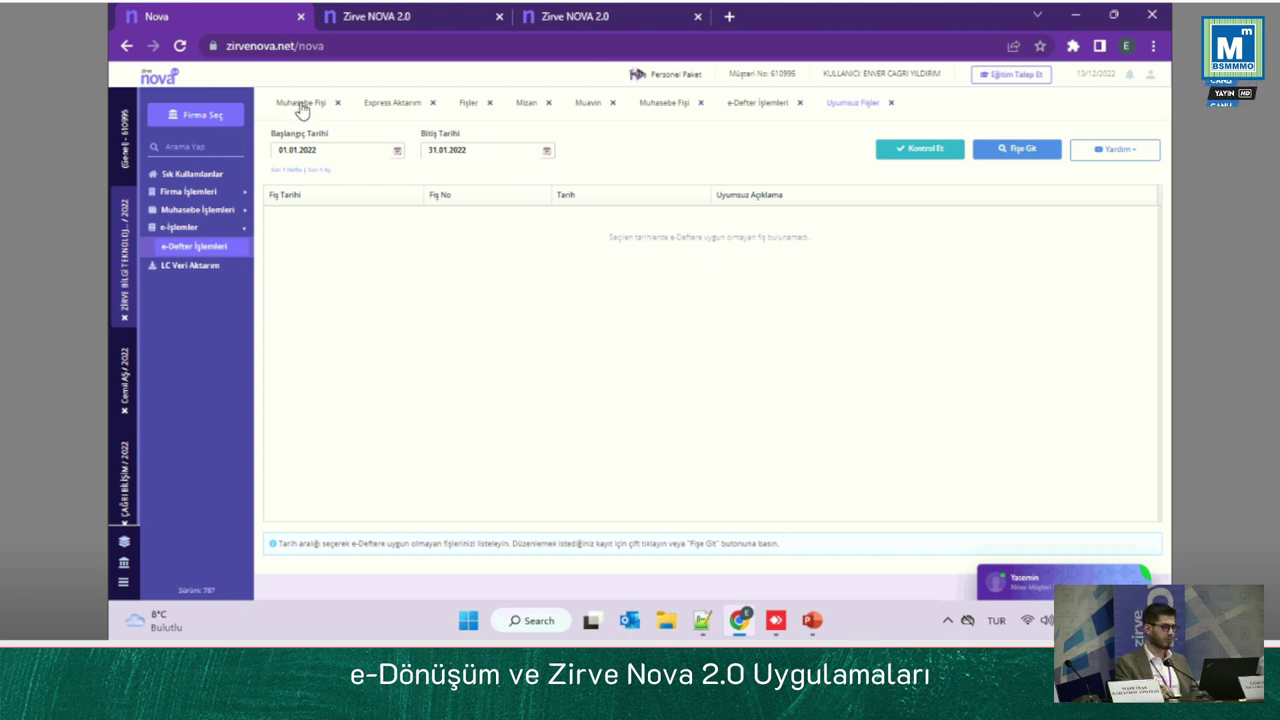
Step: Prepare the January 2022 e-Defter in e-Defter İşlemleri using the default control number, descriptions and creation date 13/12/2022
left_click(757, 103)
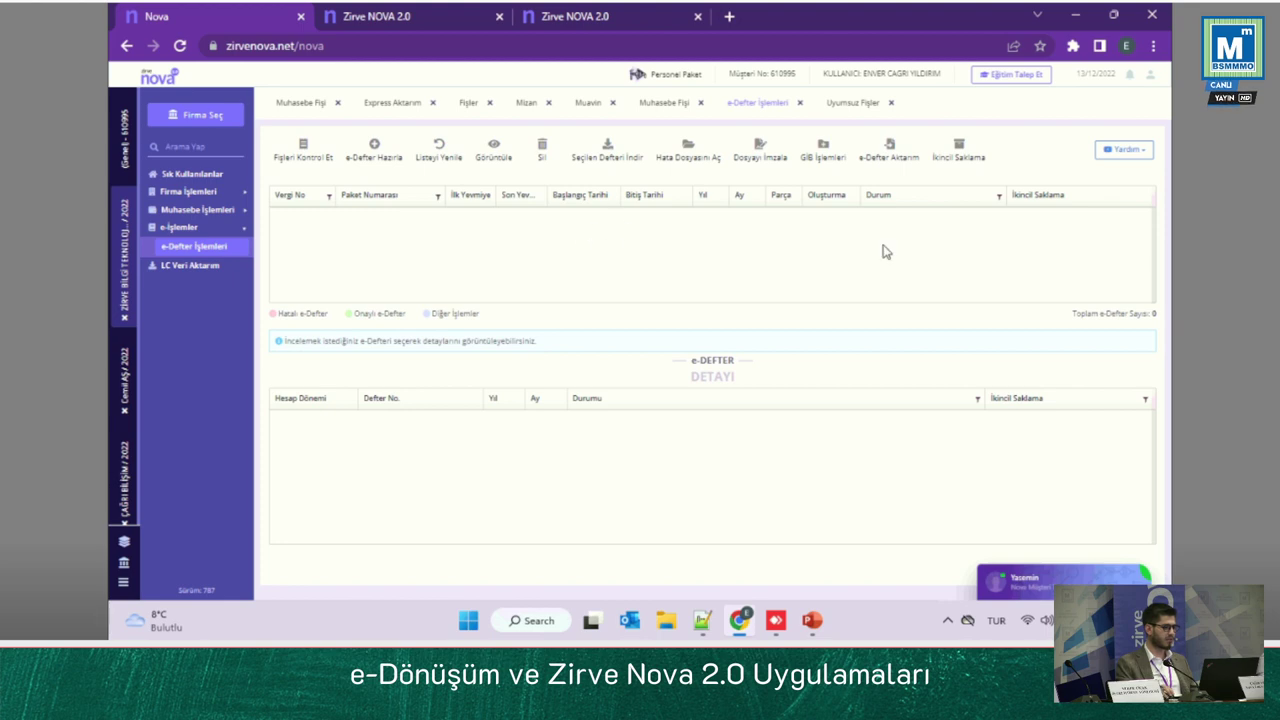
left_click(374, 152)
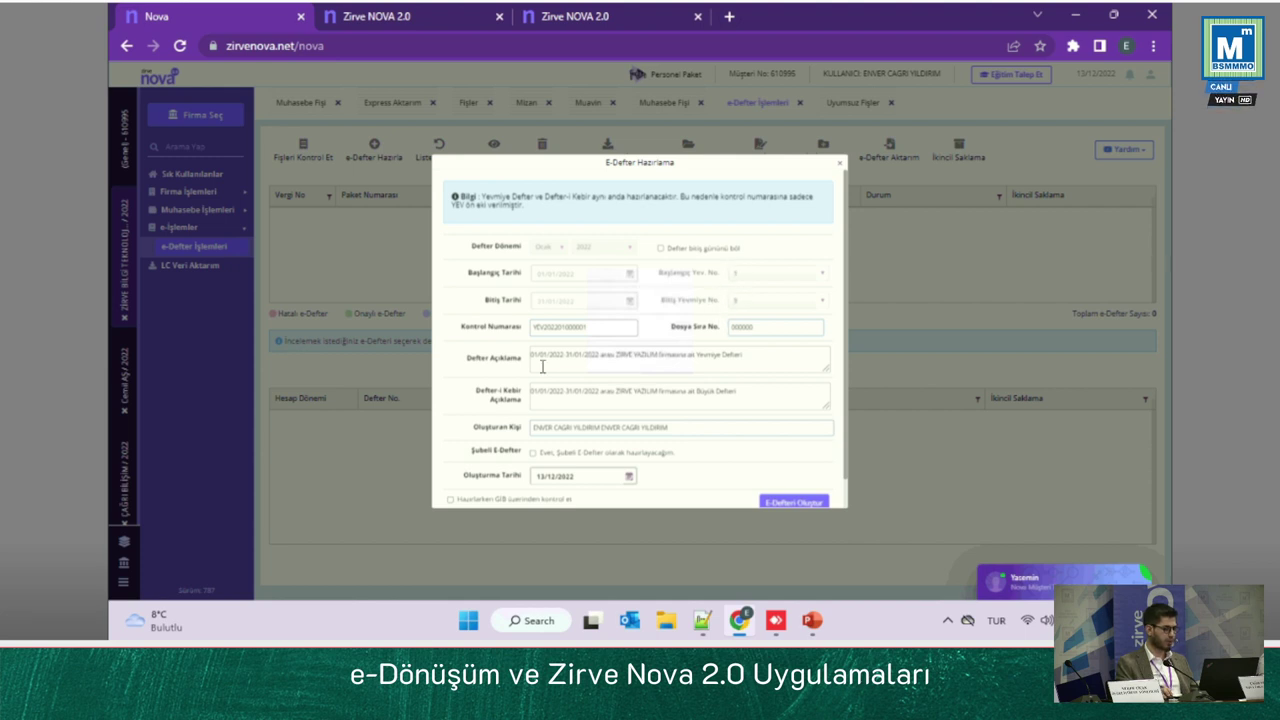
scroll(683, 362, "down", 1)
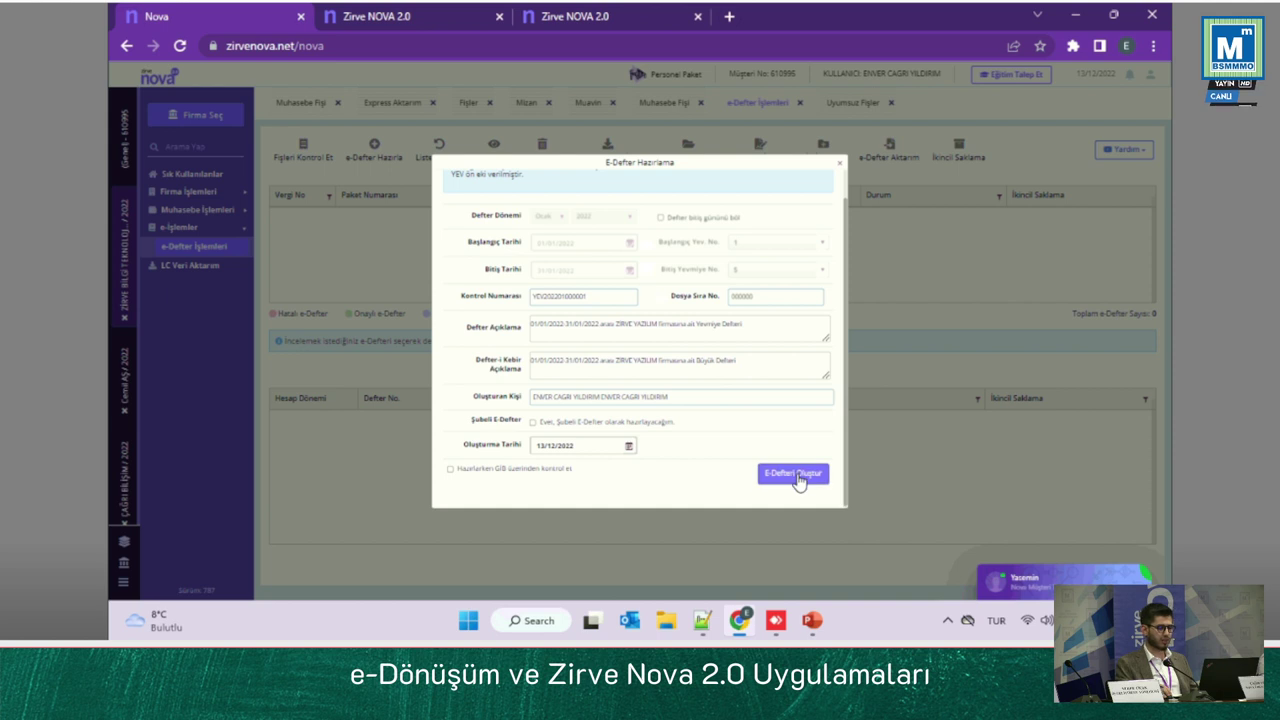
left_click(799, 478)
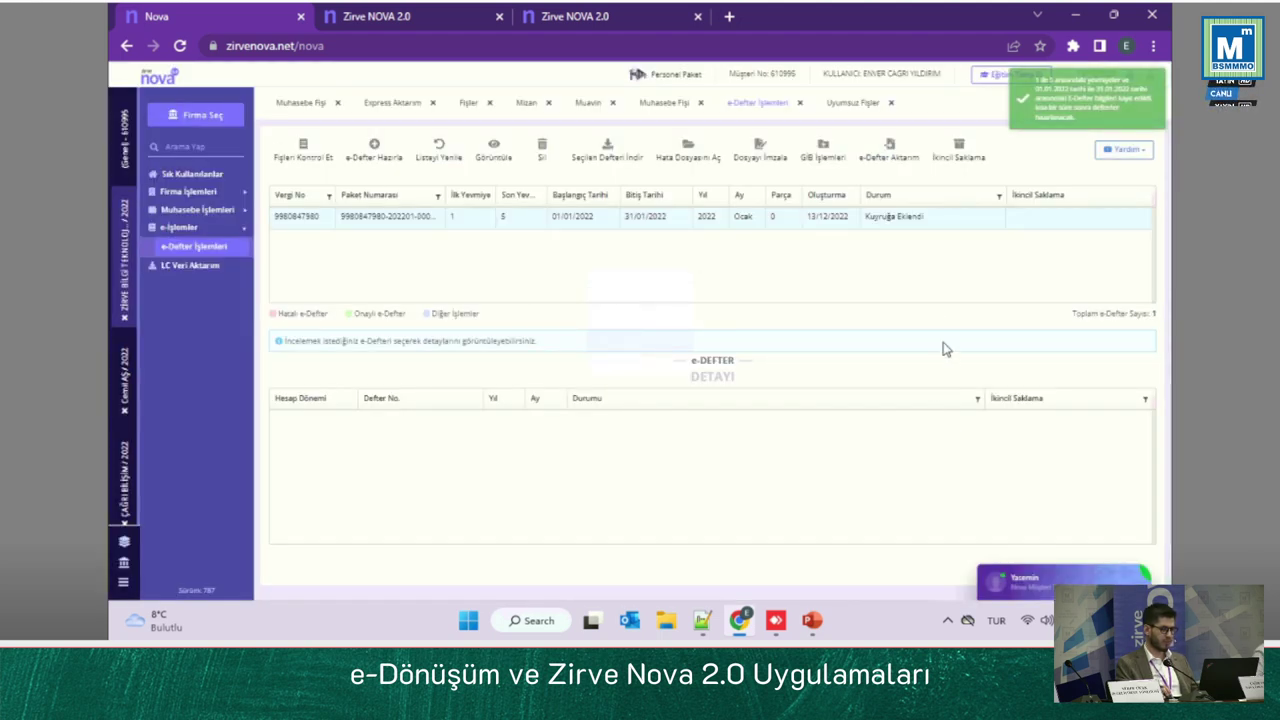
Step: Look through the help topics on preparing standard, partial and branch e-Defters
left_click(873, 220)
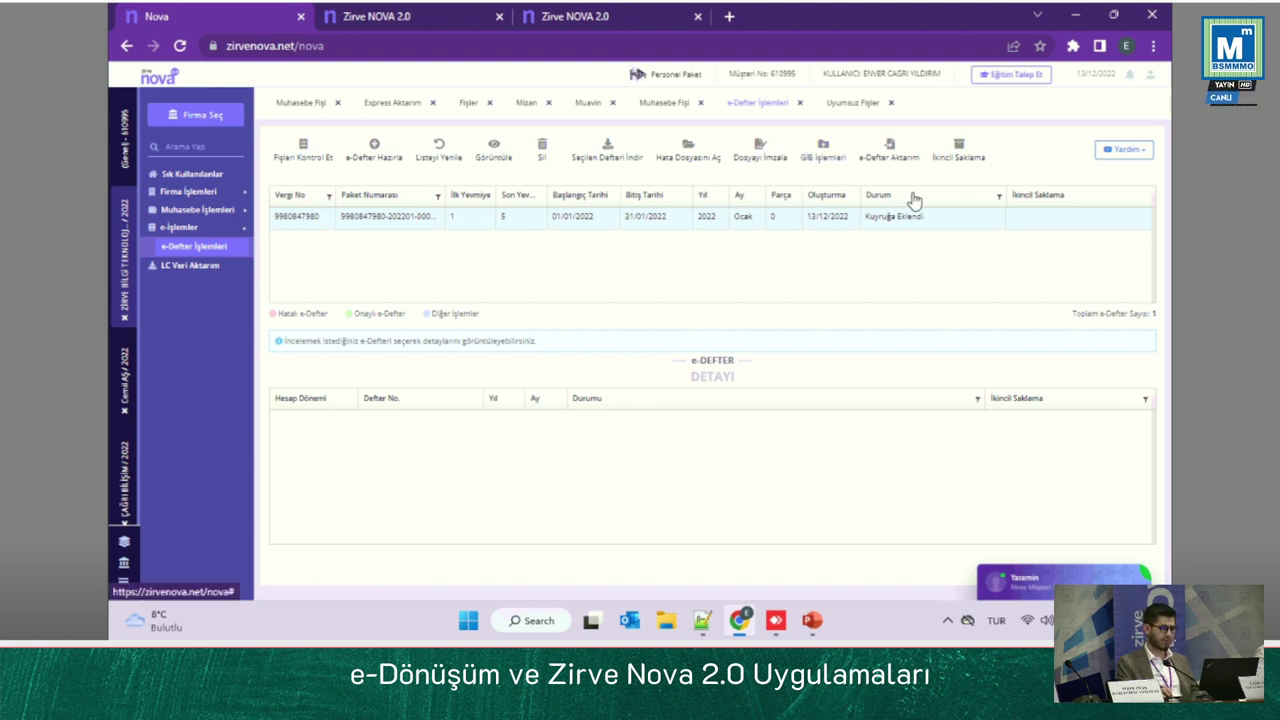
left_click(862, 162)
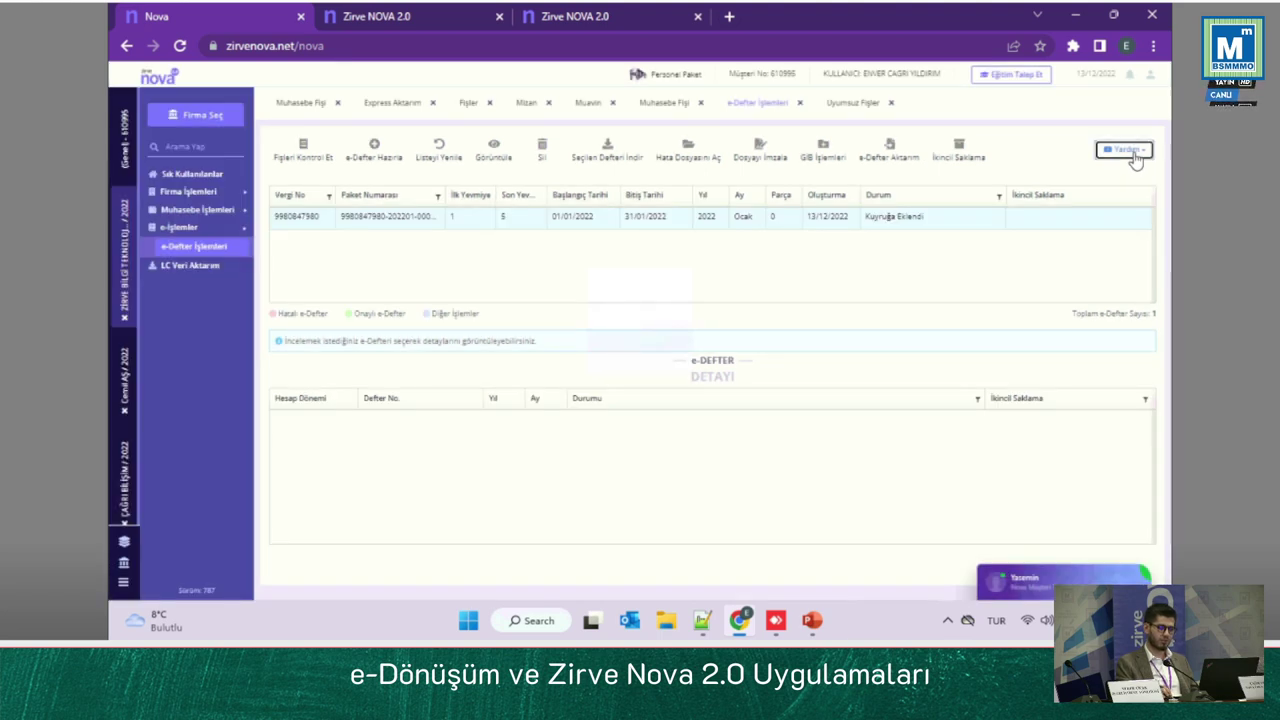
left_click(1138, 160)
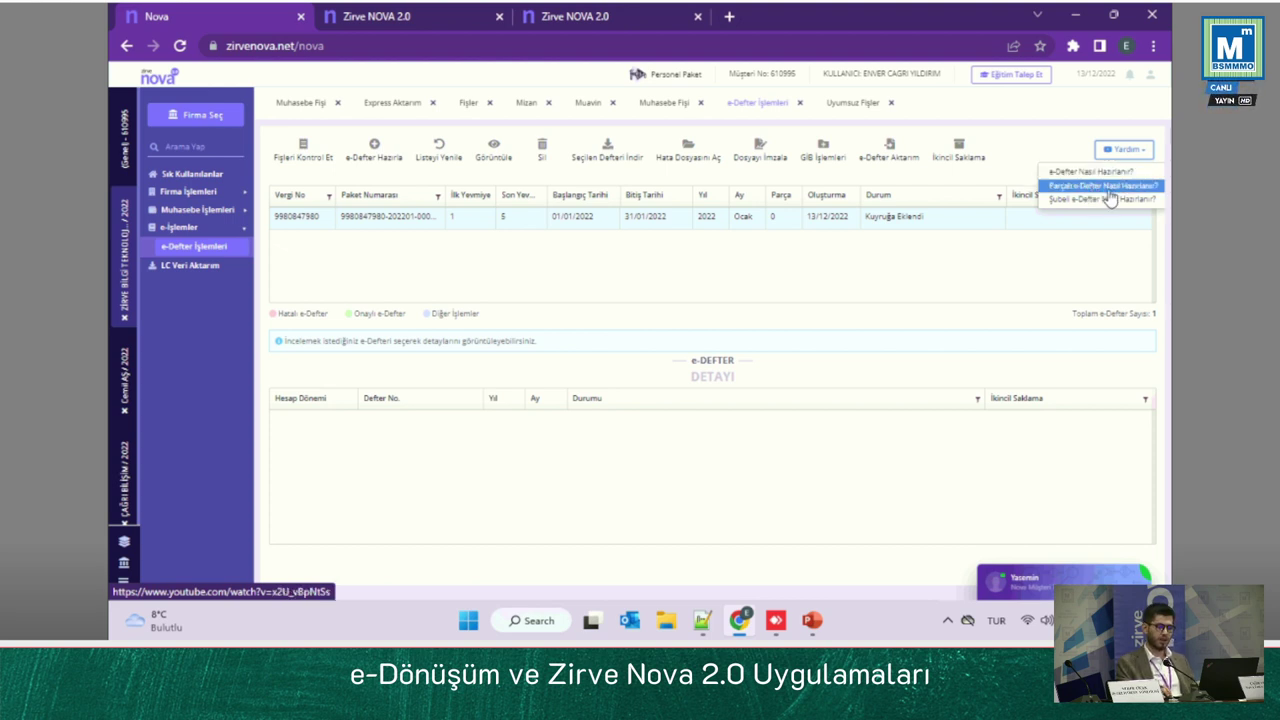
left_click(1068, 261)
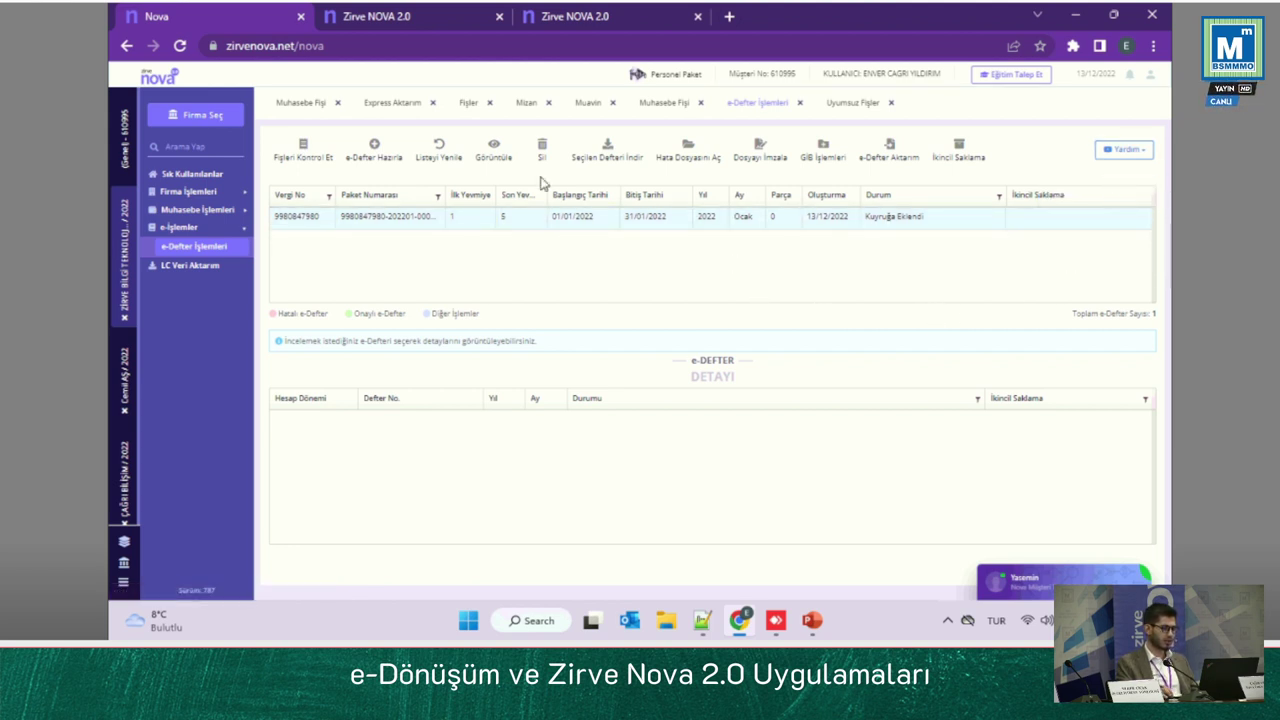
Step: Refresh the e-Defter list and select the January 2022 package to show its detail files
left_click(430, 158)
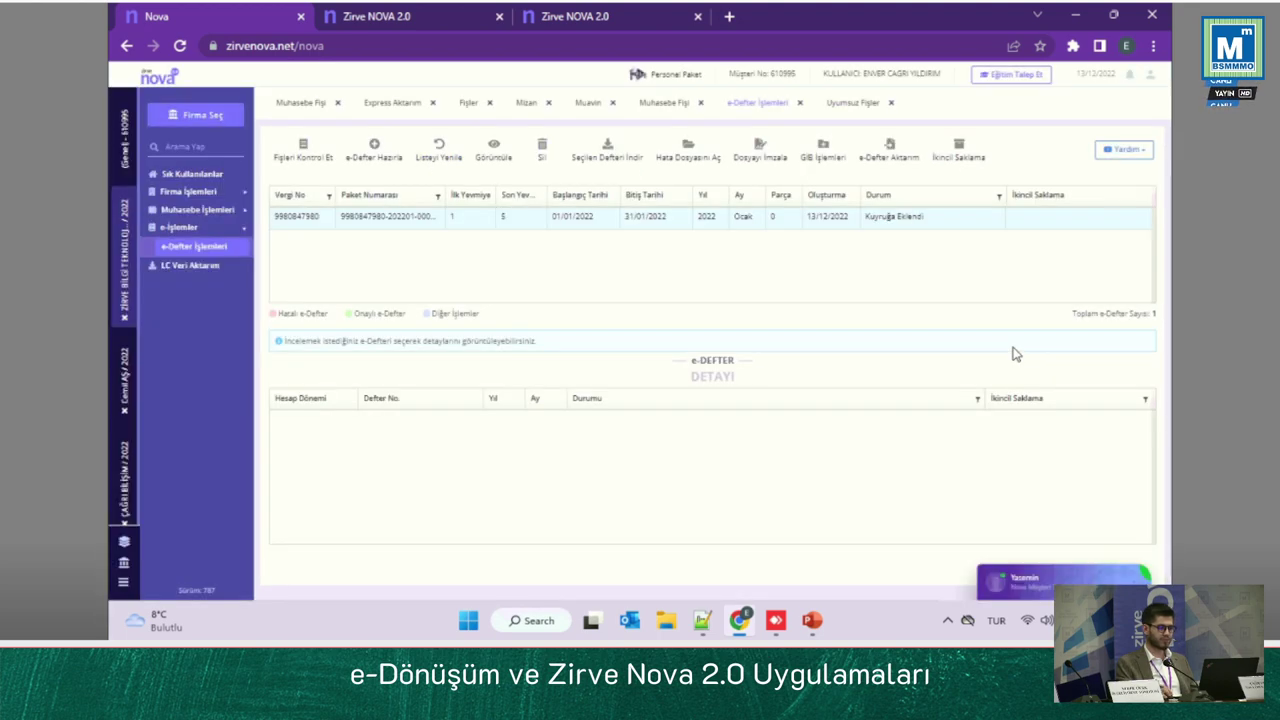
left_click(916, 220)
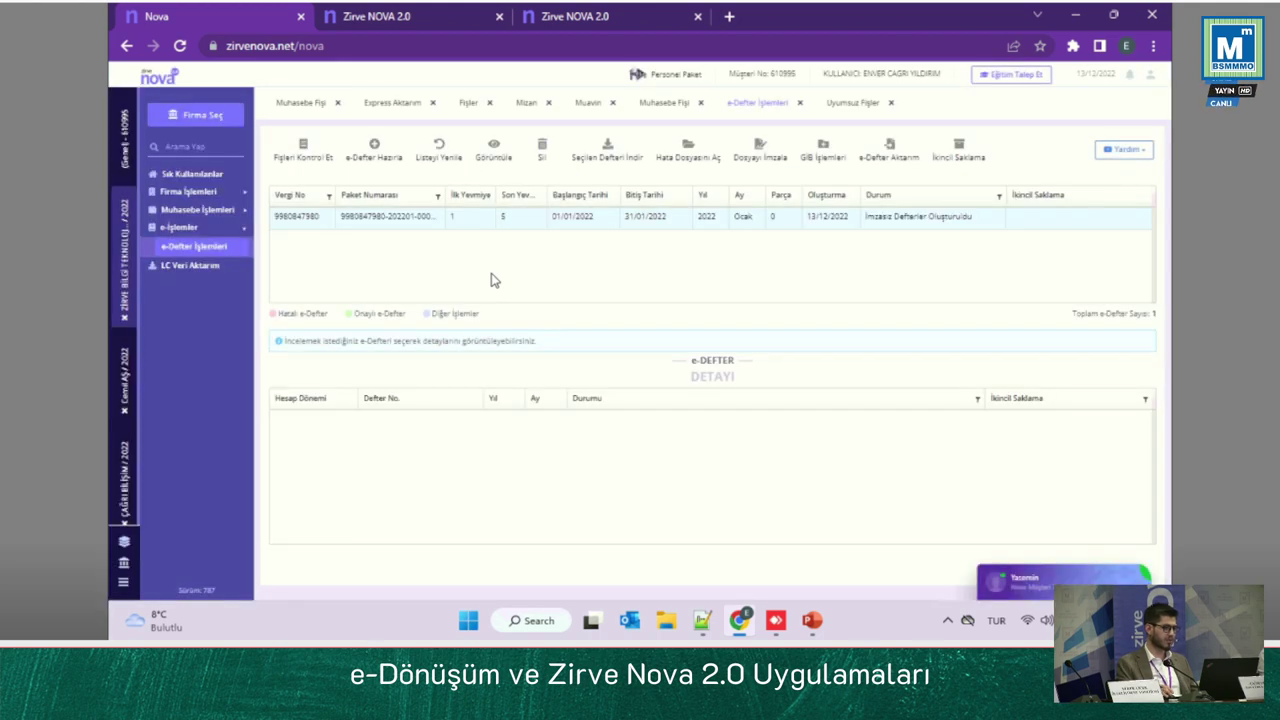
left_click(971, 218)
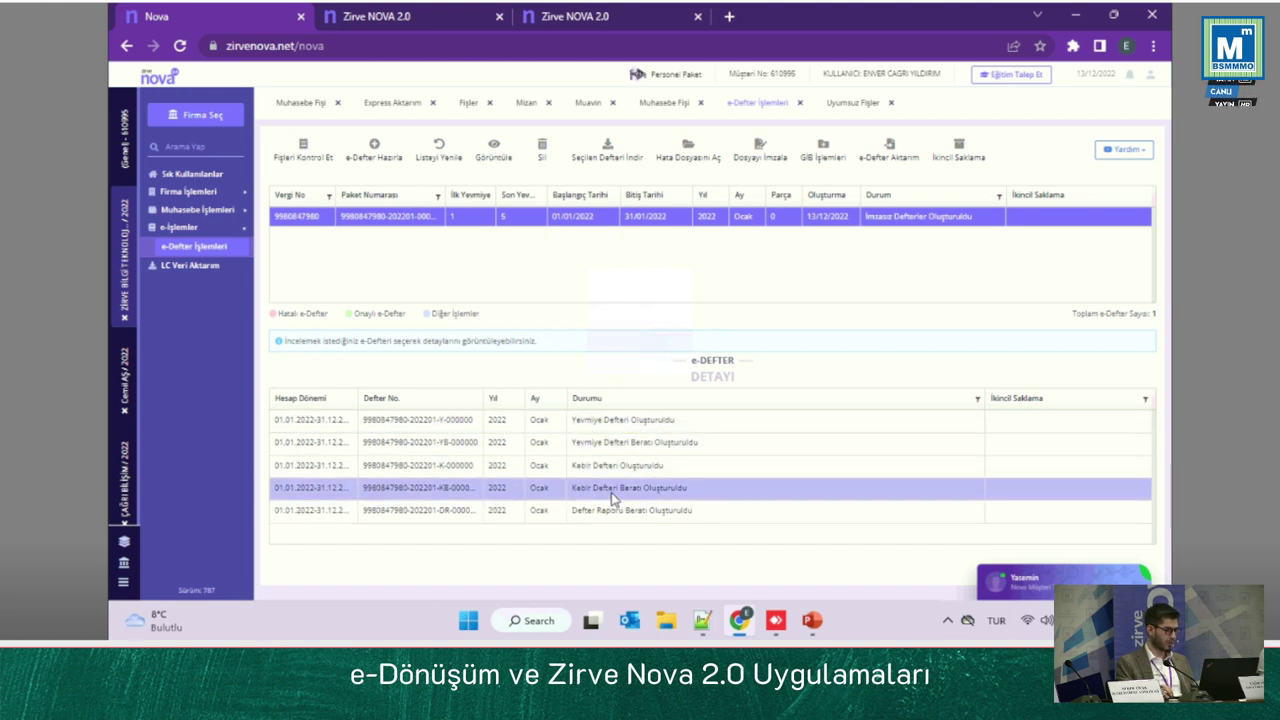
Step: View the January 2022 journal certificate (Yevmiye Defteri Beratı) from start to end and close it
left_click(620, 450)
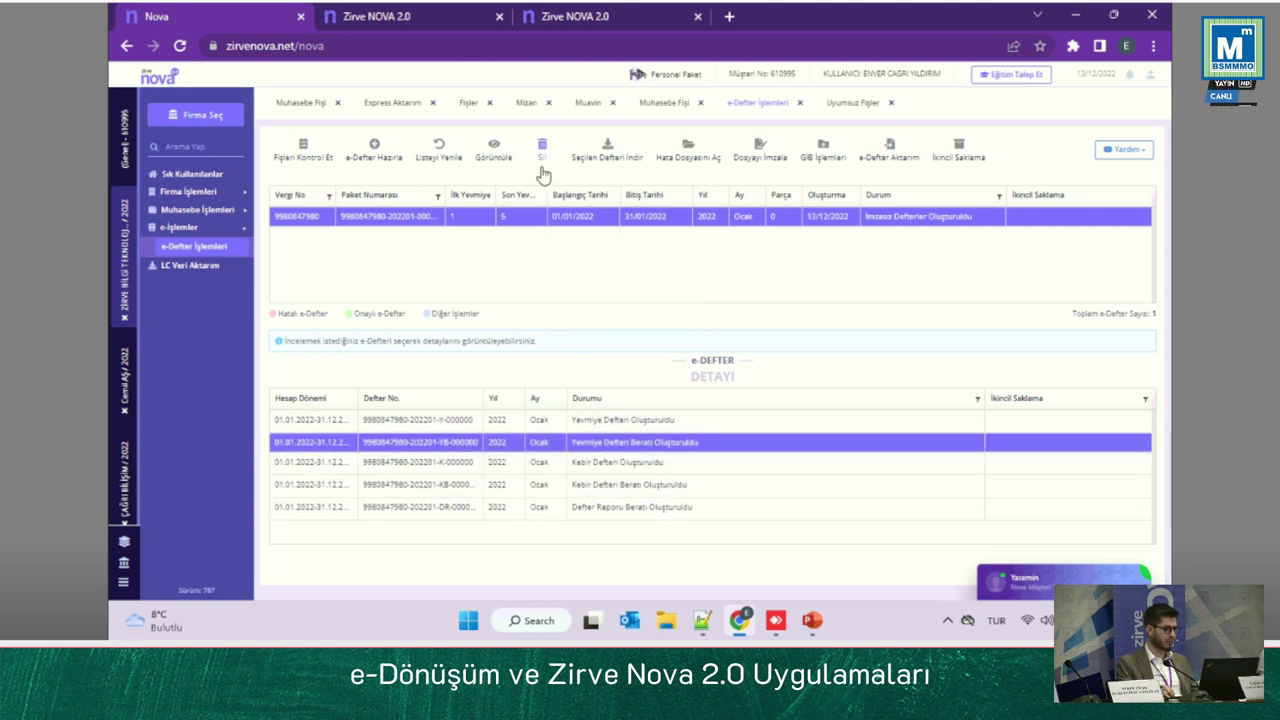
left_click(493, 152)
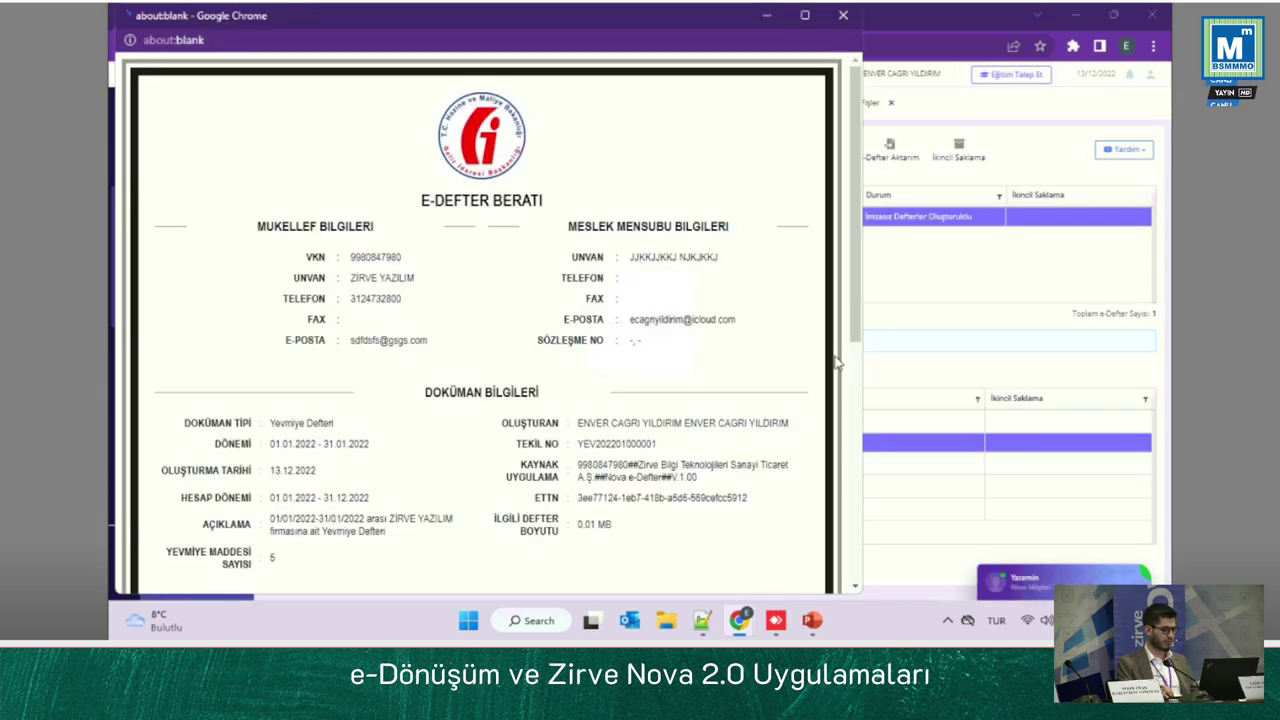
scroll(606, 276, "down", 10)
scroll(606, 272, "up", 10)
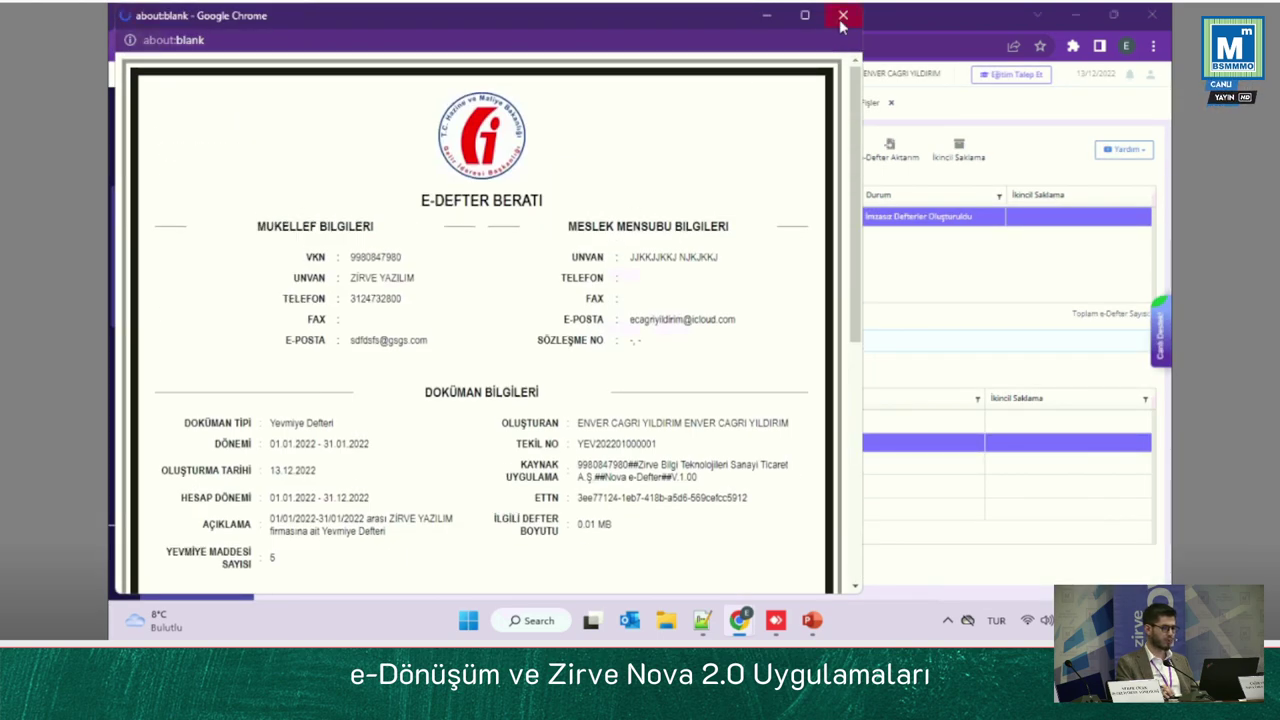
left_click(843, 15)
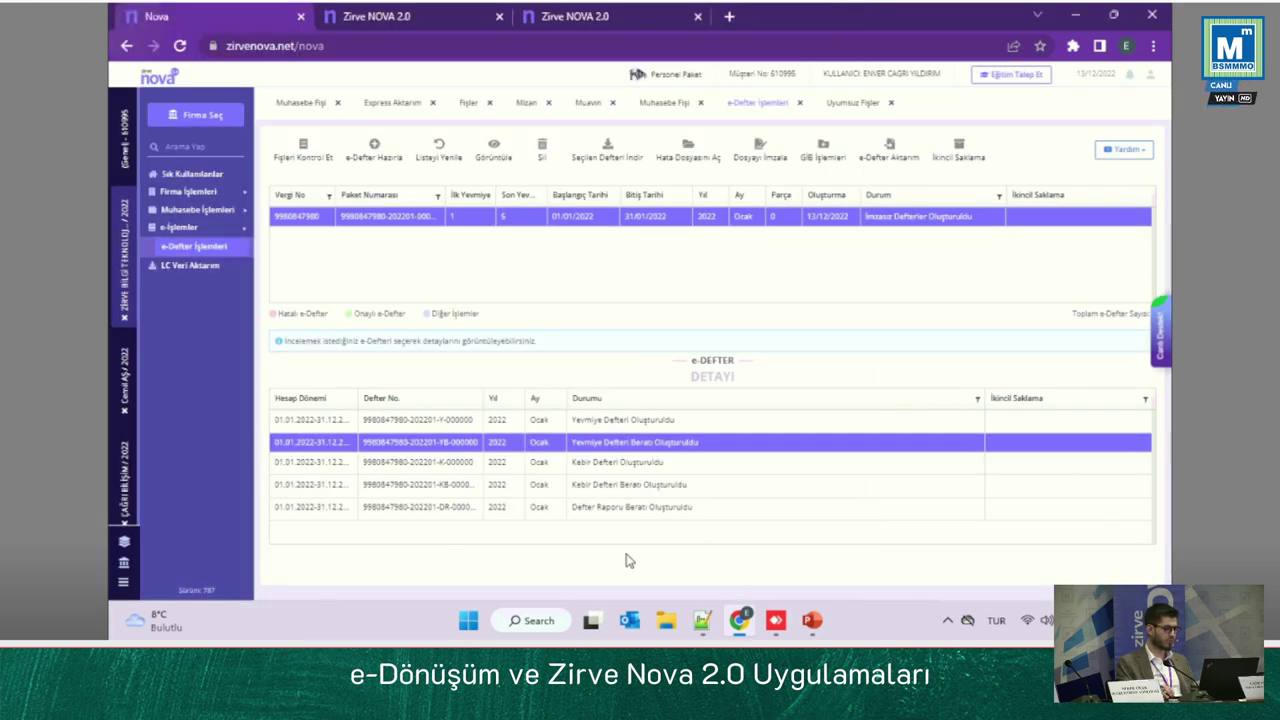
Step: View the entries of the January 2022 journal (Yevmiye Defteri) and close the preview
left_click(616, 420)
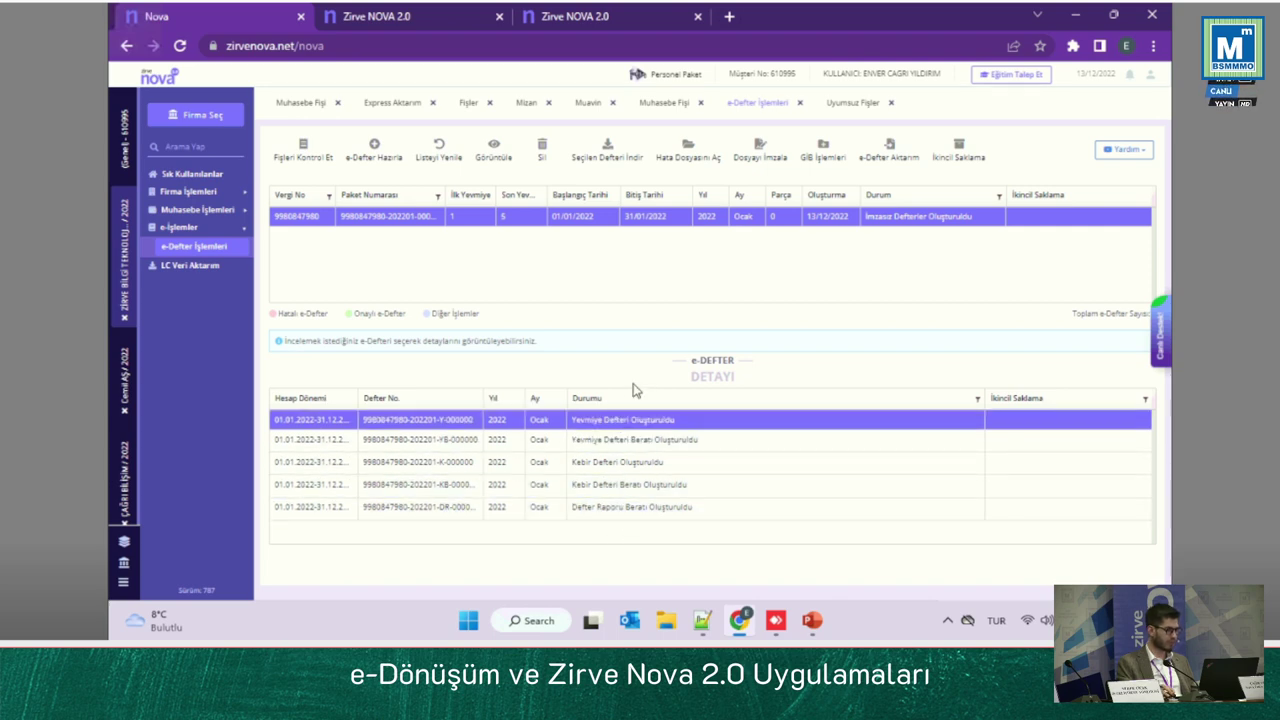
left_click(492, 156)
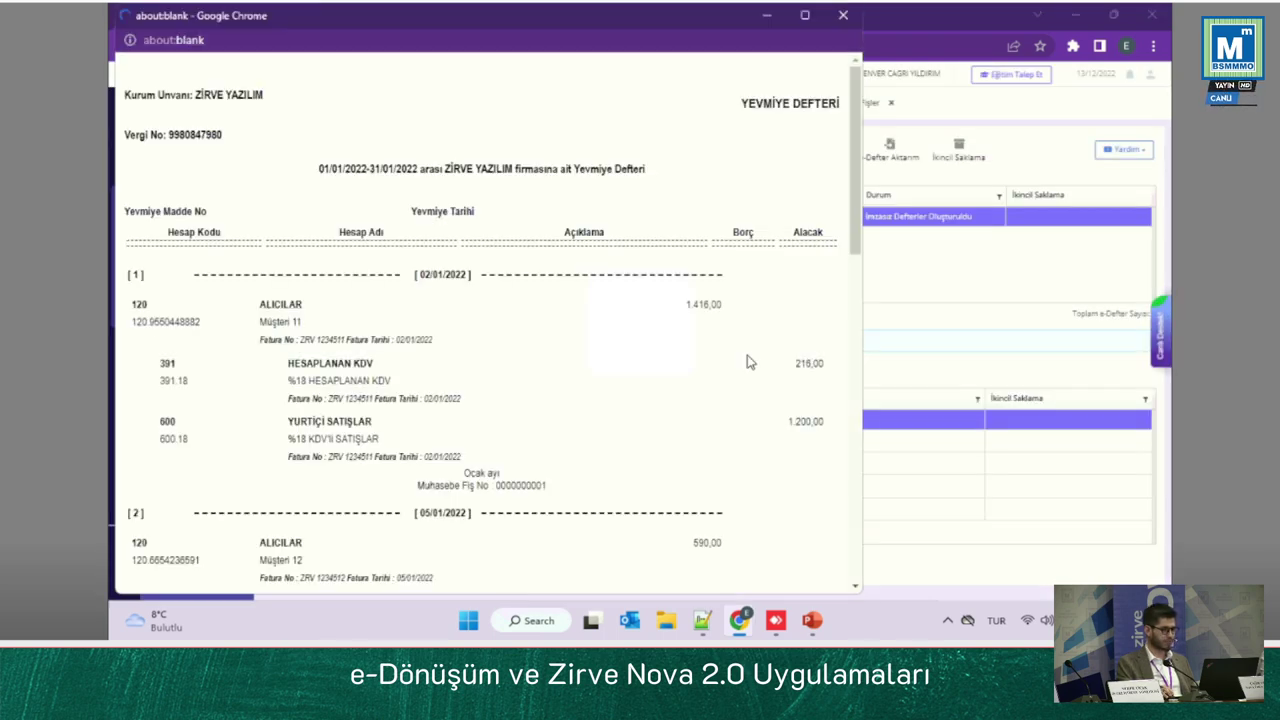
scroll(597, 323, "down", 8)
scroll(597, 323, "up", 10)
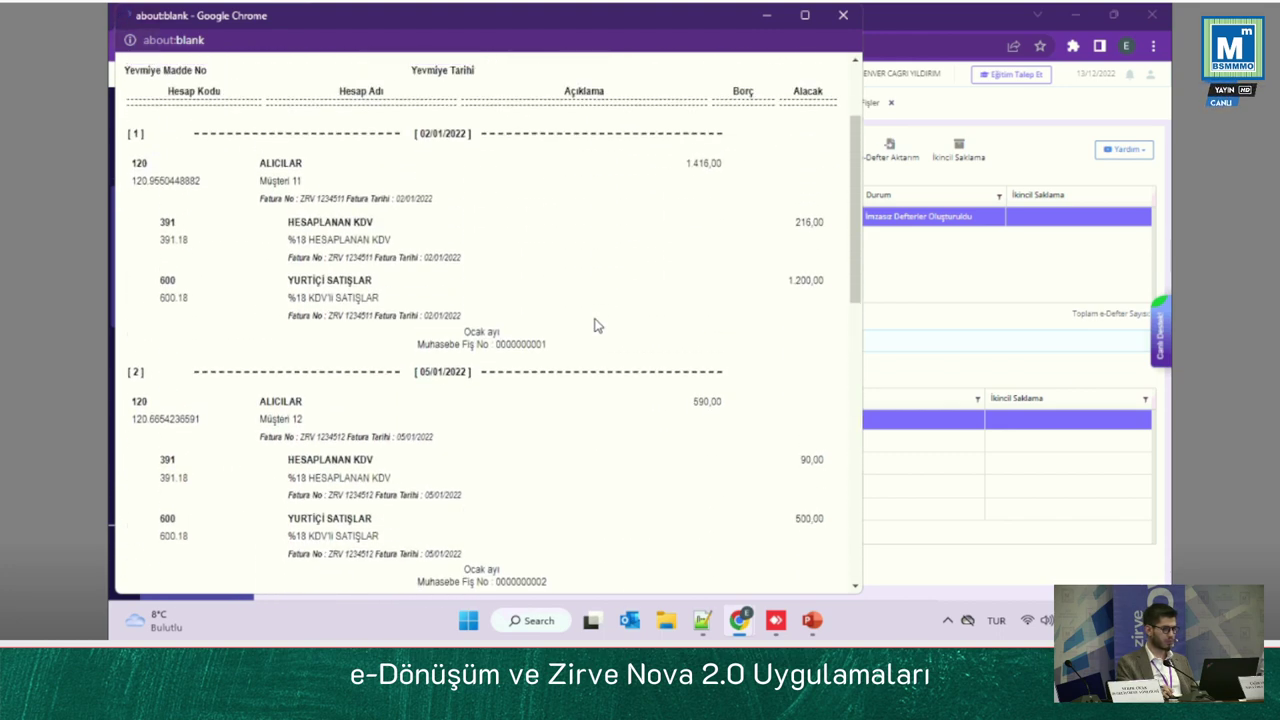
left_click(845, 17)
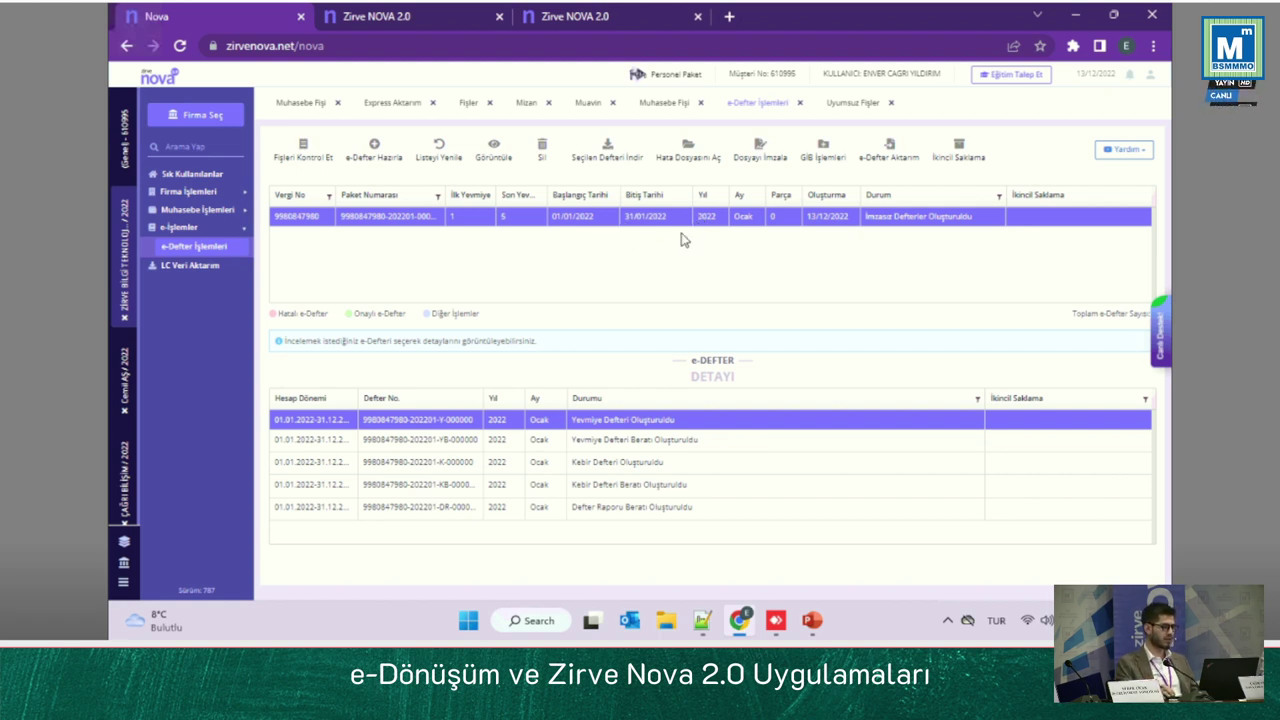
Step: Try to download the January 2022 e-Defter package and check the Downloads folder in File Explorer
left_click(602, 224)
left_click(622, 157)
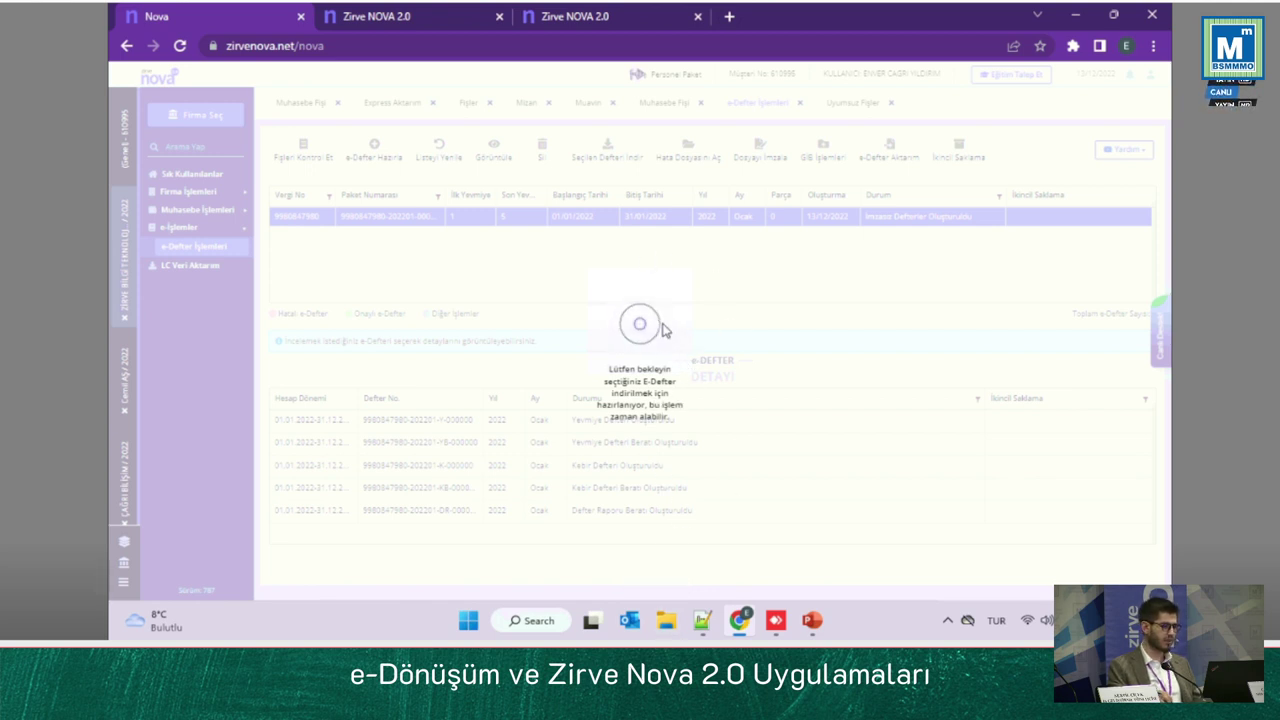
left_click(666, 620)
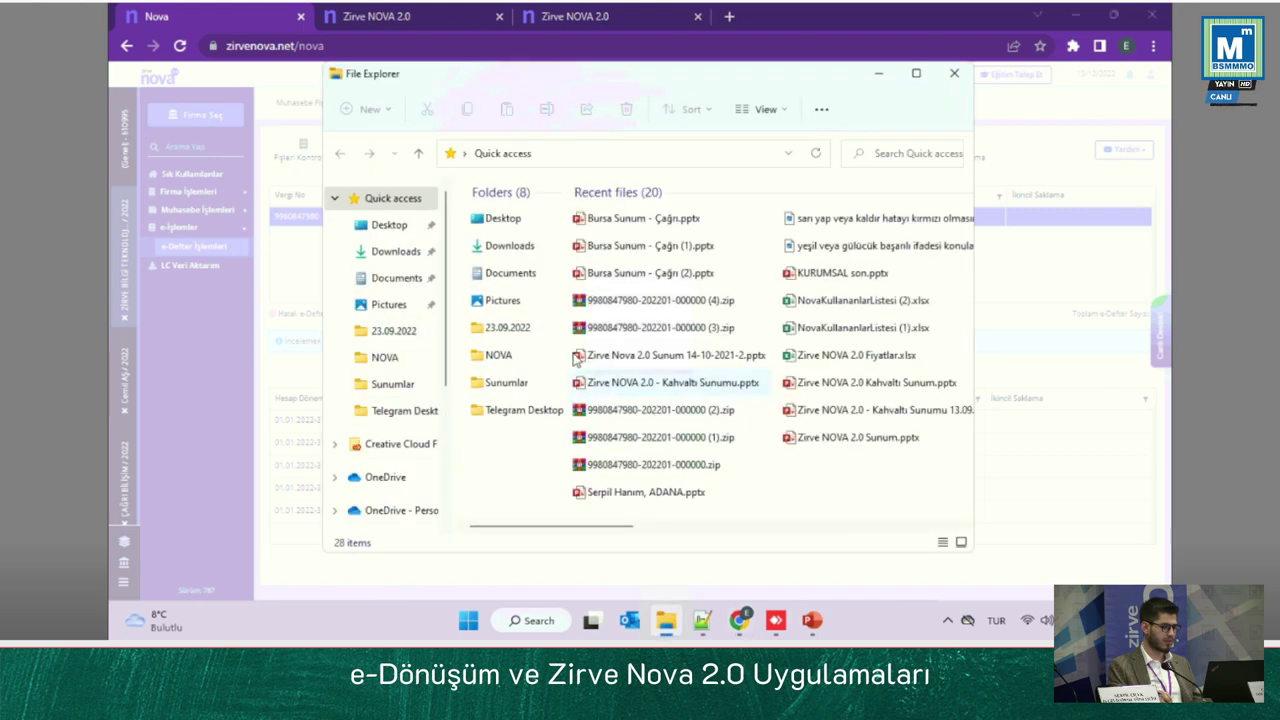
left_click(395, 253)
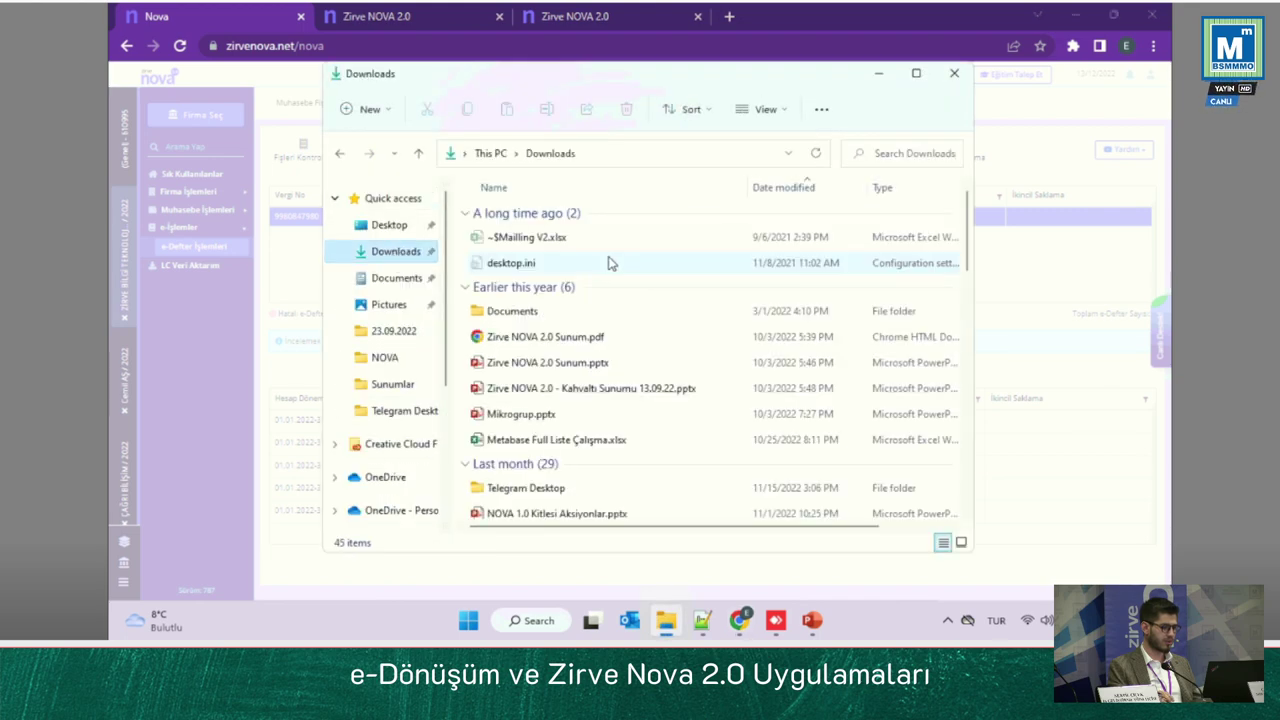
left_click(880, 77)
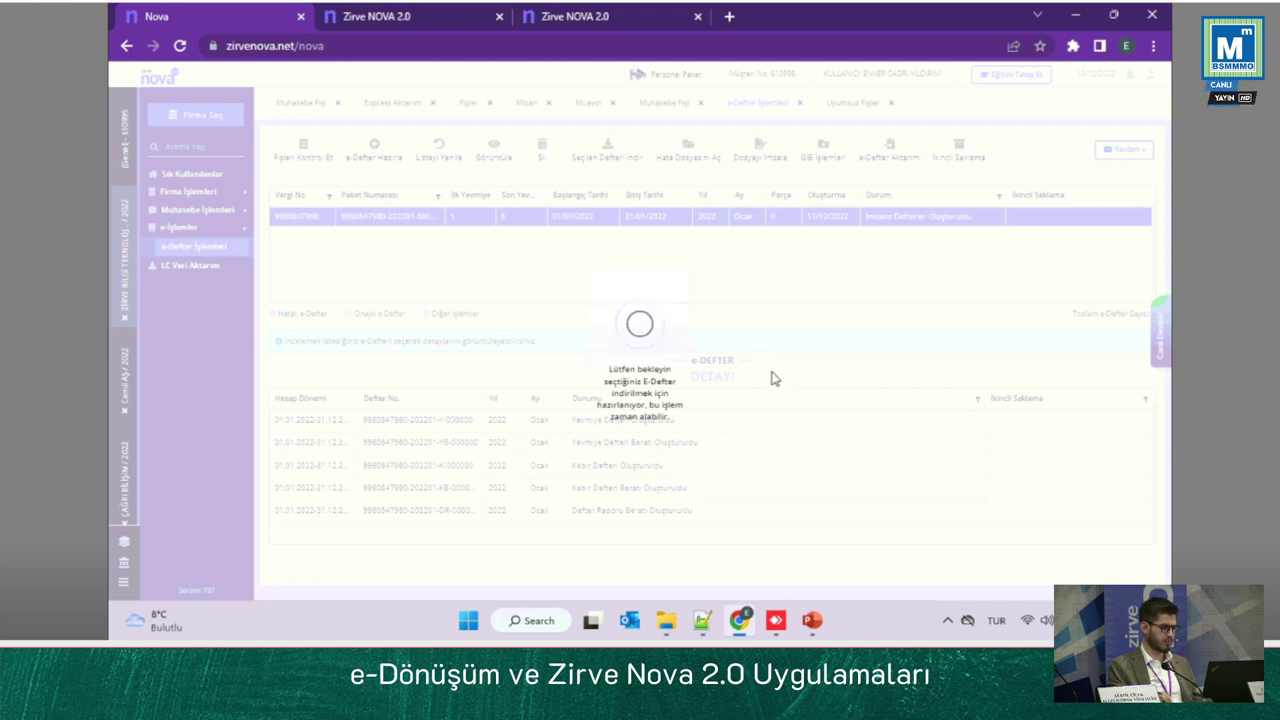
Step: Check the computer's Wi-Fi connection and reload the Nova page, confirming the reload
left_click(1030, 620)
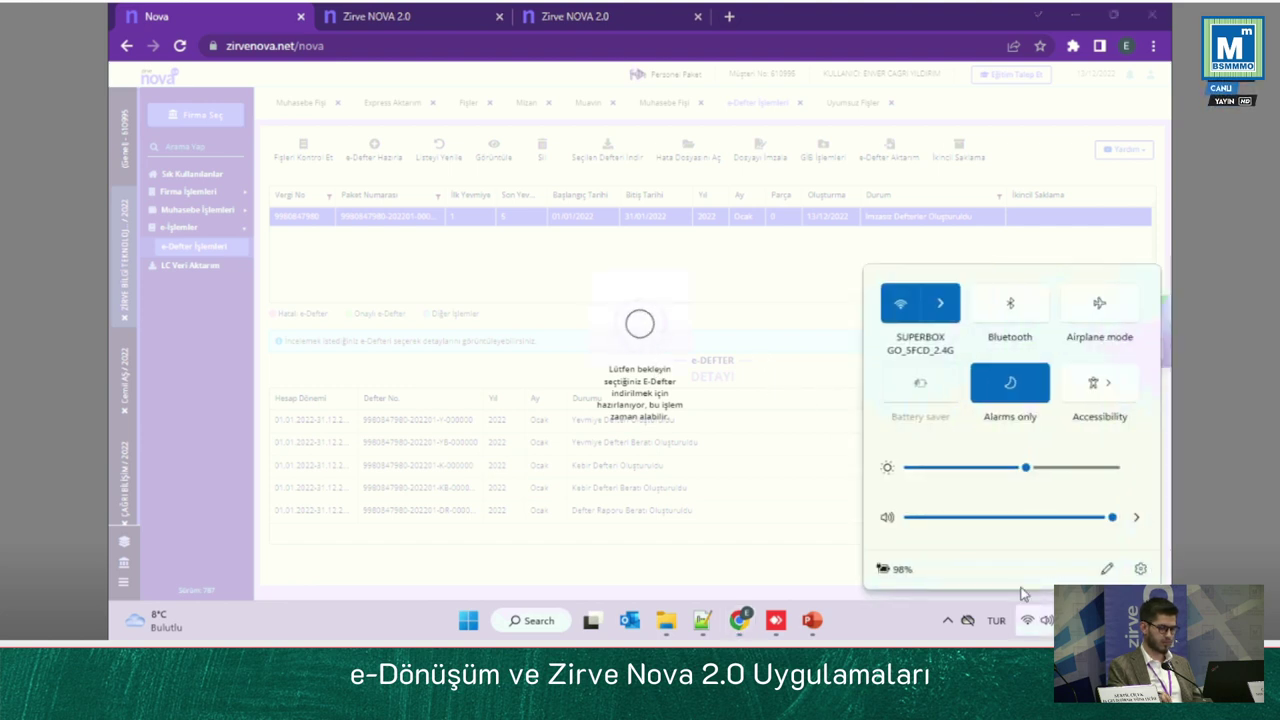
left_click(940, 303)
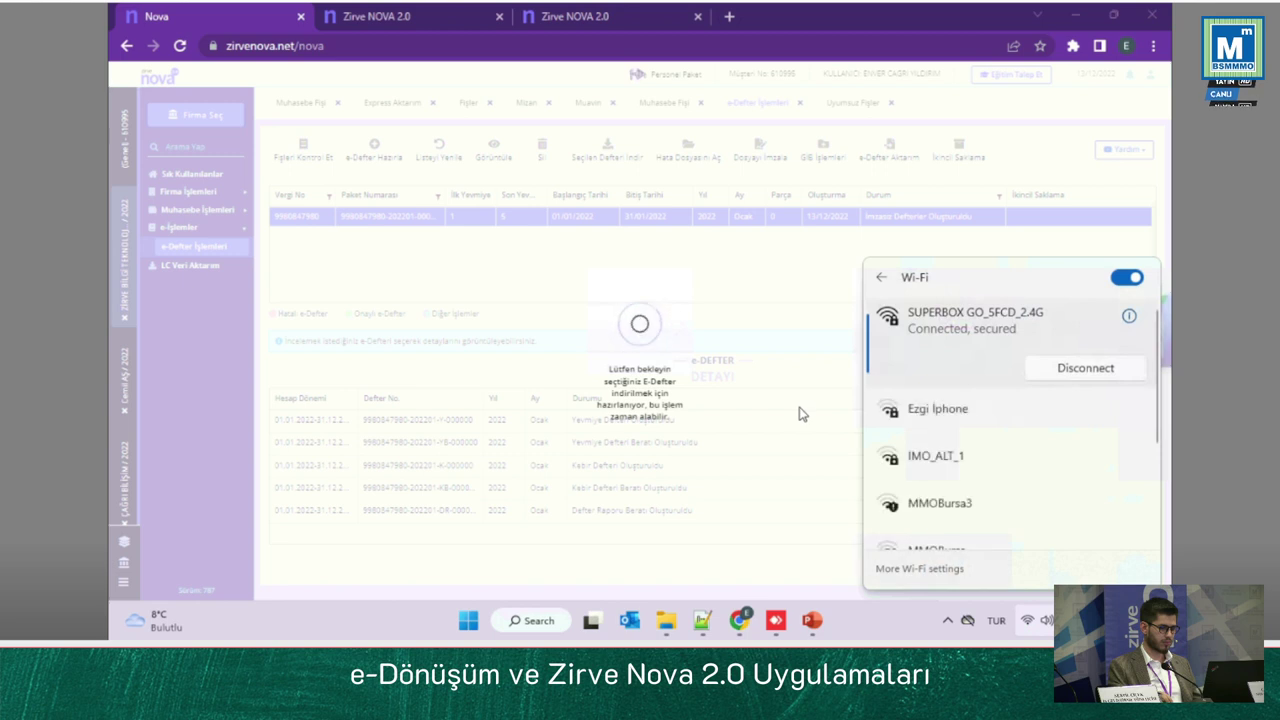
left_click(800, 413)
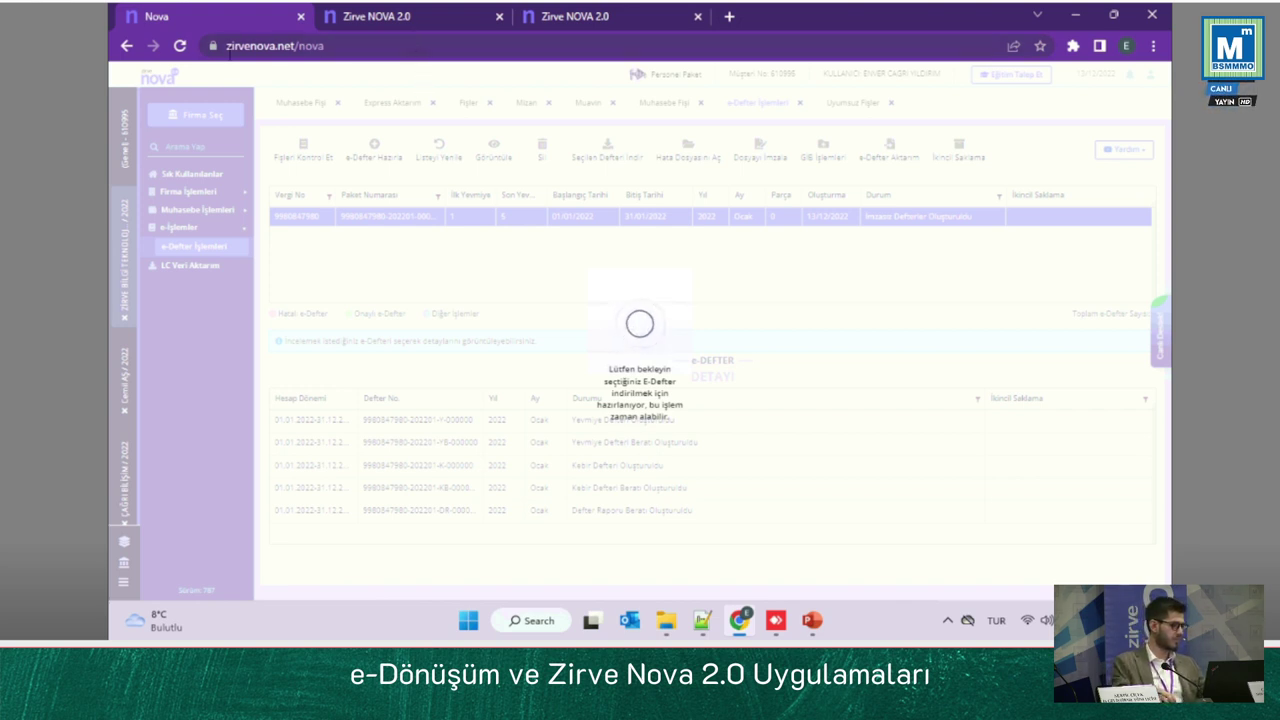
left_click(180, 46)
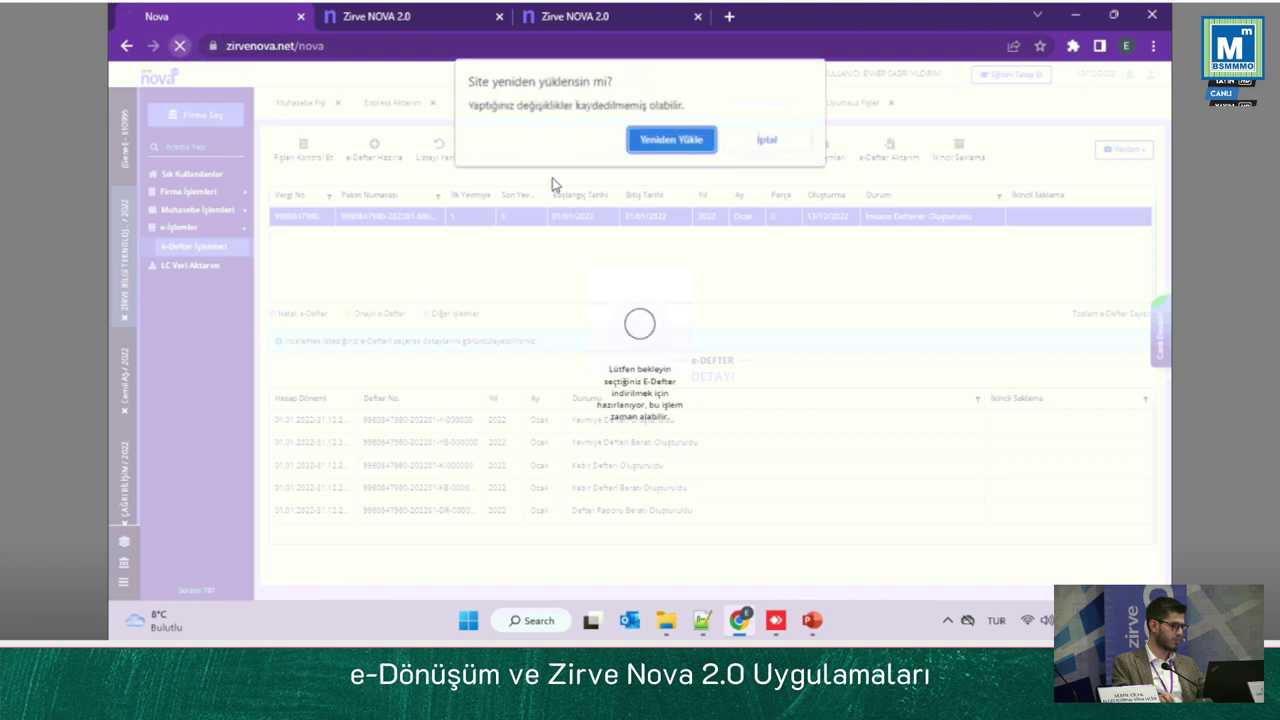
left_click(665, 139)
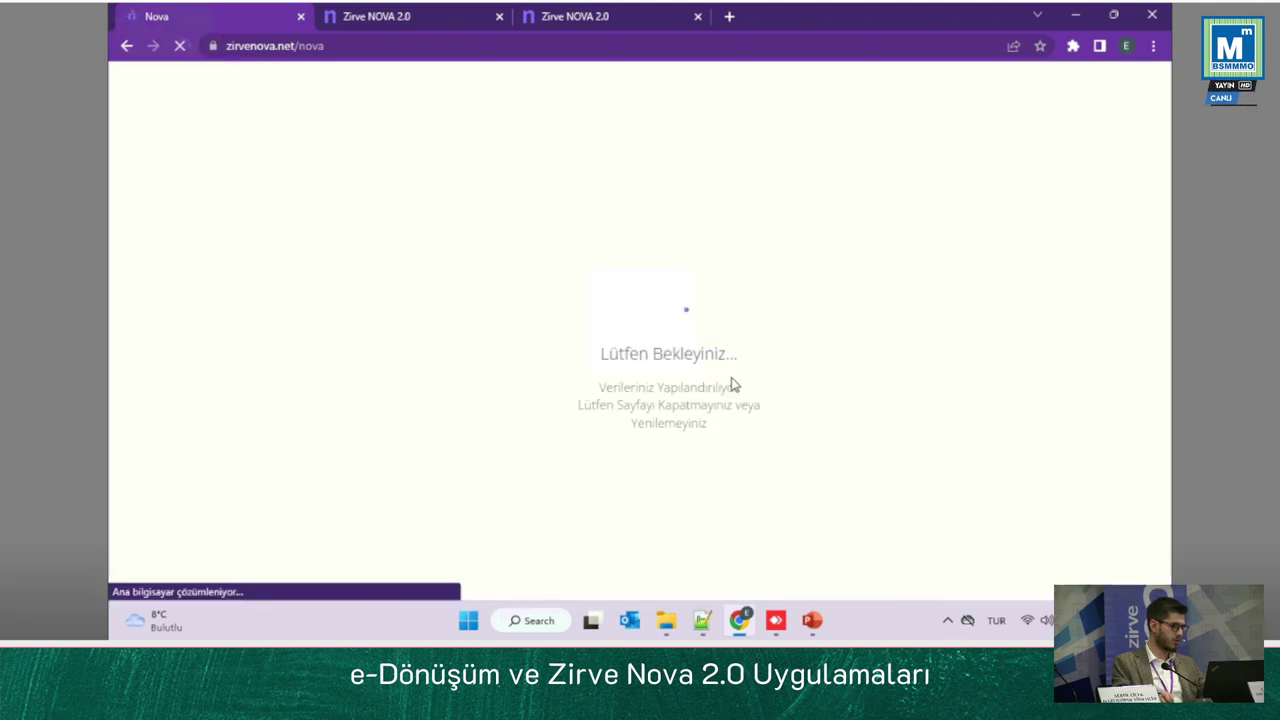